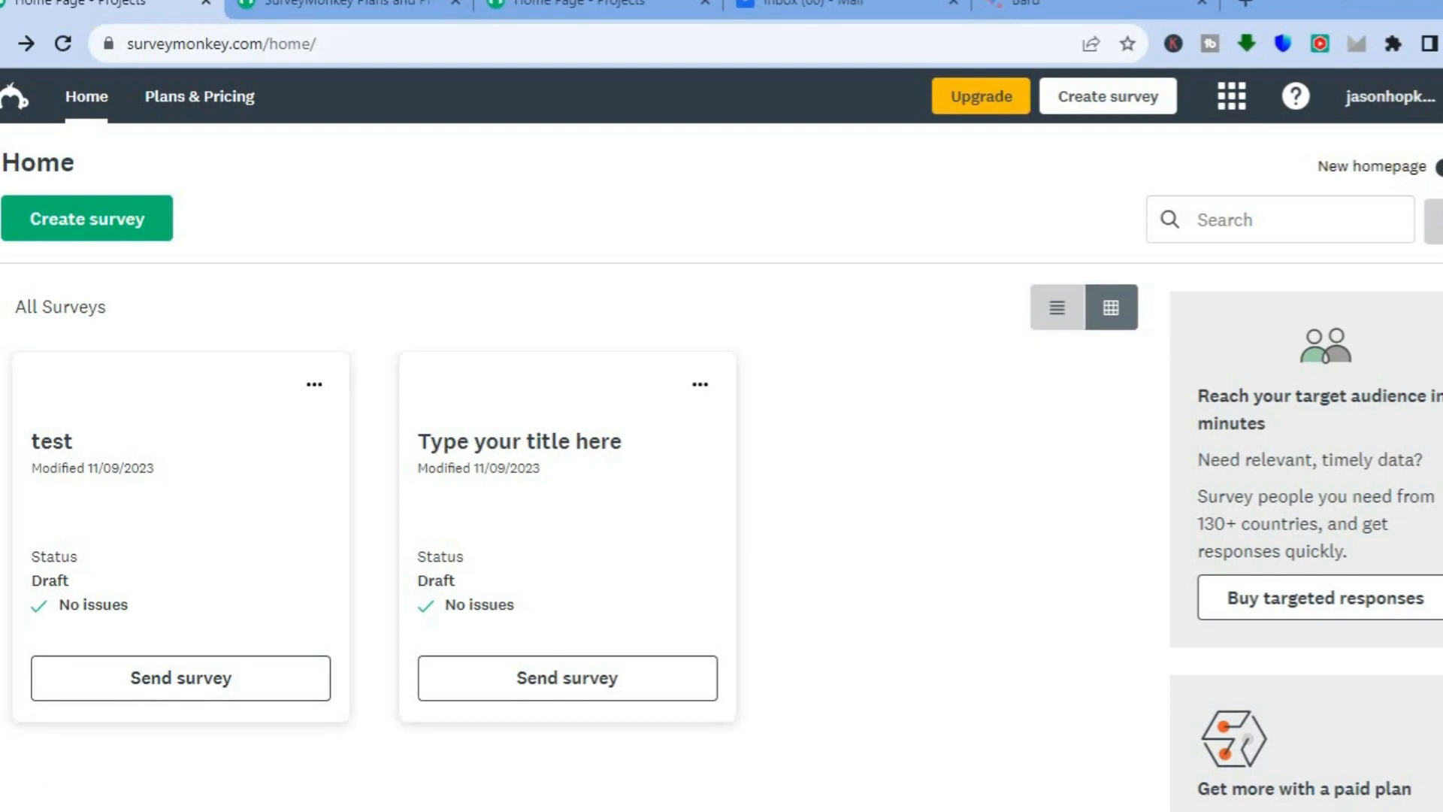
{"action": "scroll", "coordinate": [722, 440], "scroll_direction": "down", "scroll_amount": 2}
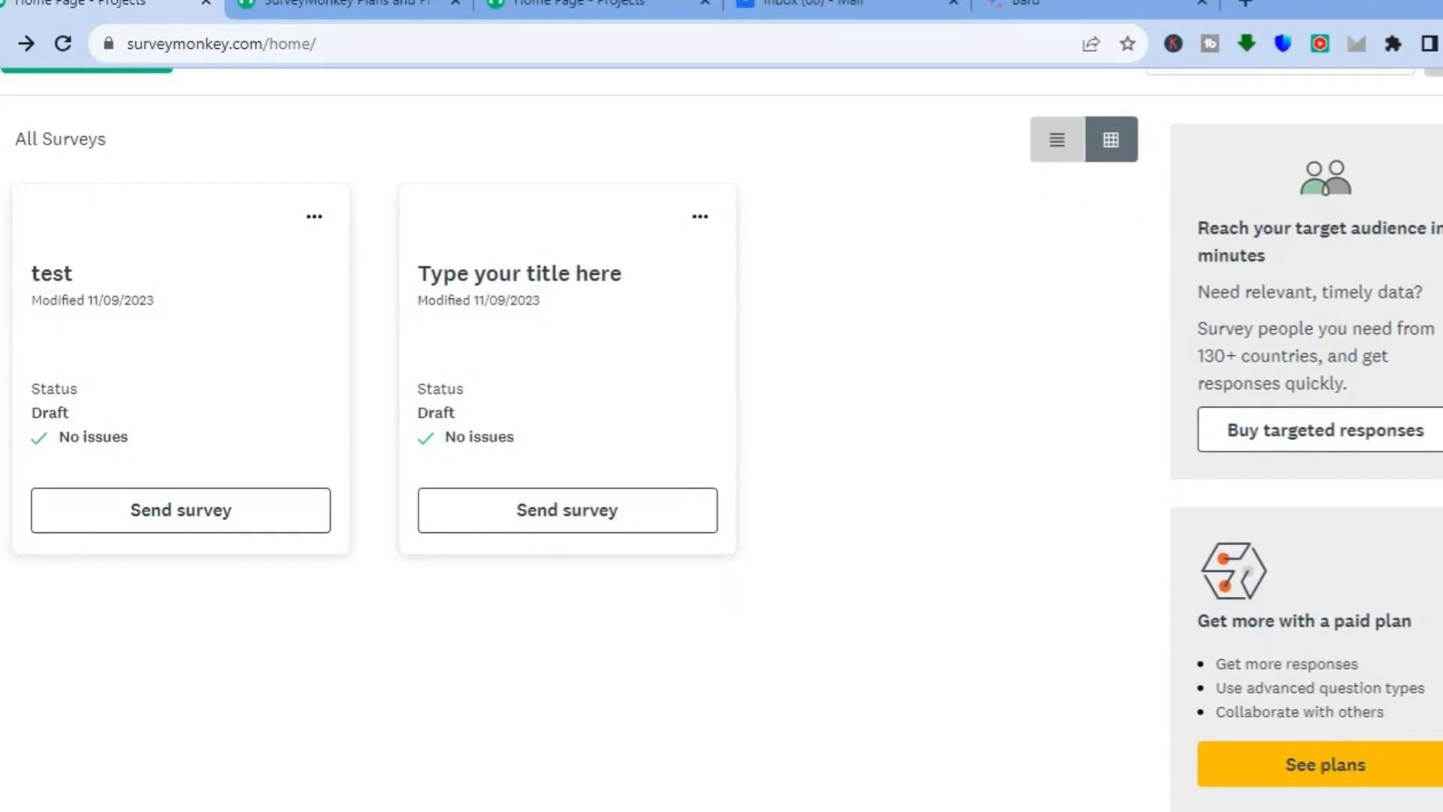
{"action": "scroll", "coordinate": [722, 440], "scroll_direction": "up", "scroll_amount": 2}
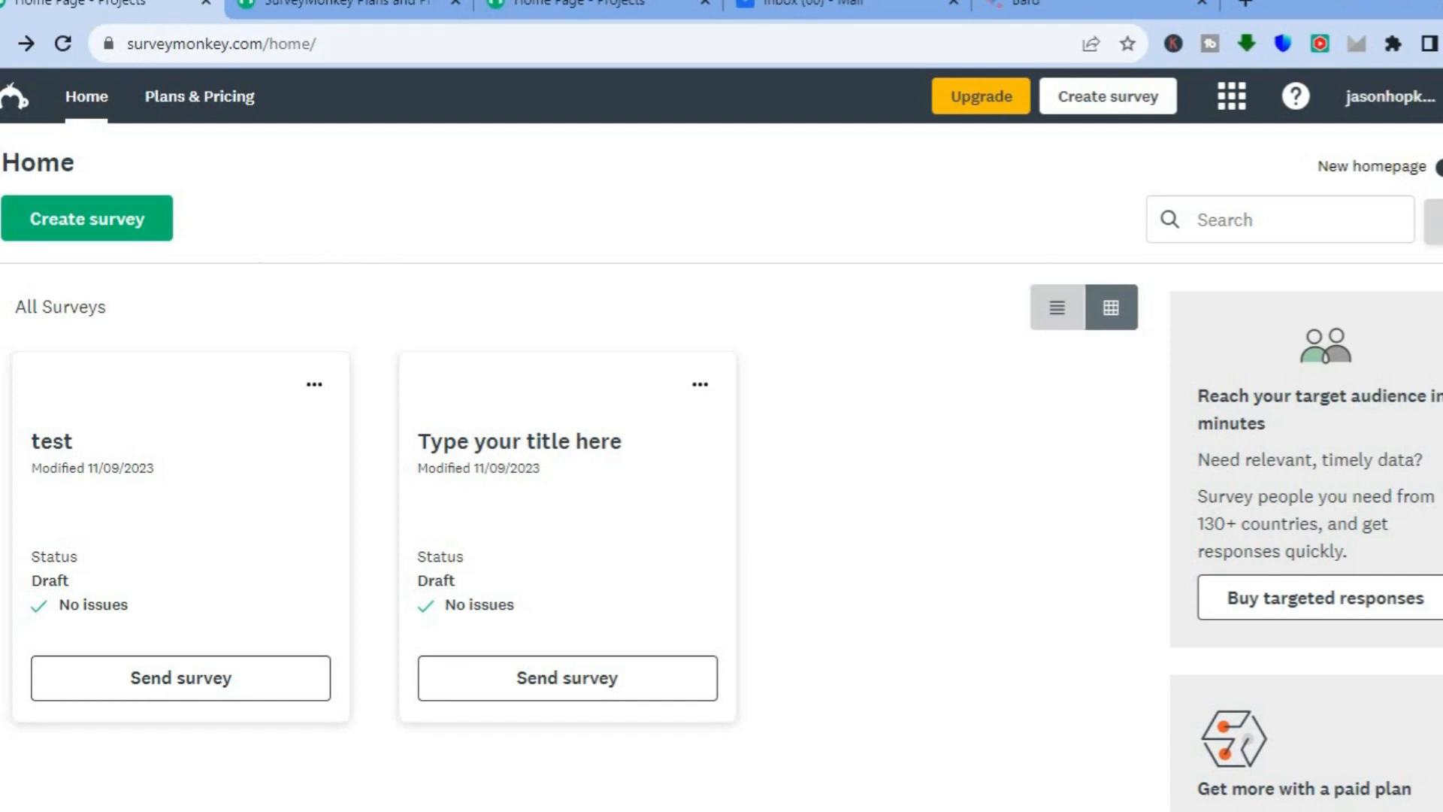
{"action": "scroll", "coordinate": [721, 436], "scroll_direction": "down", "scroll_amount": 3}
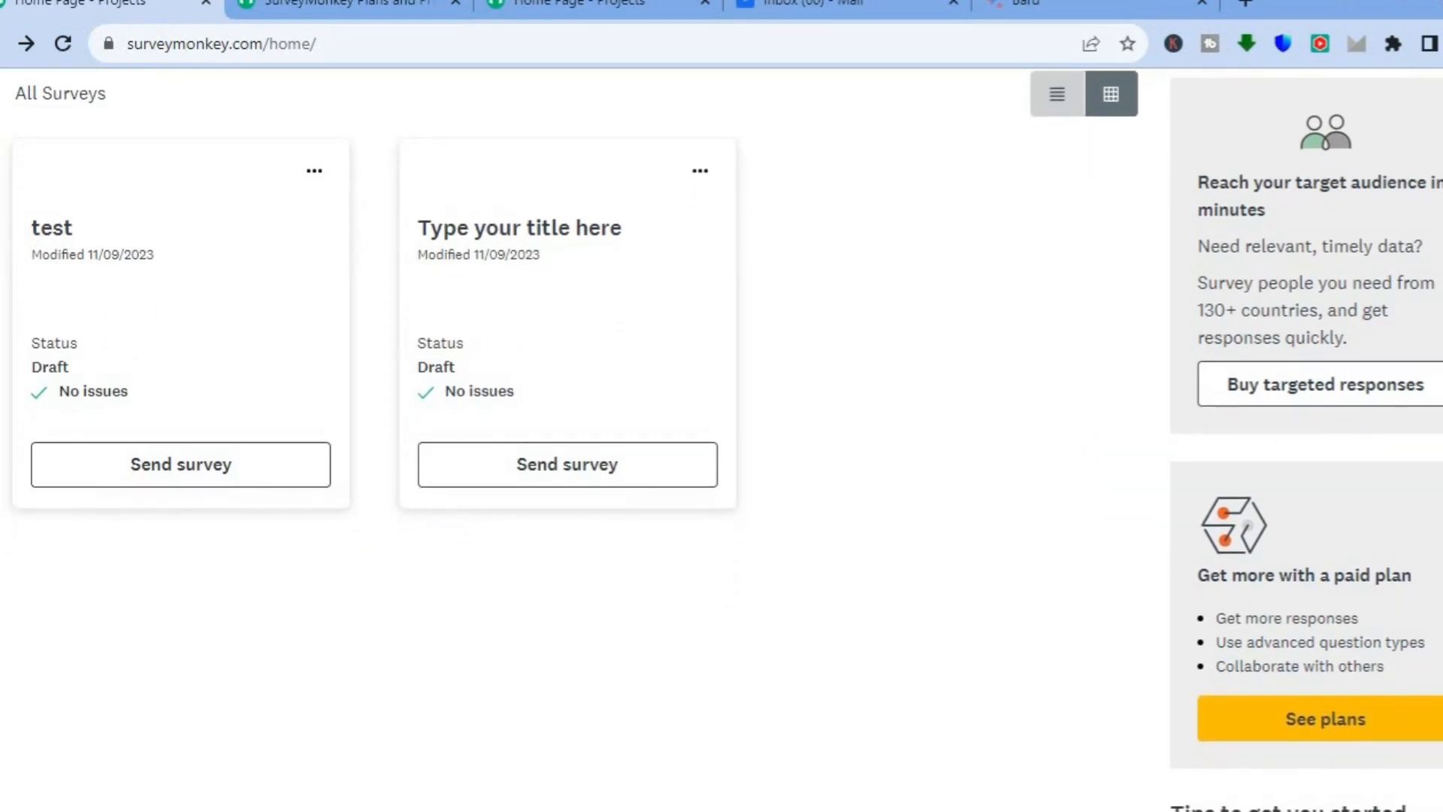
{"action": "scroll", "coordinate": [721, 436], "scroll_direction": "up", "scroll_amount": 3}
{"action": "scroll", "coordinate": [822, 193], "scroll_direction": "up", "scroll_amount": 1}
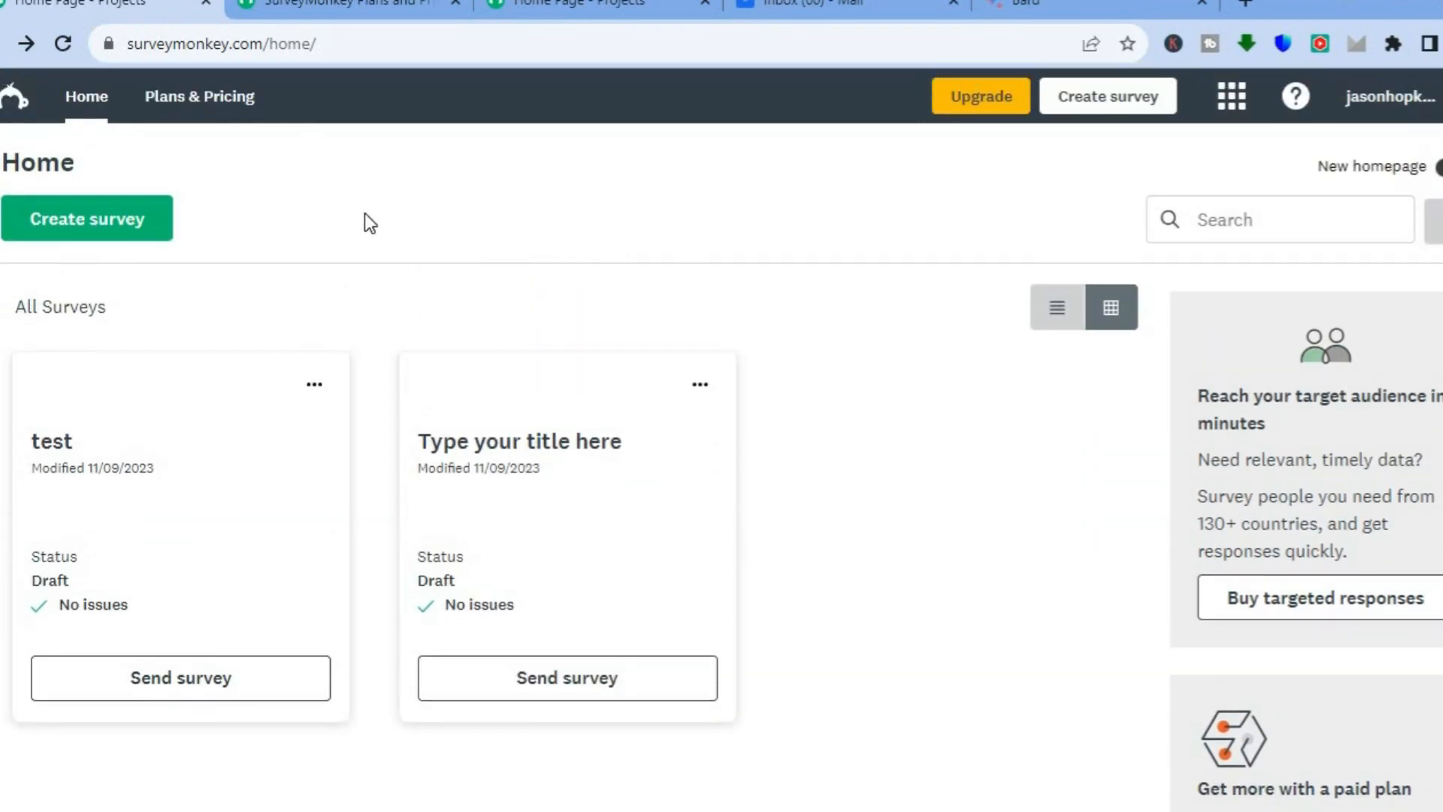
Review the SurveyMonkey pricing for Team Plans and Individual Plans
{"action": "left_click", "coordinate": [352, 12]}
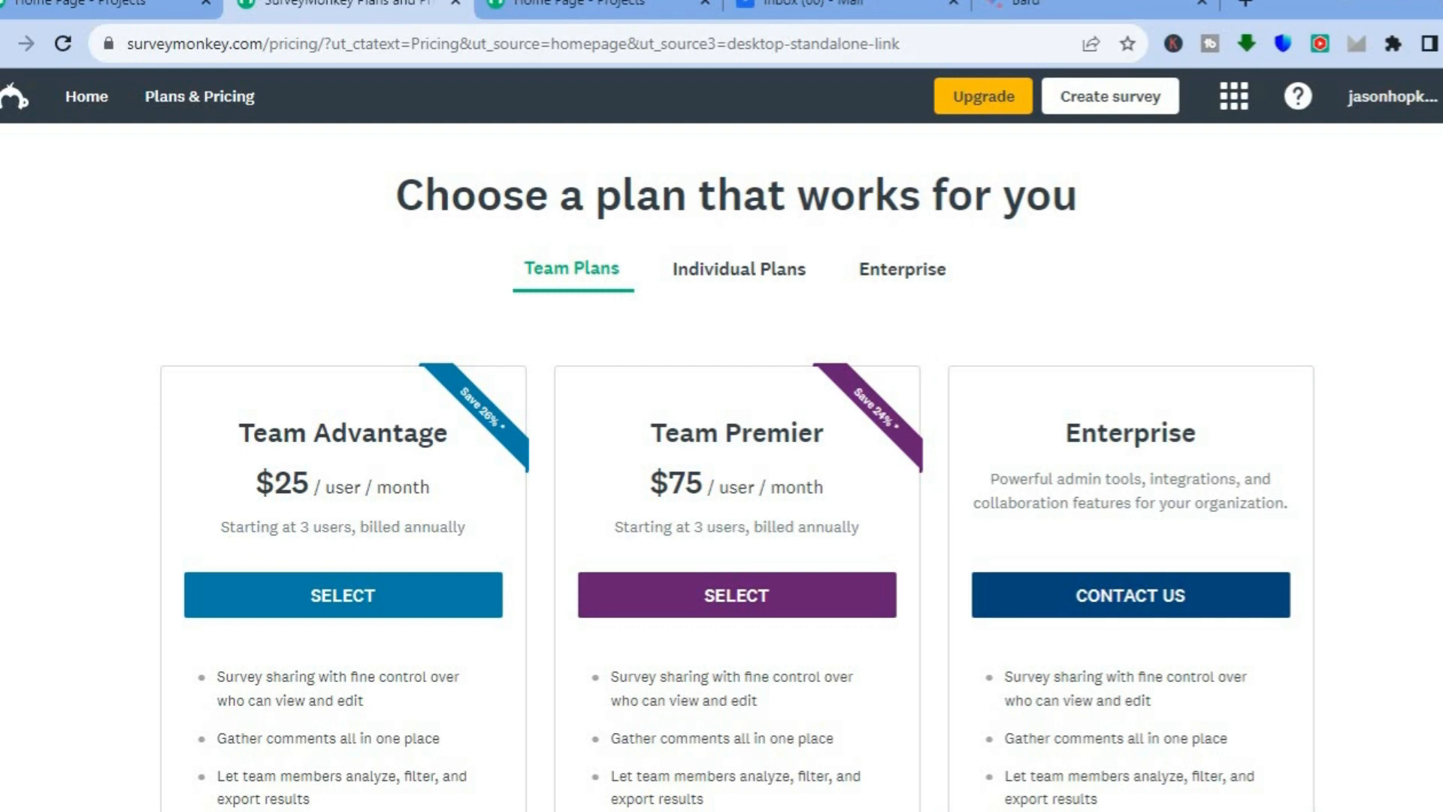
{"action": "scroll", "coordinate": [722, 440], "scroll_direction": "down", "scroll_amount": 2}
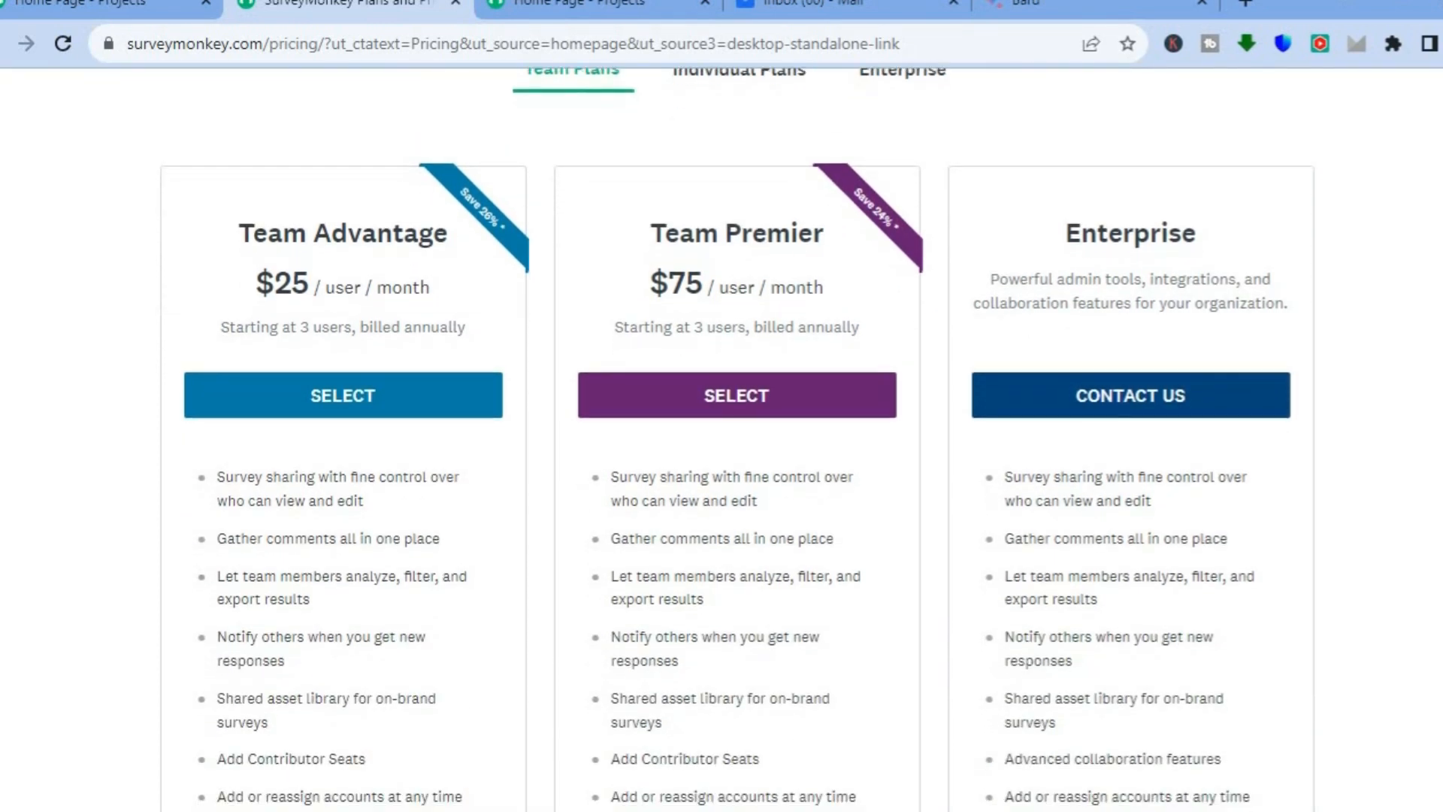
{"action": "scroll", "coordinate": [575, 368], "scroll_direction": "up", "scroll_amount": 2}
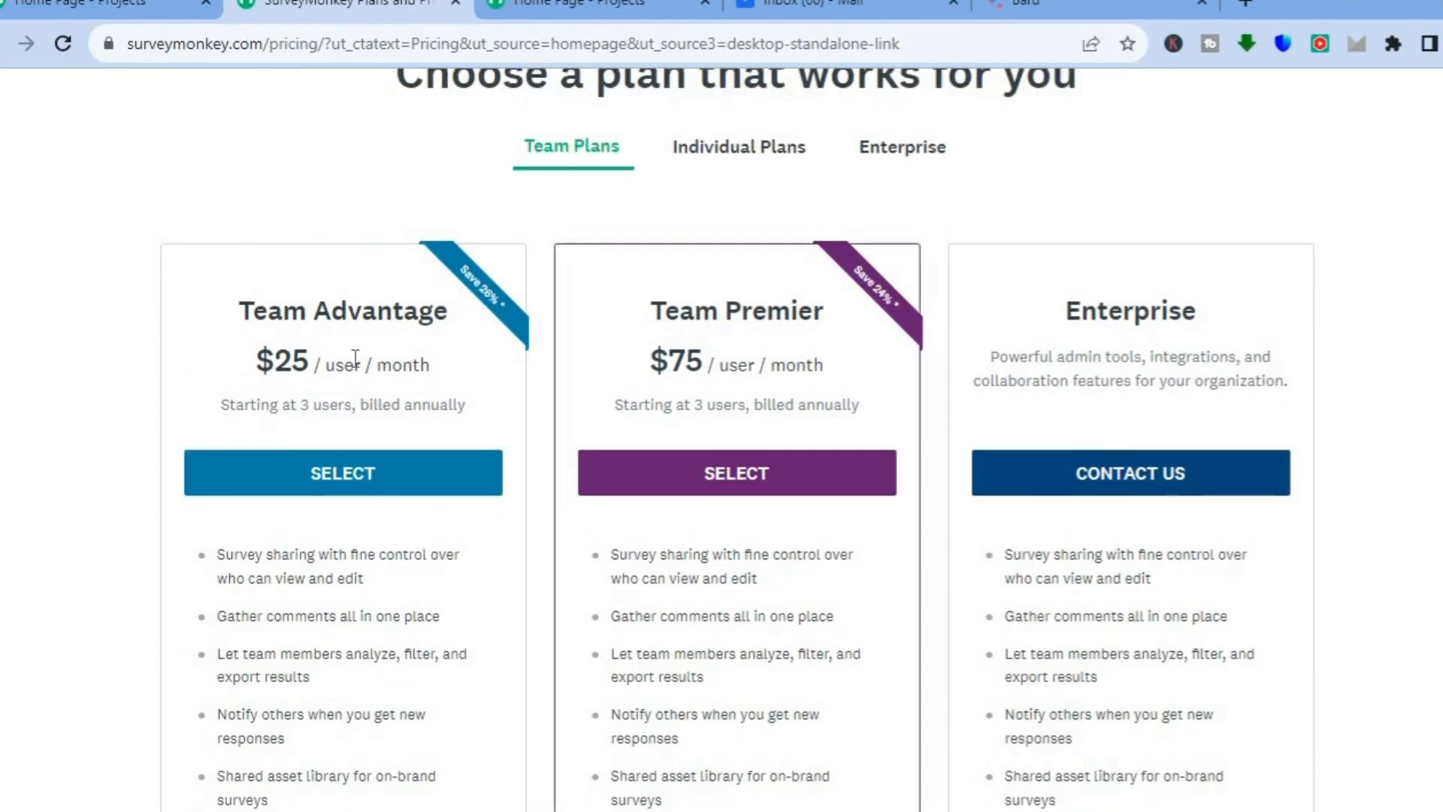
{"action": "left_click", "coordinate": [739, 154]}
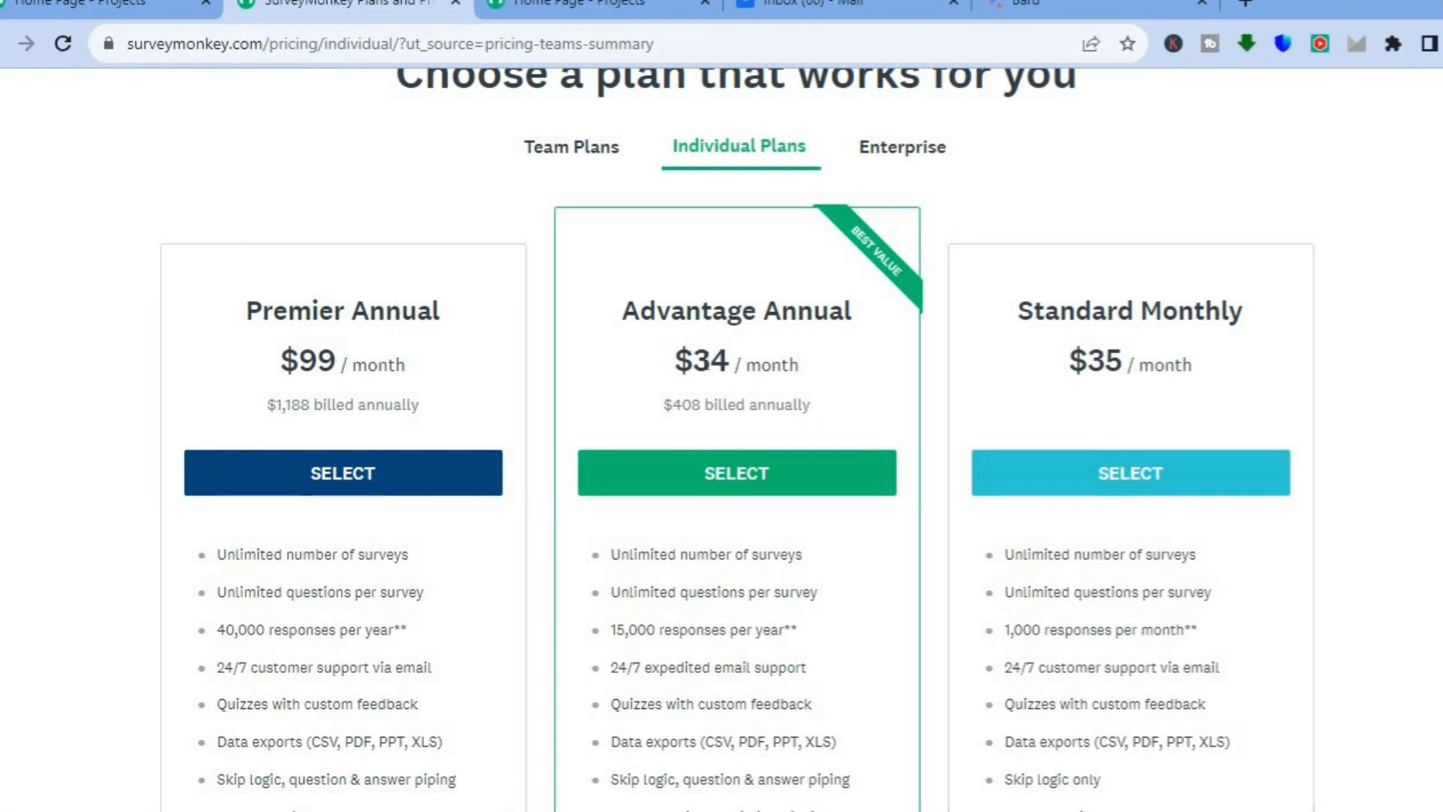
Return to the home page, start creating a new survey and show the survey templates
{"action": "left_click", "coordinate": [120, 8]}
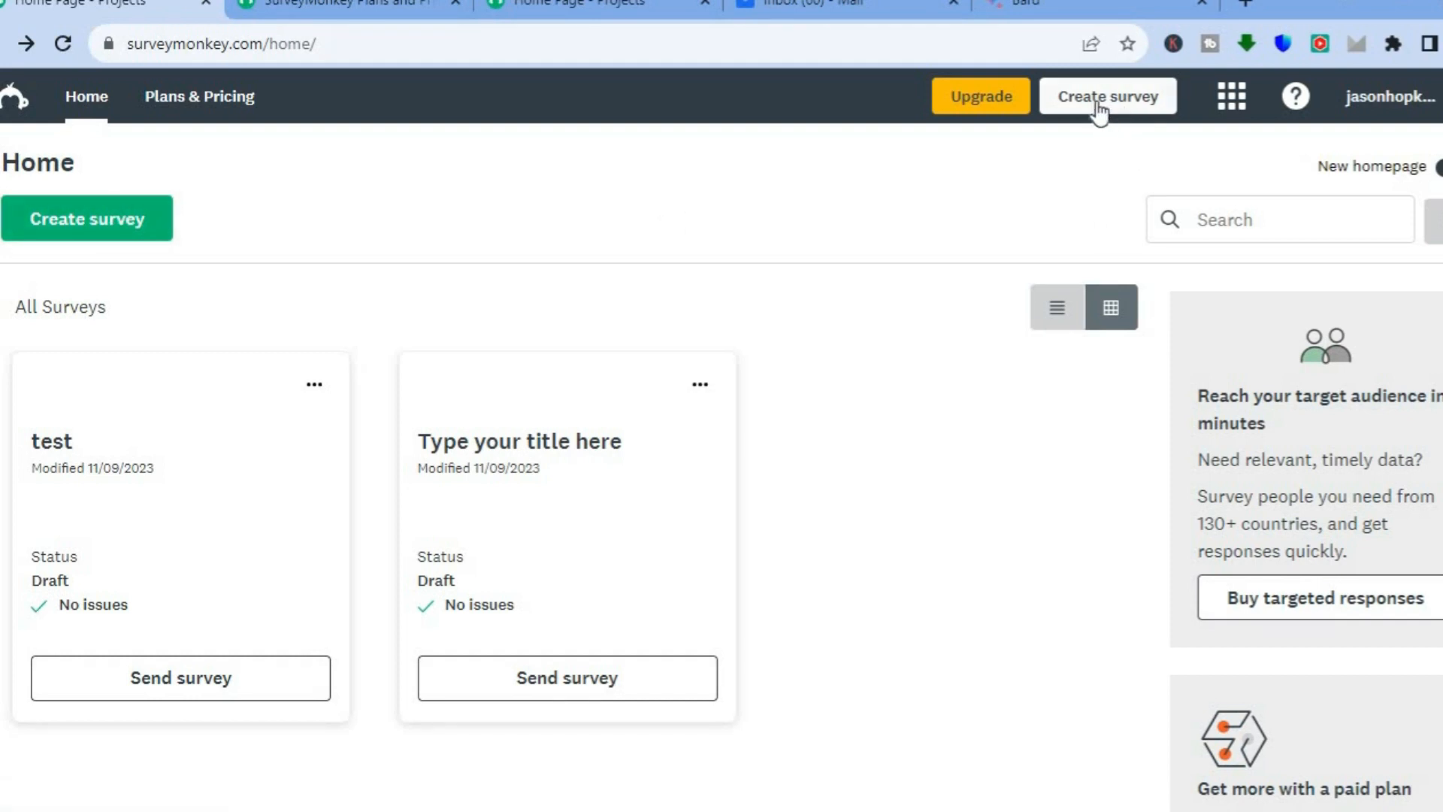
{"action": "left_click", "coordinate": [97, 234]}
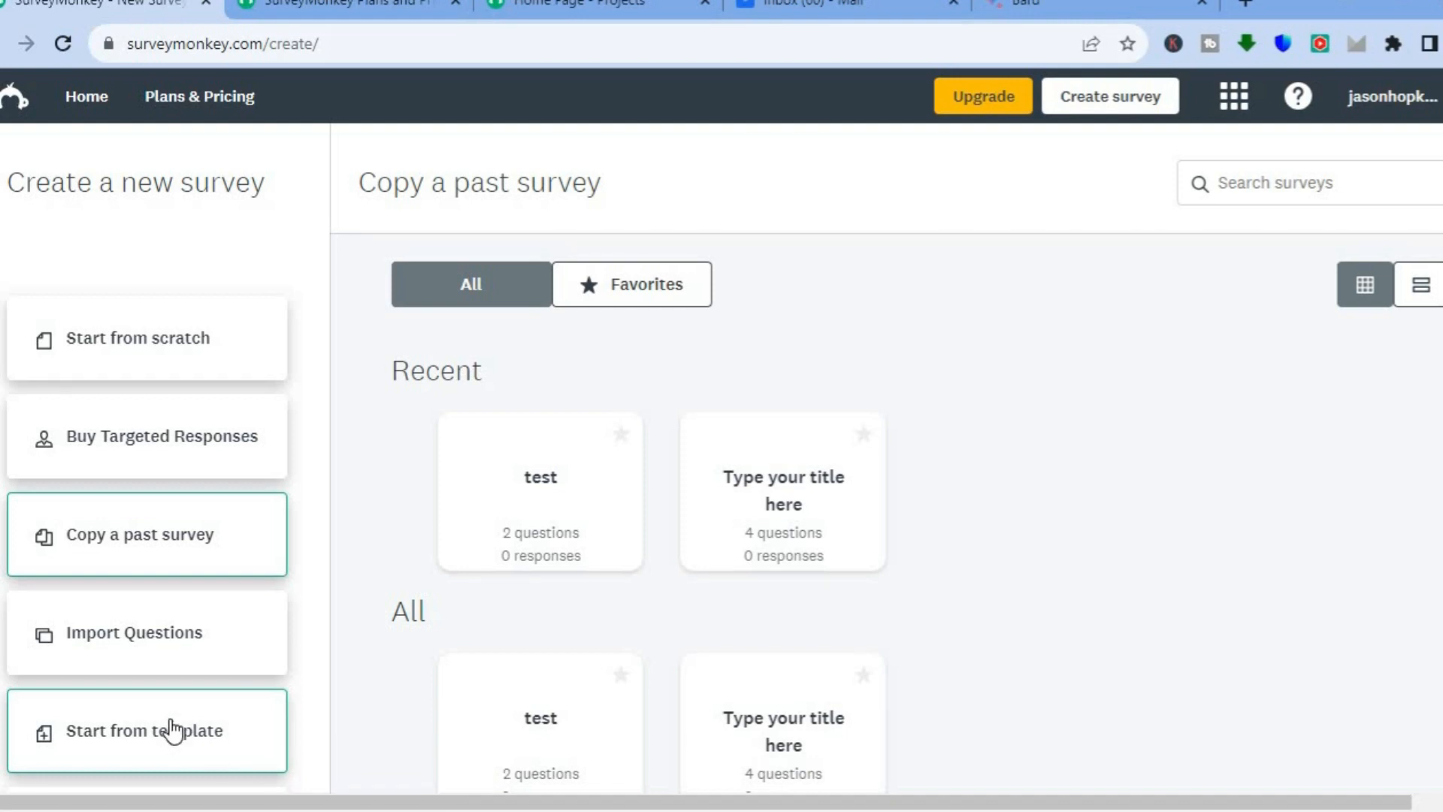
{"action": "left_click", "coordinate": [172, 729]}
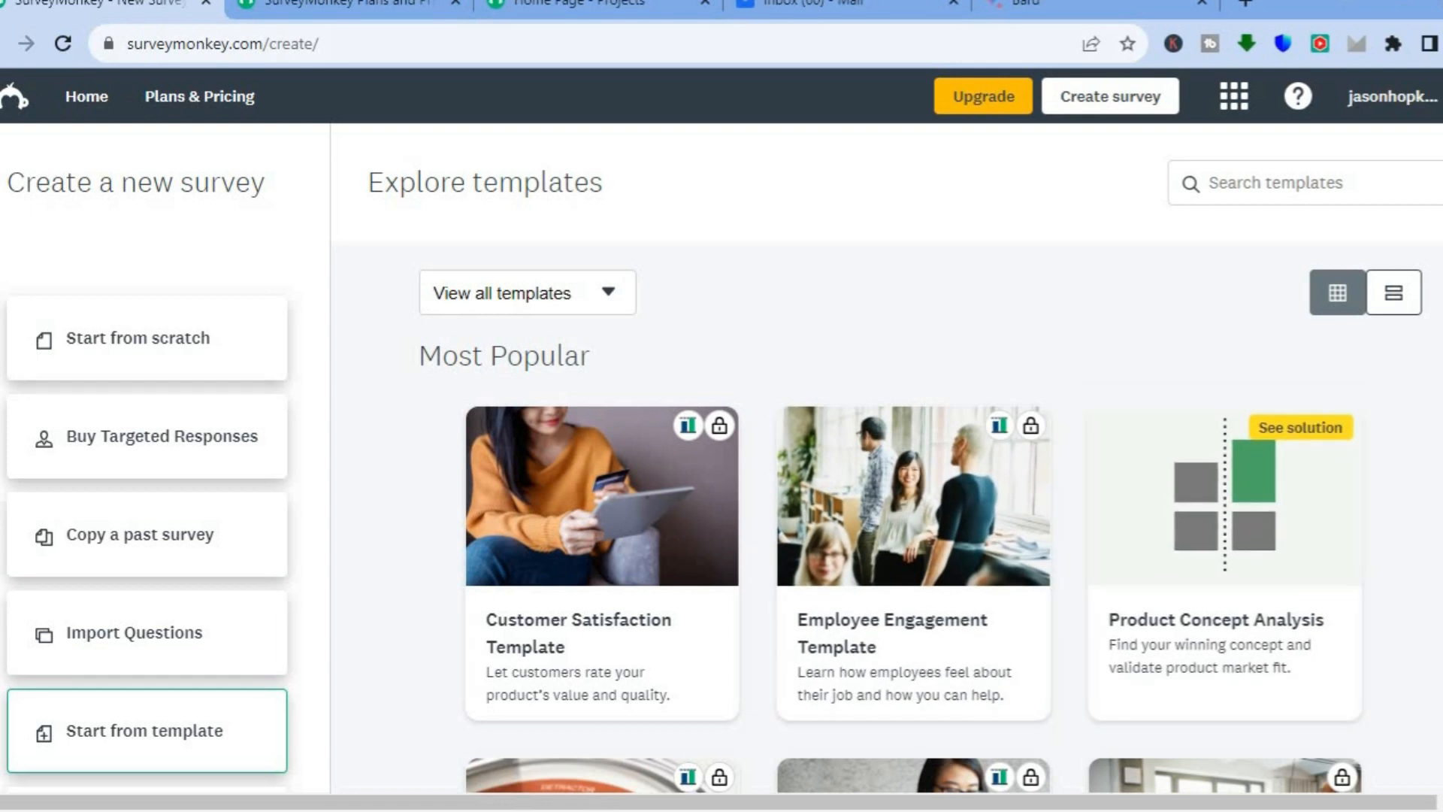
Browse the survey templates in the Most Popular category
{"action": "scroll", "coordinate": [722, 436], "scroll_direction": "down", "scroll_amount": 2}
{"action": "scroll", "coordinate": [914, 496], "scroll_direction": "down", "scroll_amount": 2}
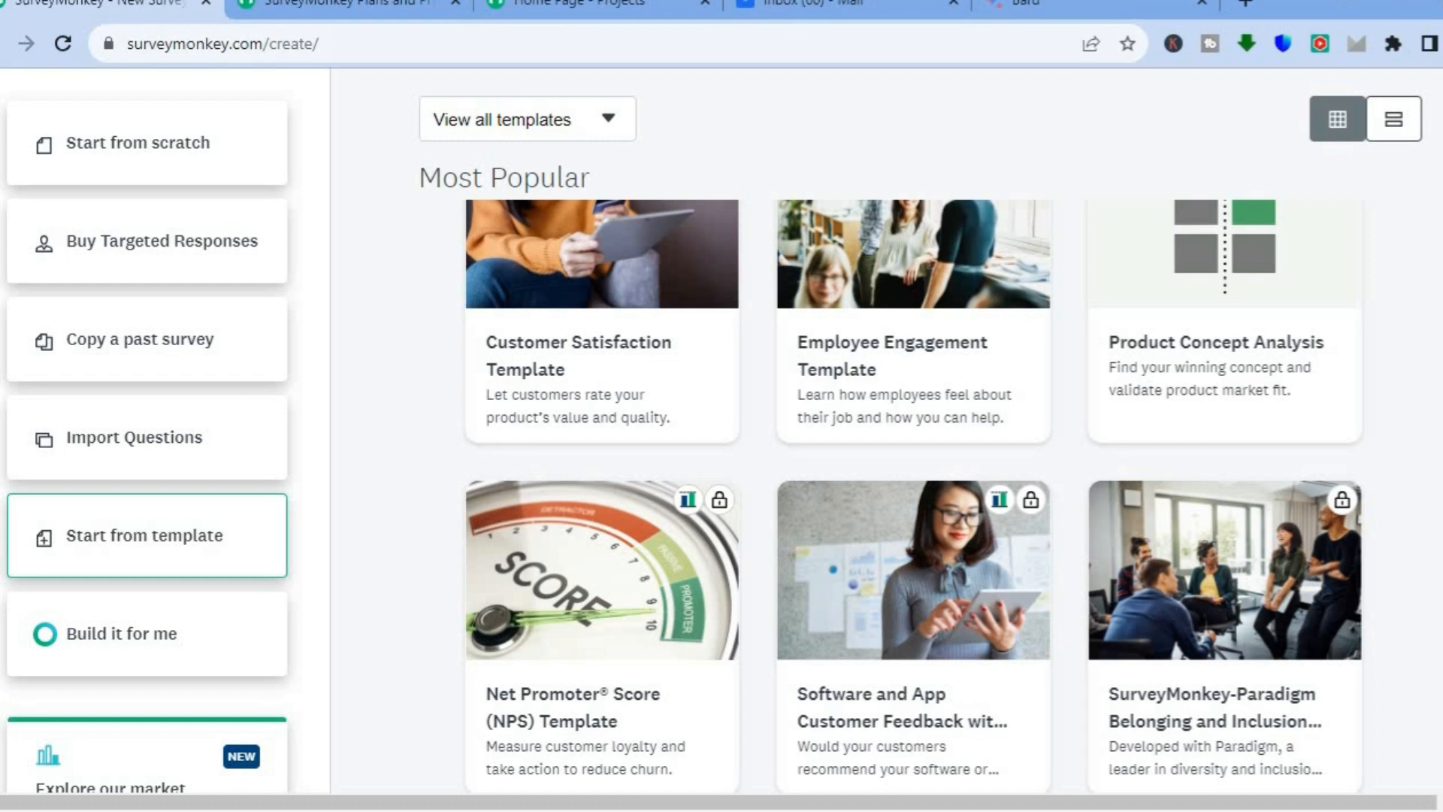
{"action": "scroll", "coordinate": [612, 436], "scroll_direction": "up", "scroll_amount": 2}
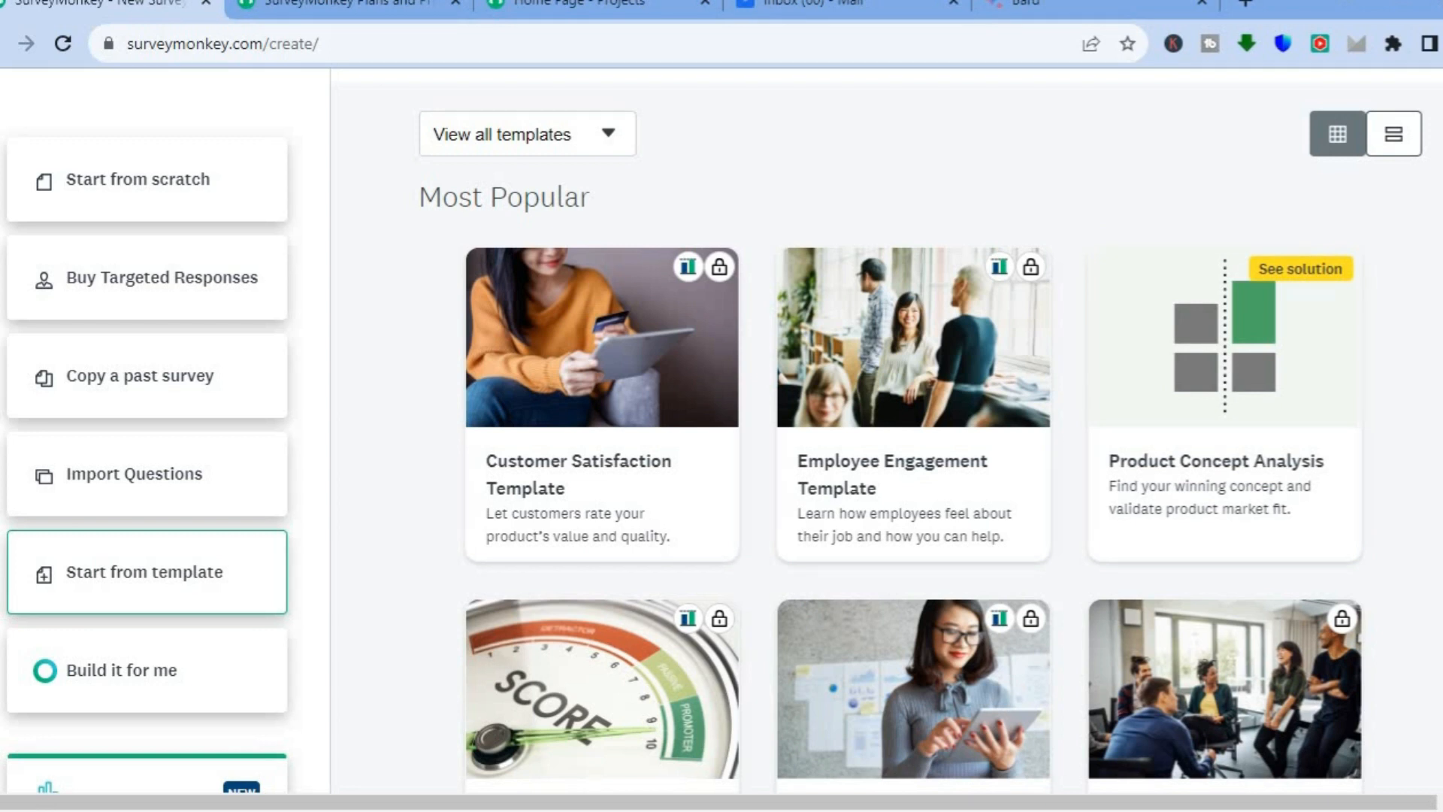
{"action": "scroll", "coordinate": [913, 496], "scroll_direction": "down", "scroll_amount": 3}
{"action": "scroll", "coordinate": [914, 496], "scroll_direction": "down", "scroll_amount": 2}
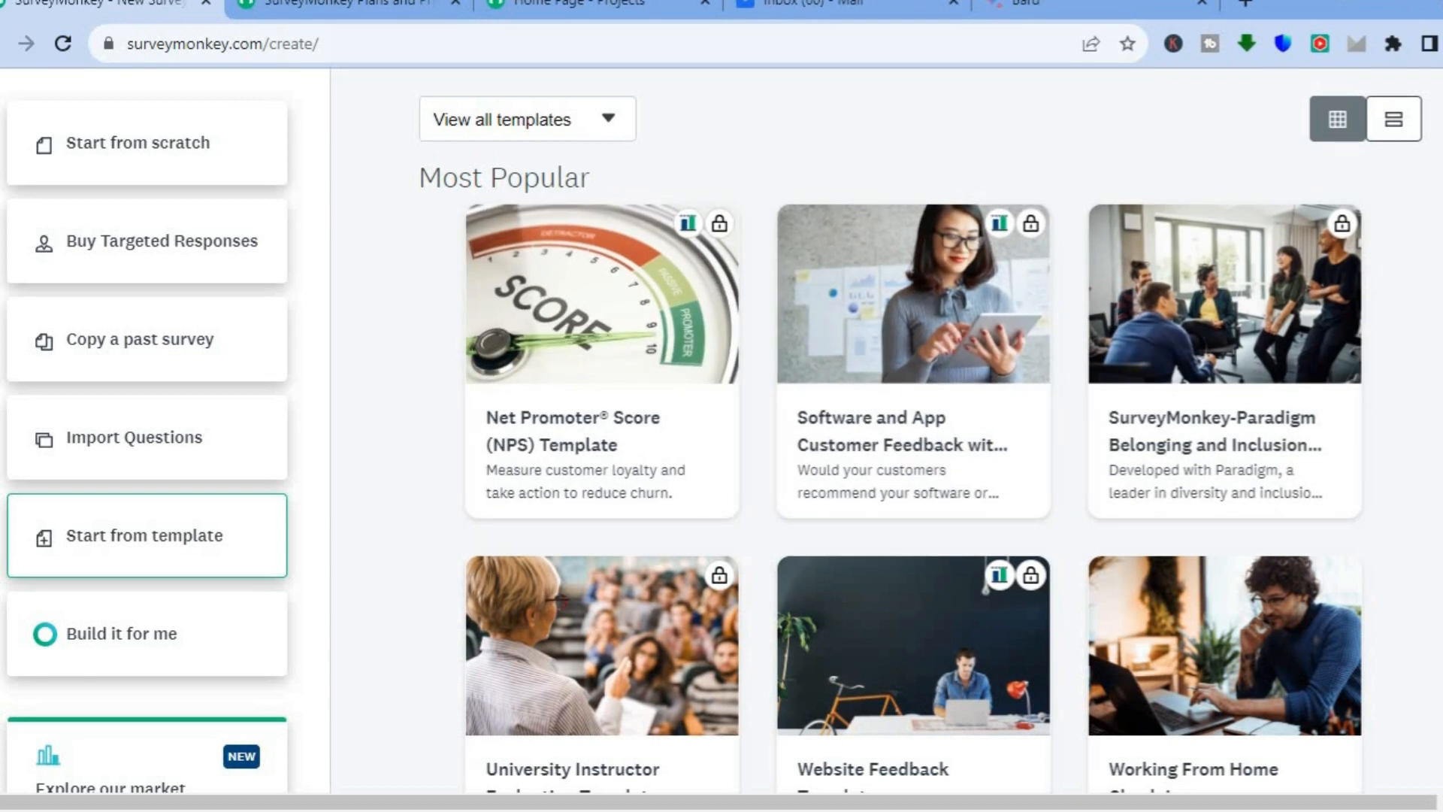
{"action": "scroll", "coordinate": [914, 497], "scroll_direction": "down", "scroll_amount": 9}
{"action": "scroll", "coordinate": [892, 489], "scroll_direction": "down", "scroll_amount": 2}
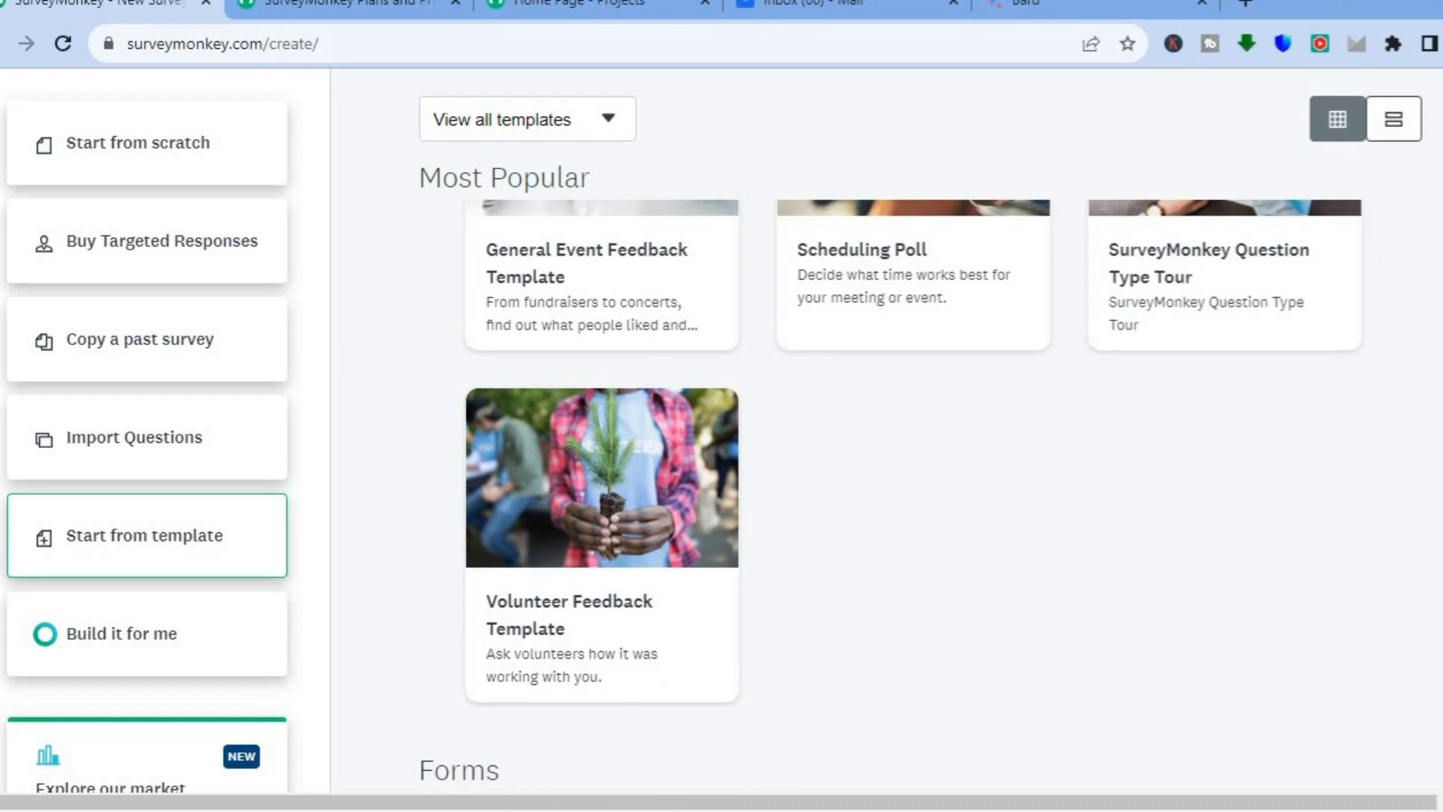
{"action": "scroll", "coordinate": [529, 327], "scroll_direction": "up", "scroll_amount": 6}
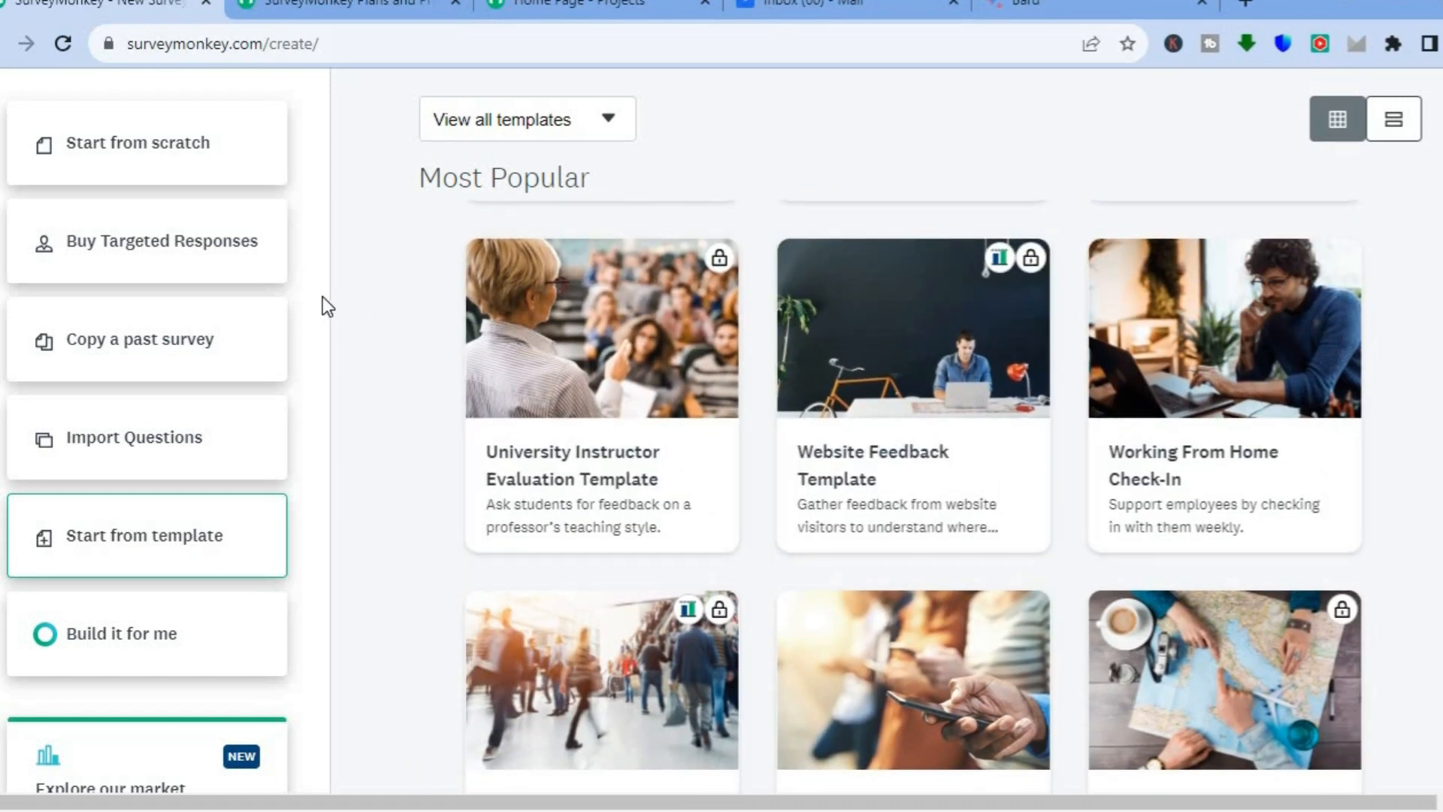
Create a survey from scratch titled "Simple Answers" in the Customer feedback category
{"action": "left_click", "coordinate": [217, 168]}
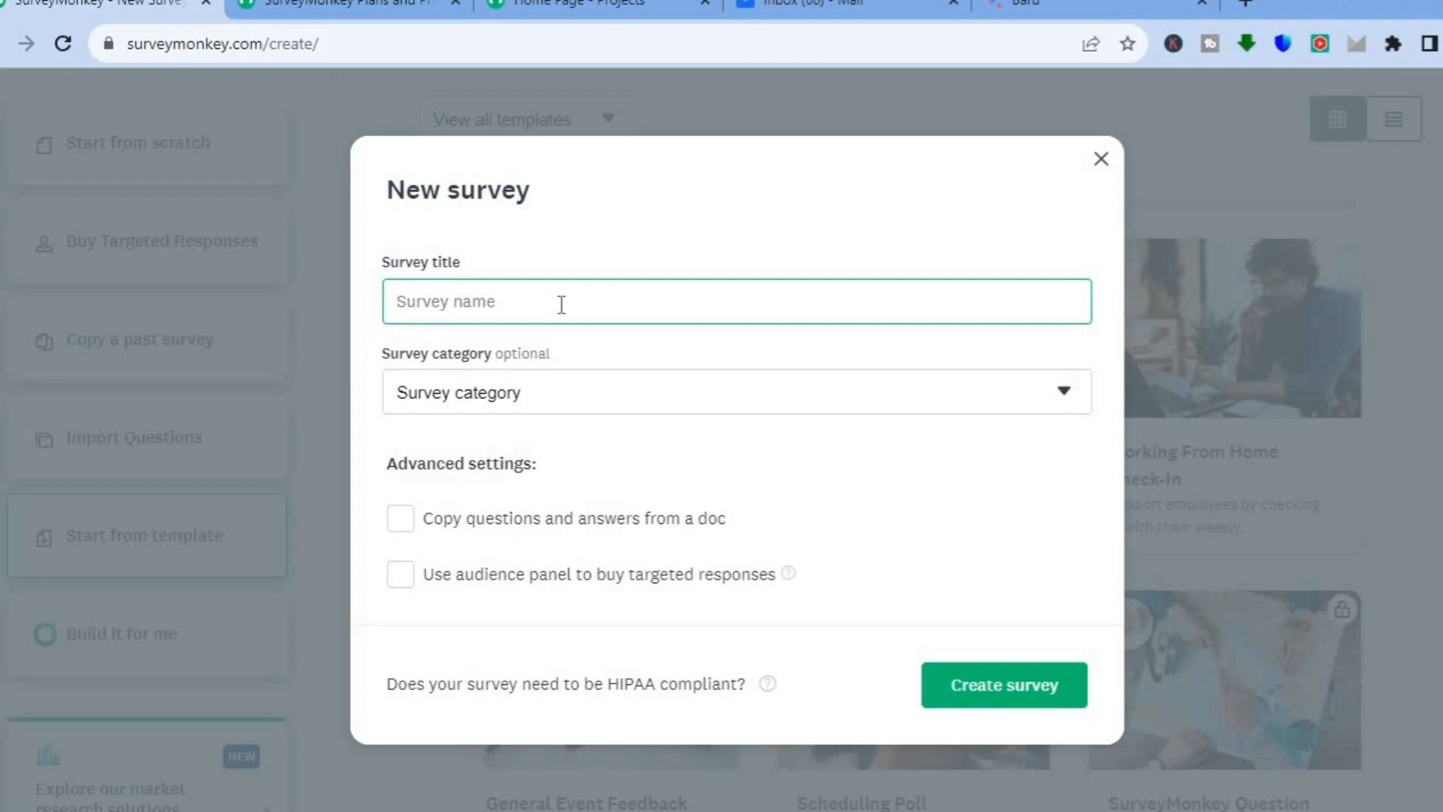
{"action": "type", "text": "Simple"}
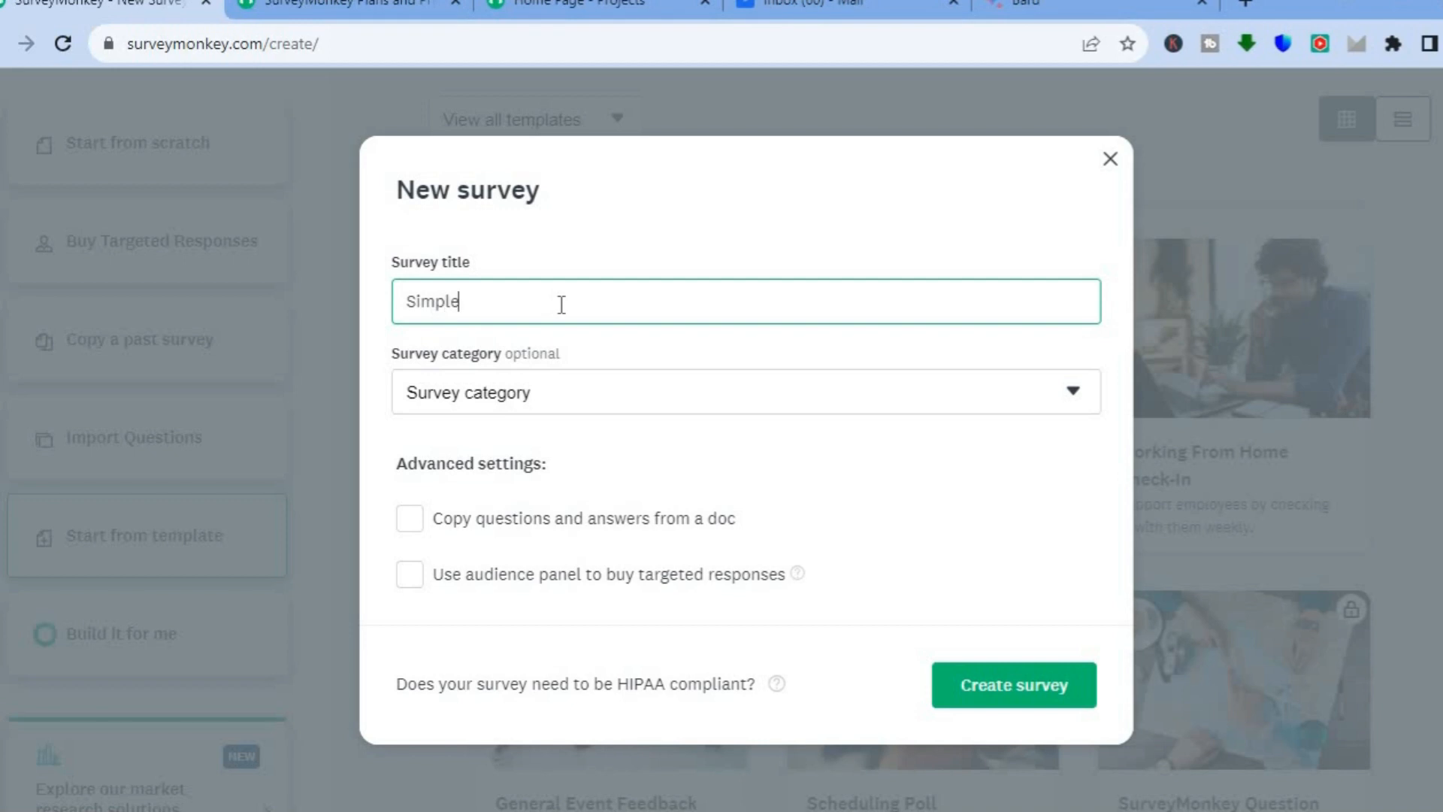
{"action": "type", "text": " Answers"}
{"action": "left_click", "coordinate": [558, 391]}
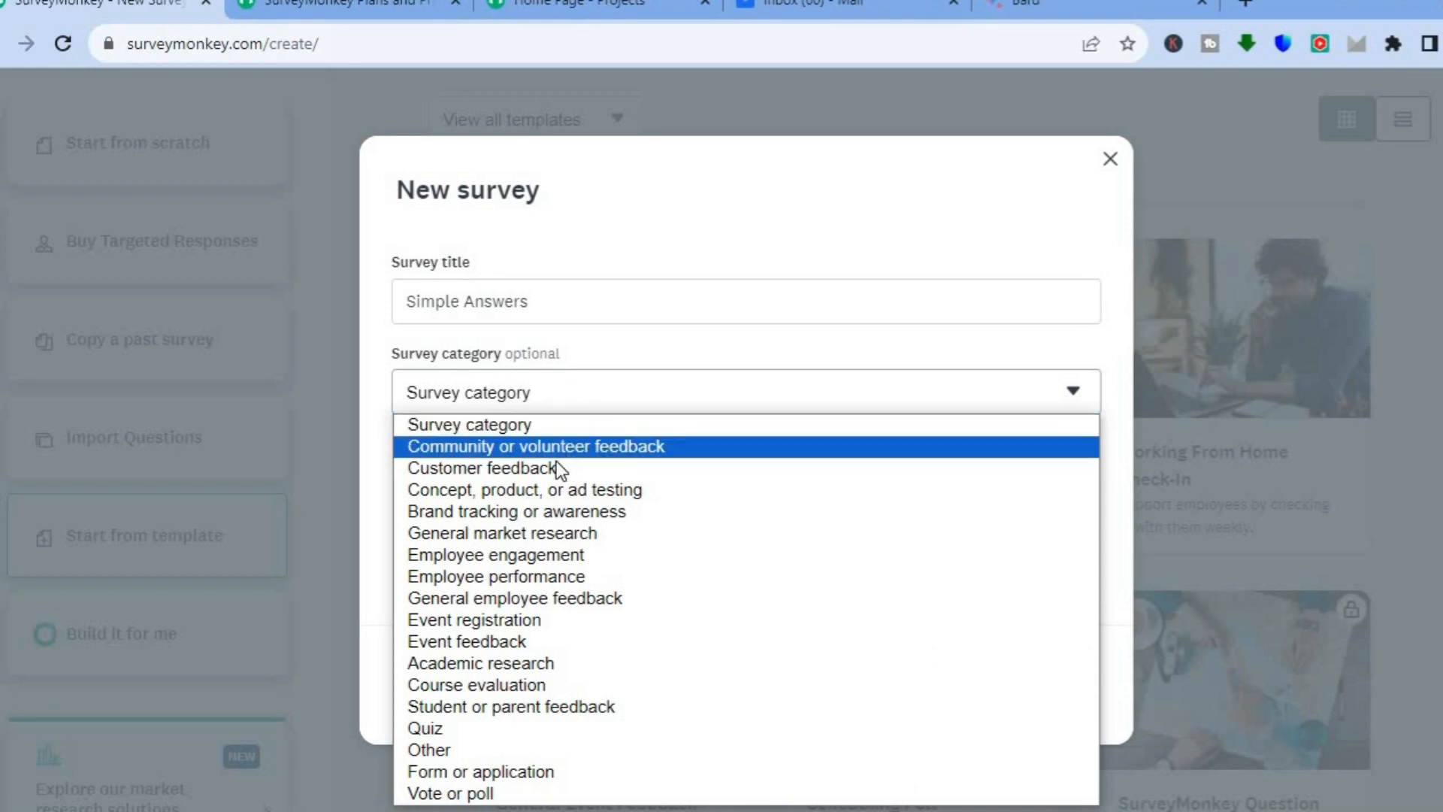
{"action": "left_click", "coordinate": [585, 466]}
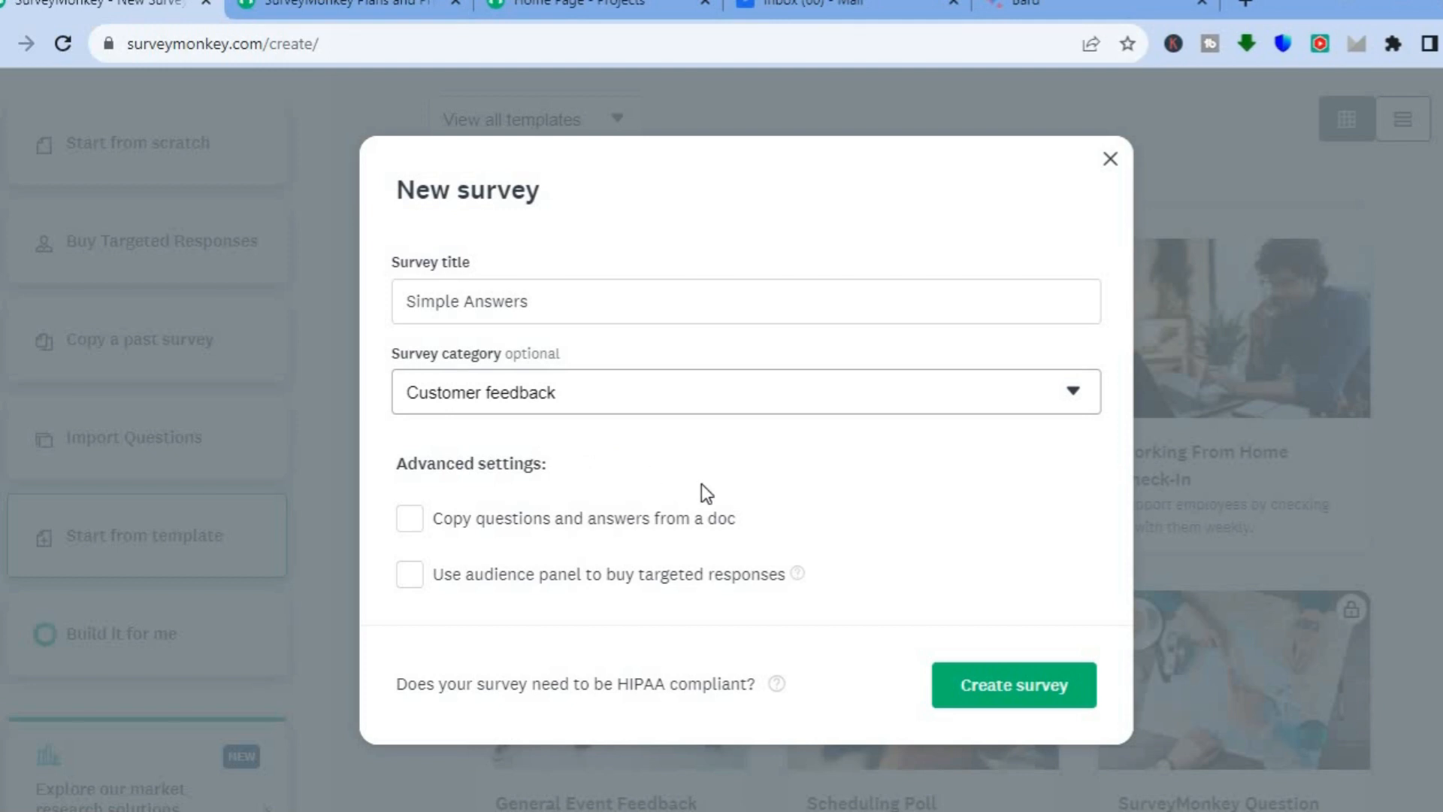
{"action": "left_click", "coordinate": [1039, 687]}
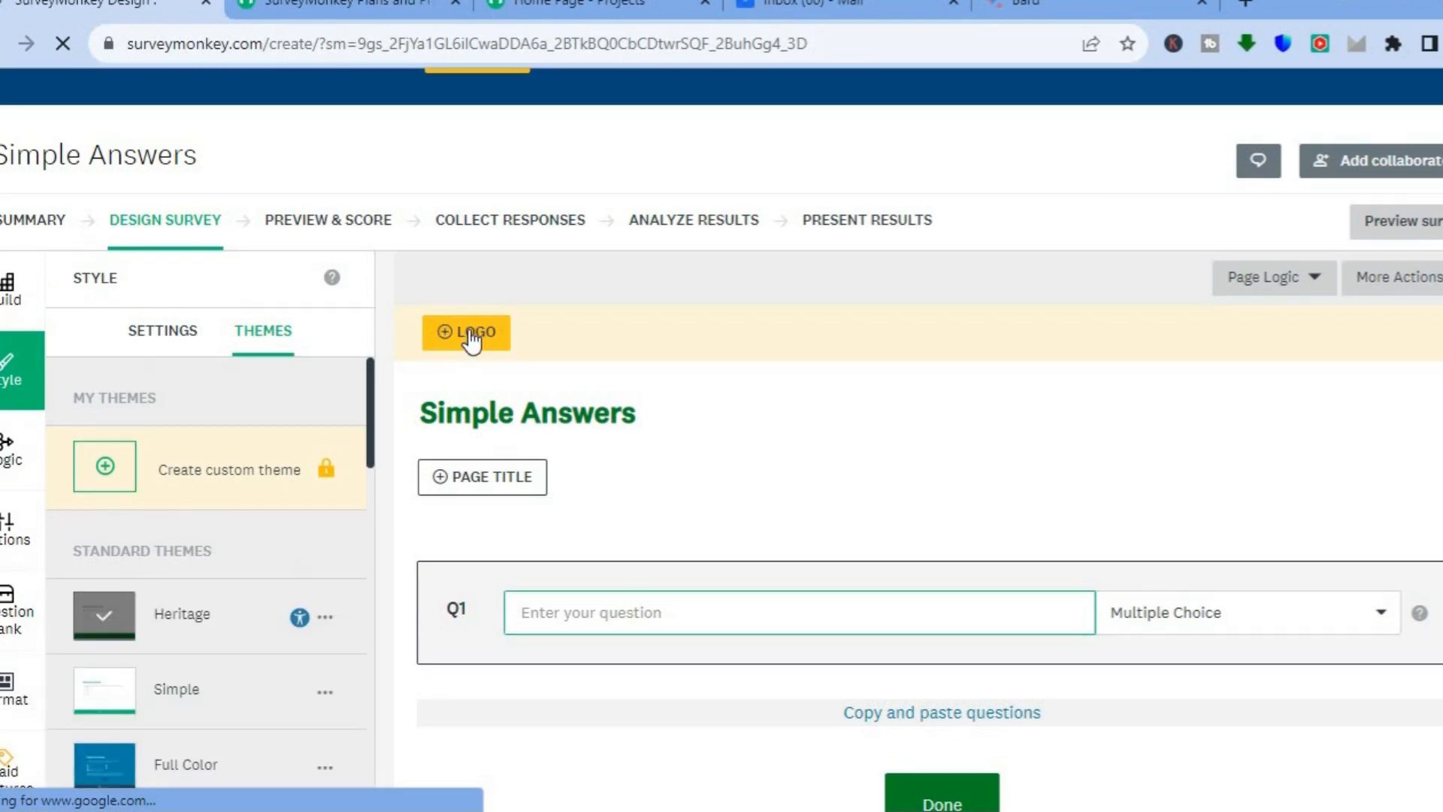
Upload the newest "Copy of Blue Modern Eye Catching Vlog" PNG from Downloads as the survey logo and dismiss the paid features notice
{"action": "left_click", "coordinate": [471, 334]}
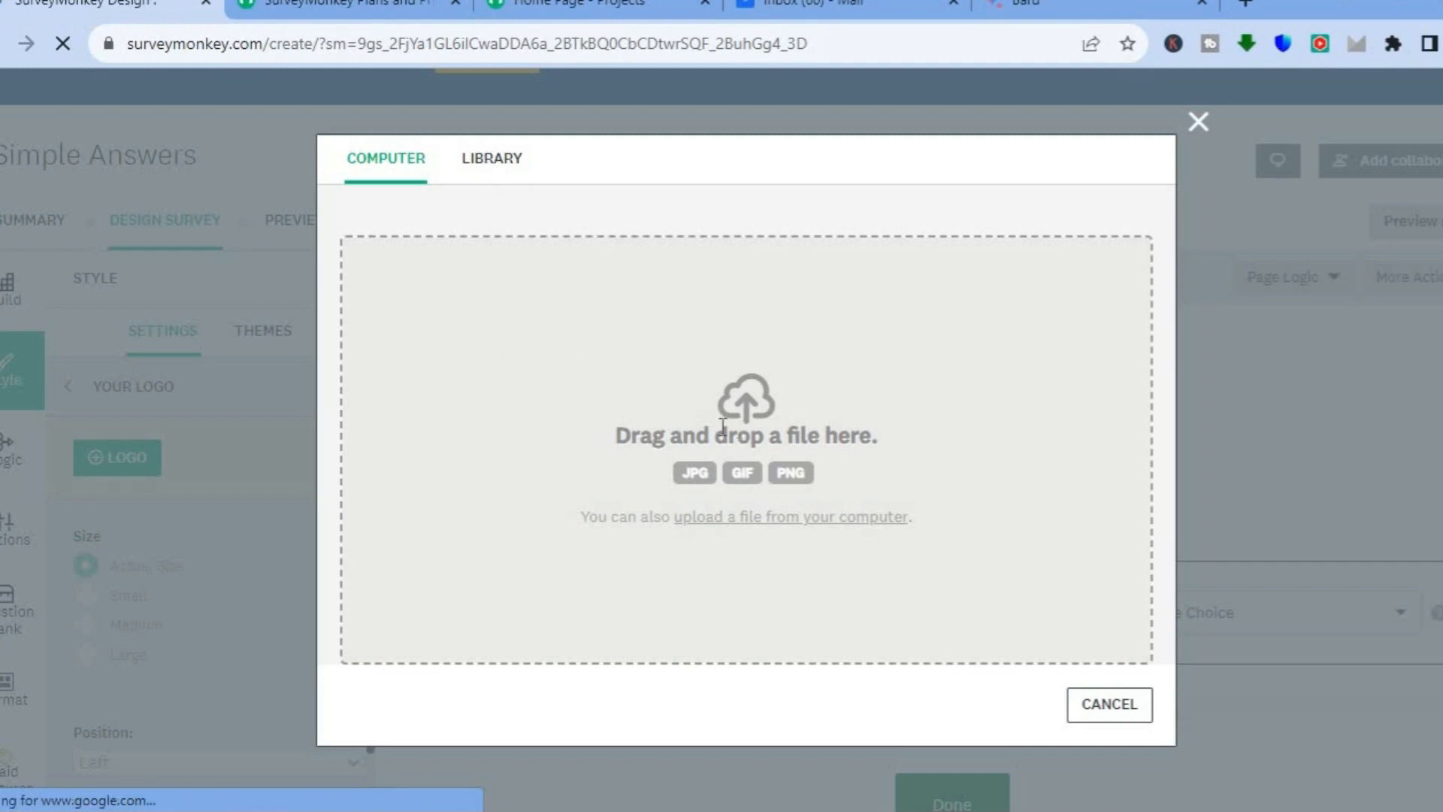
{"action": "left_click", "coordinate": [729, 521]}
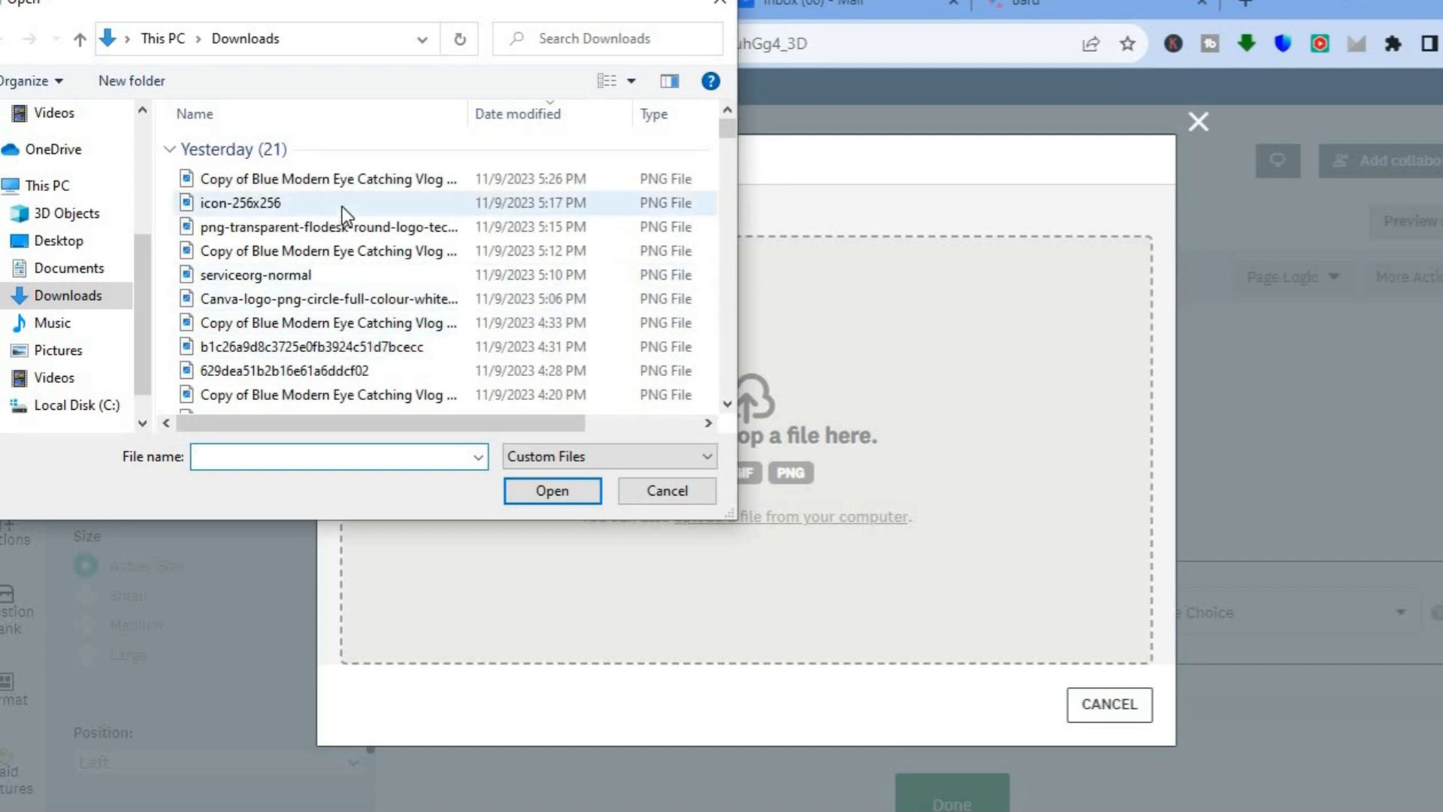
{"action": "left_click", "coordinate": [338, 173]}
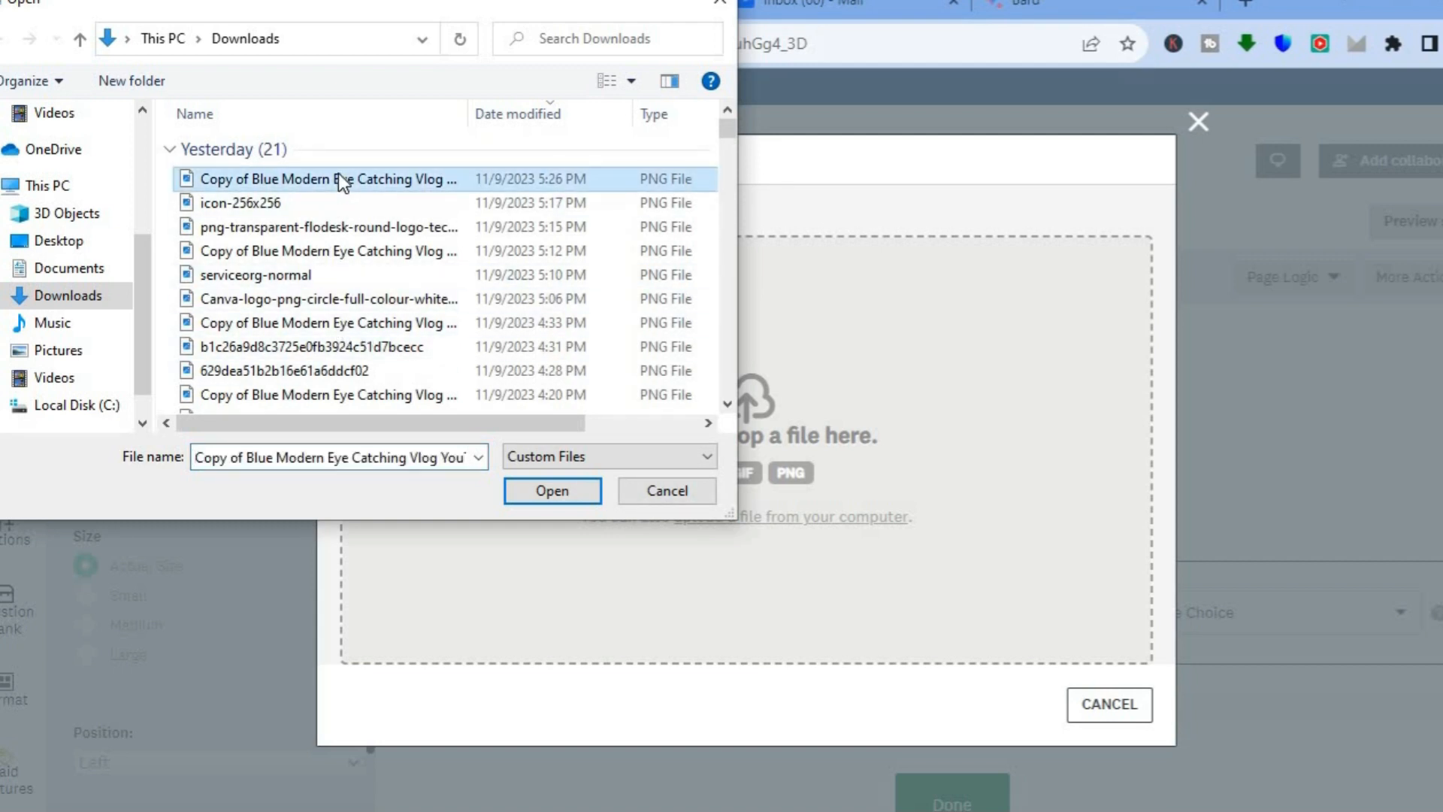
{"action": "left_click", "coordinate": [525, 492]}
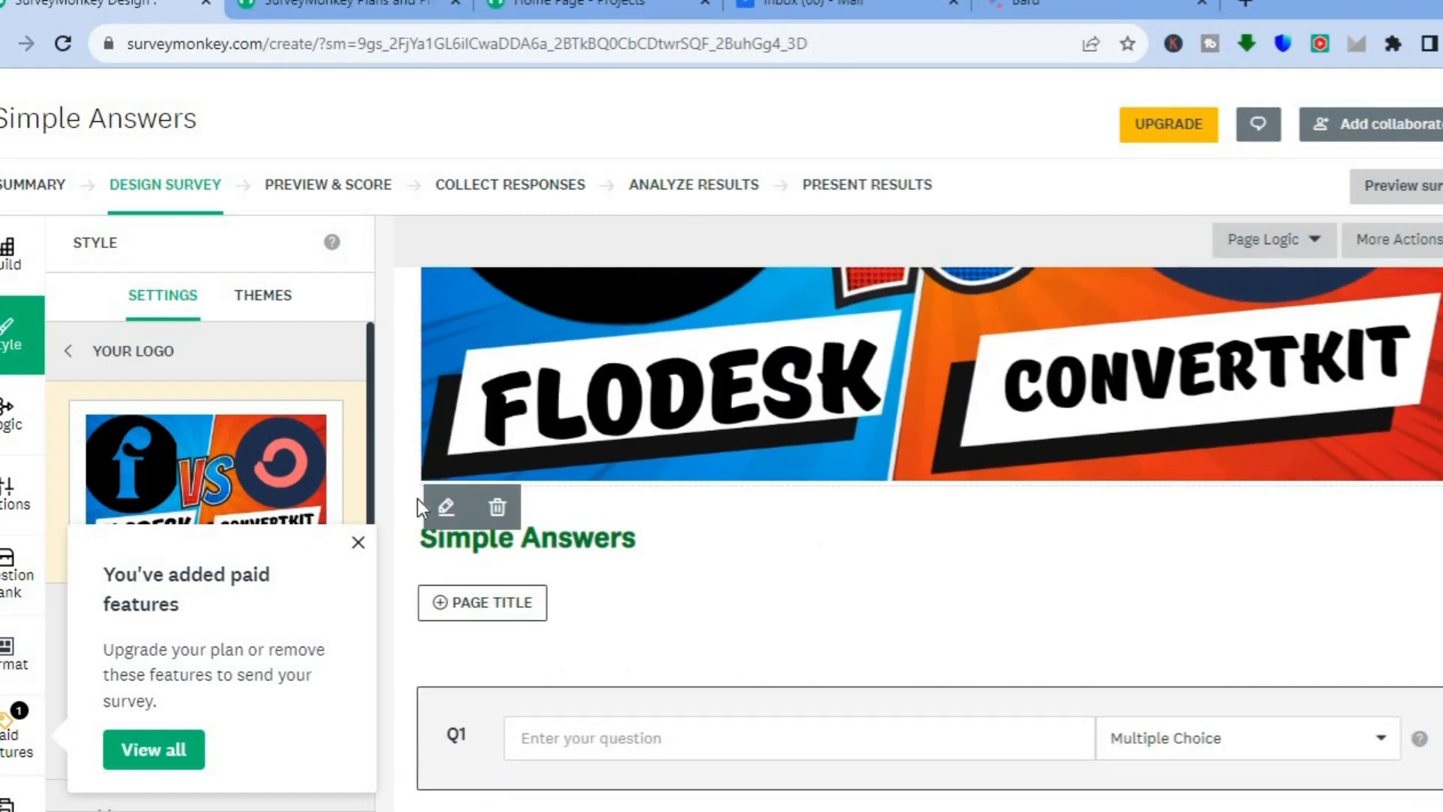
{"action": "left_click", "coordinate": [358, 543]}
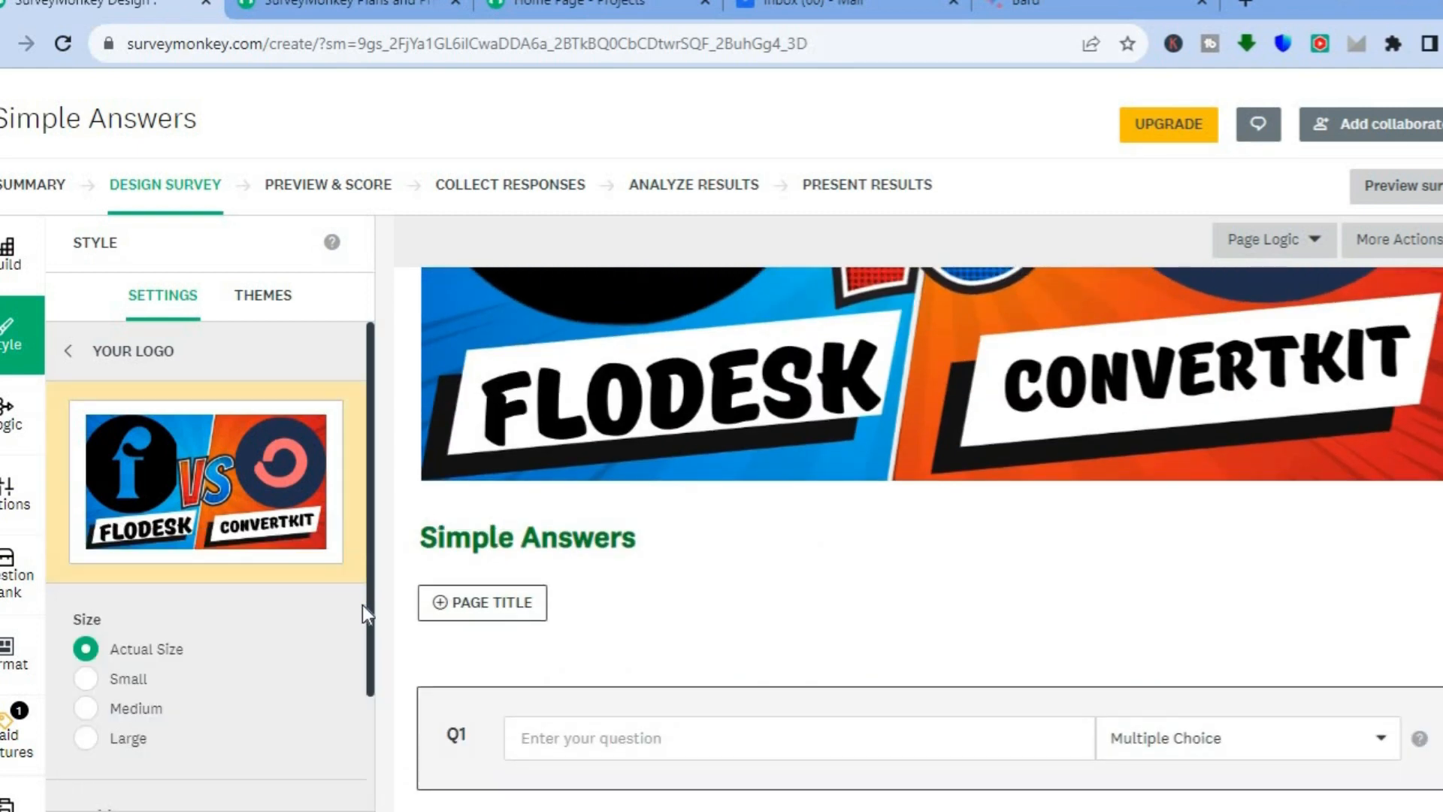
Set the survey logo's size to Small and check the page layout
{"action": "left_click", "coordinate": [87, 679]}
{"action": "scroll", "coordinate": [715, 583], "scroll_direction": "down", "scroll_amount": 5}
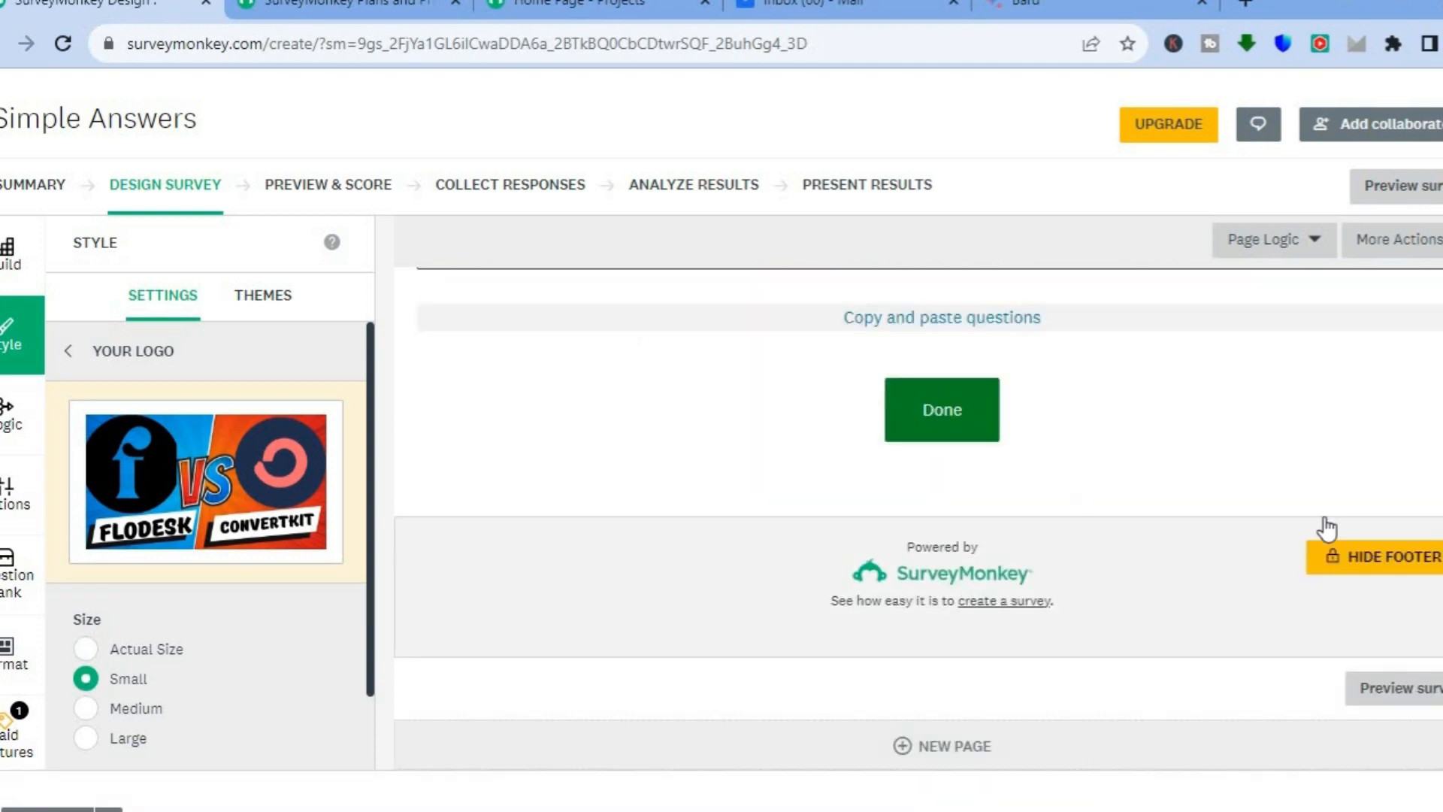
{"action": "scroll", "coordinate": [752, 519], "scroll_direction": "up", "scroll_amount": 5}
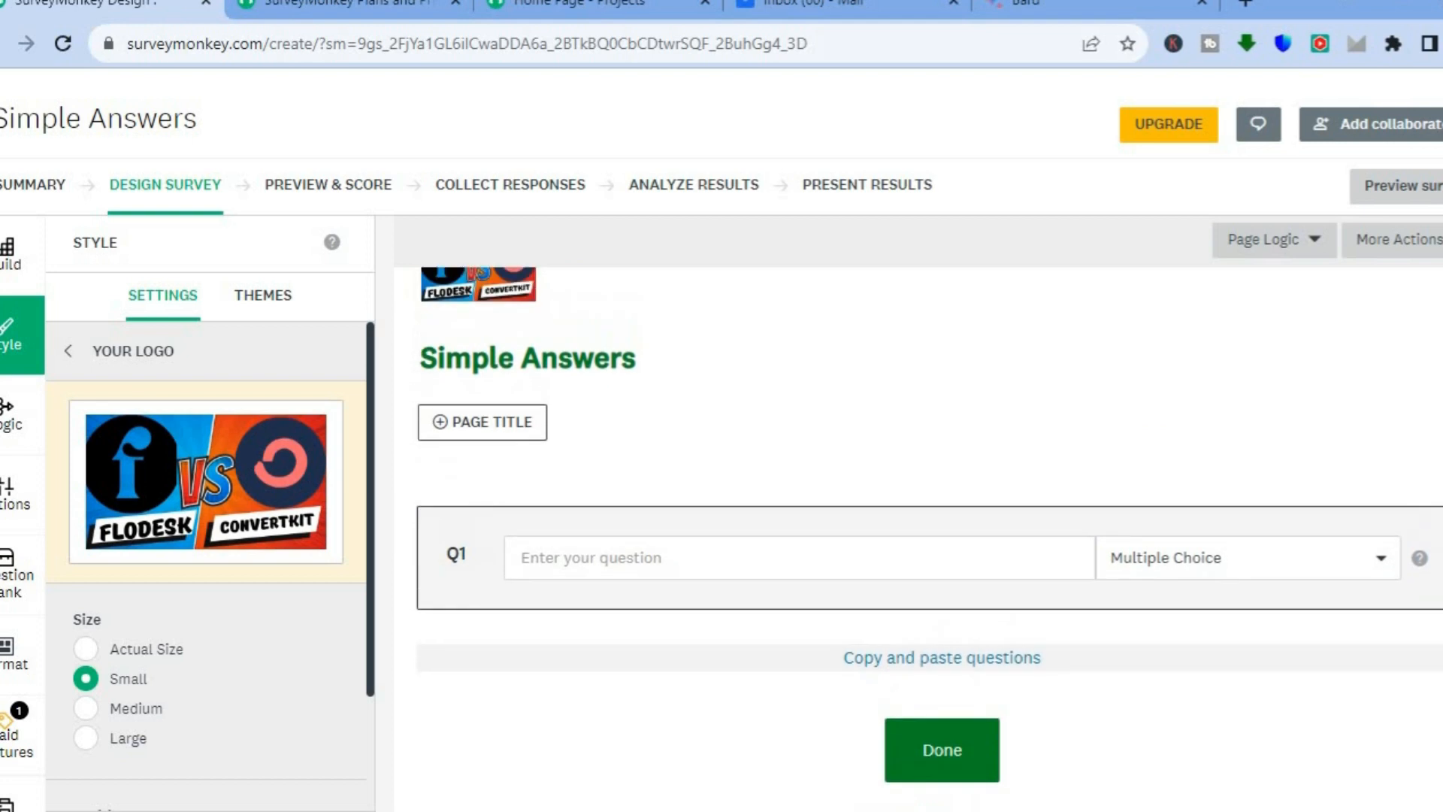
{"action": "scroll", "coordinate": [752, 518], "scroll_direction": "down", "scroll_amount": 4}
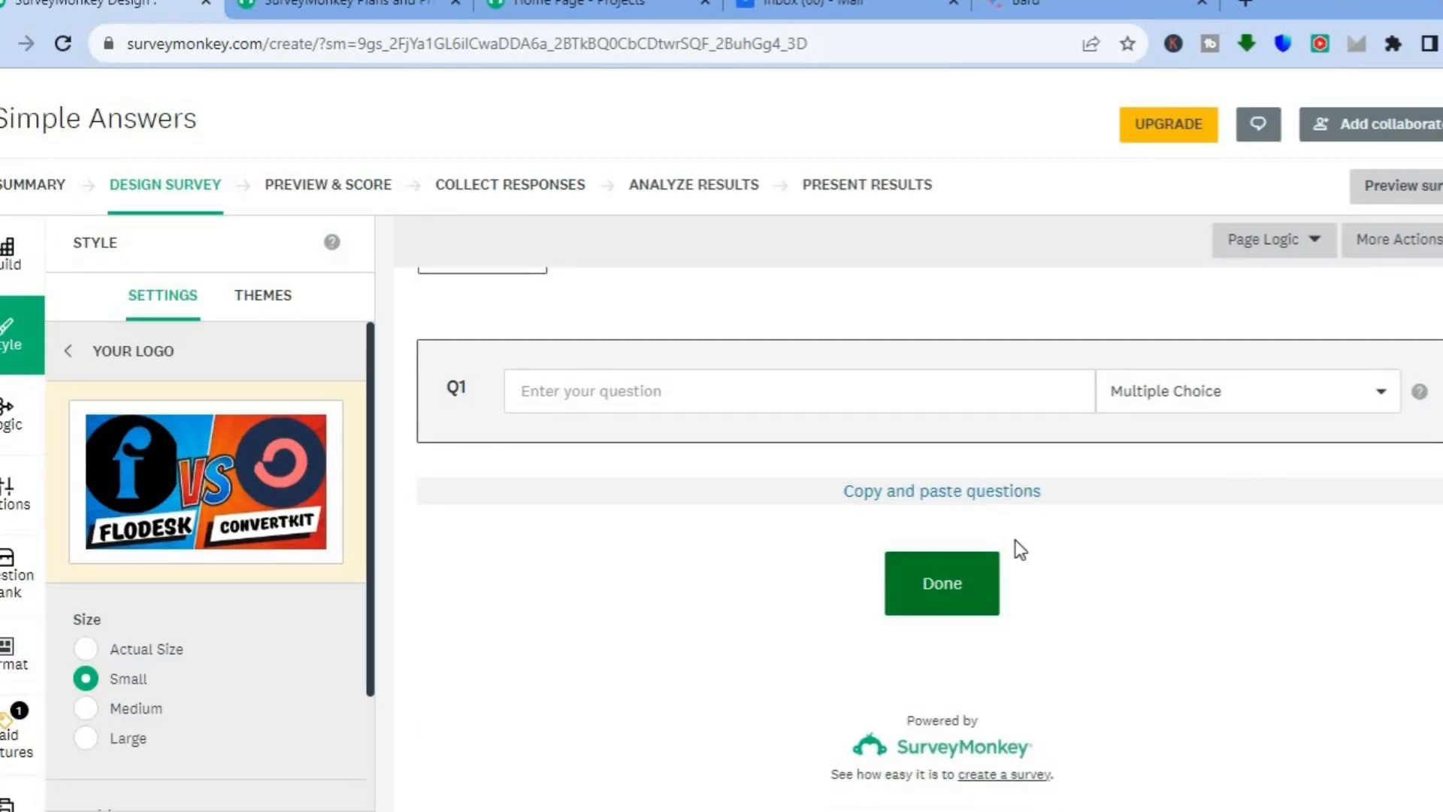
{"action": "scroll", "coordinate": [929, 526], "scroll_direction": "up", "scroll_amount": 1}
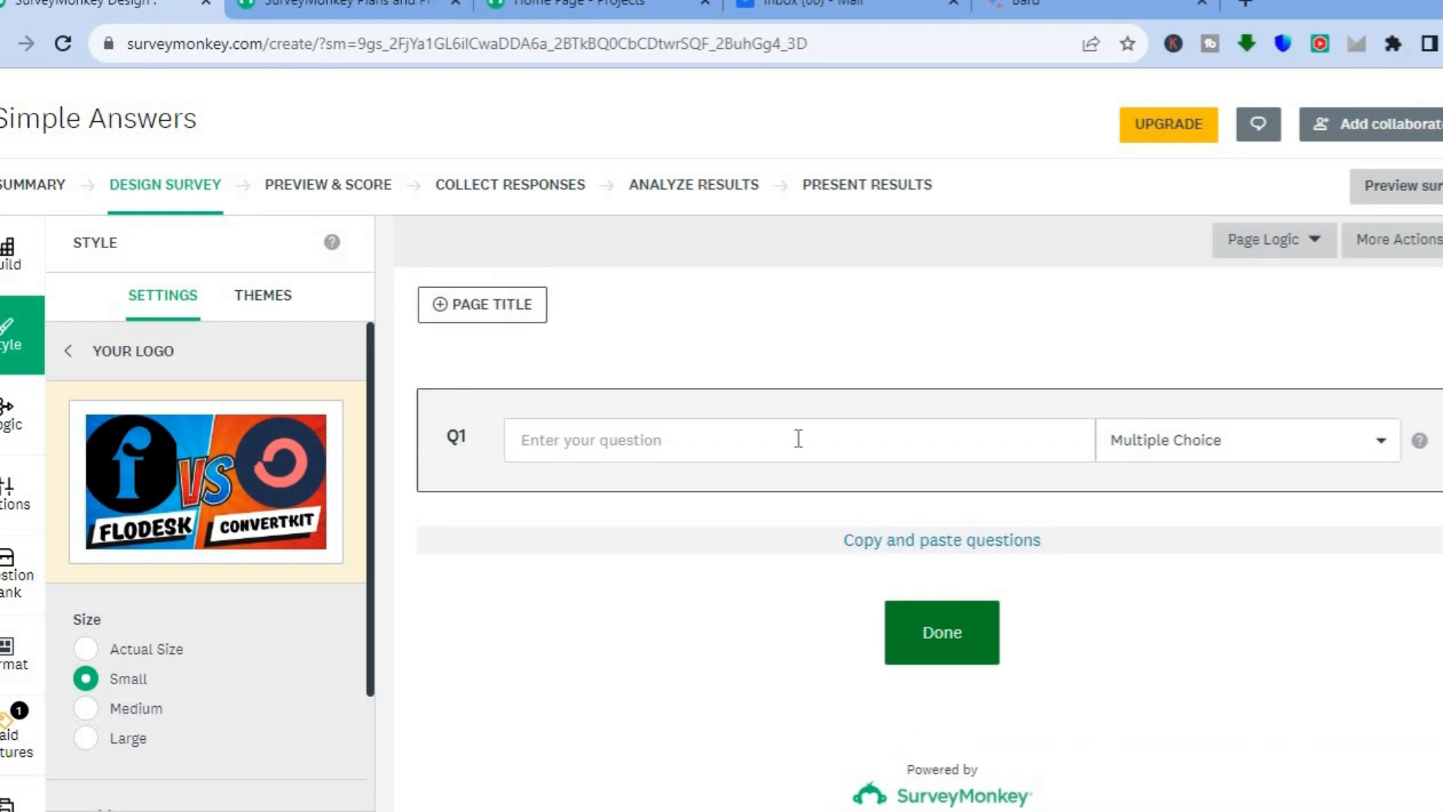
Review the available question types and enter "How was your experience using our product?" as the multiple-choice question Q1
{"action": "left_click", "coordinate": [1179, 450]}
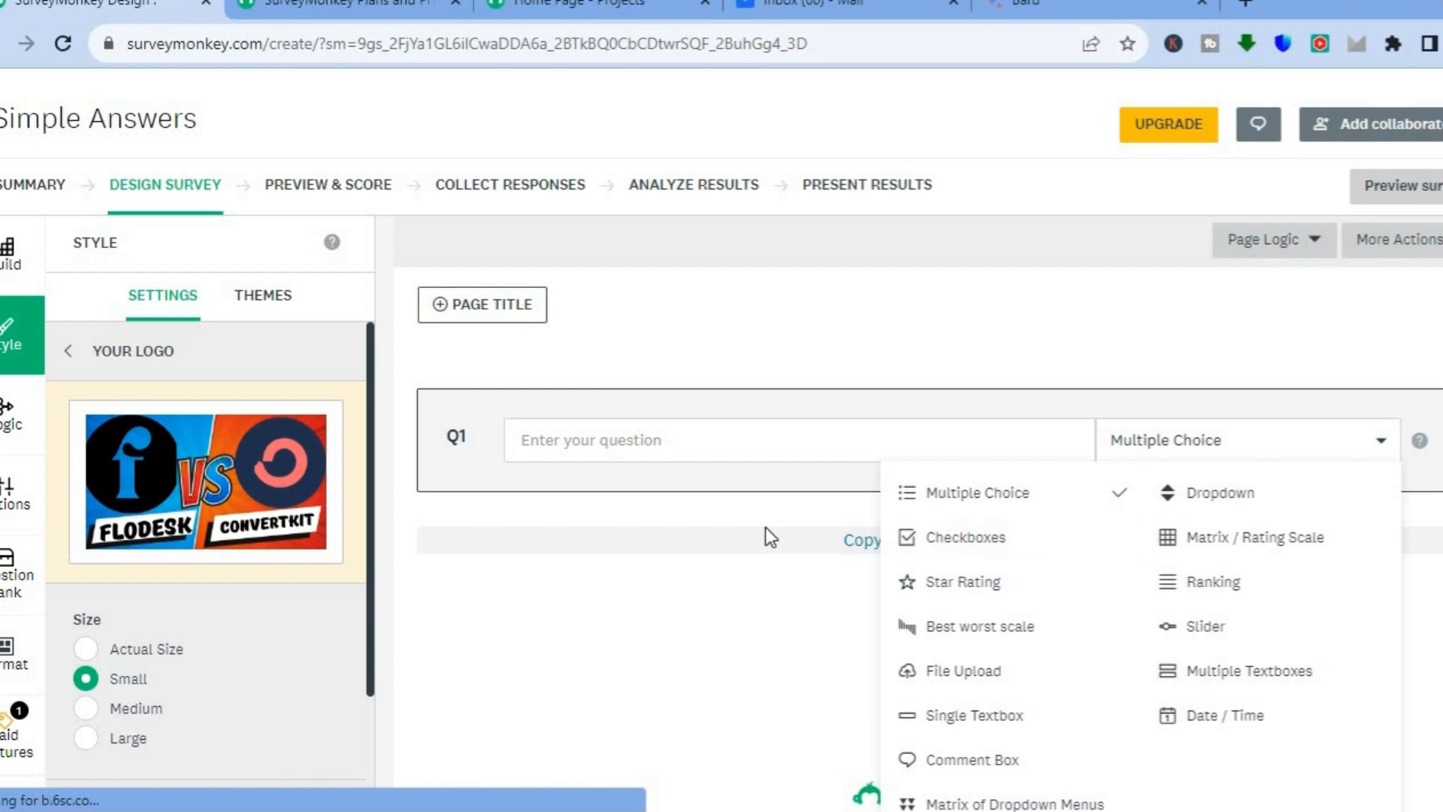
{"action": "left_click", "coordinate": [637, 445]}
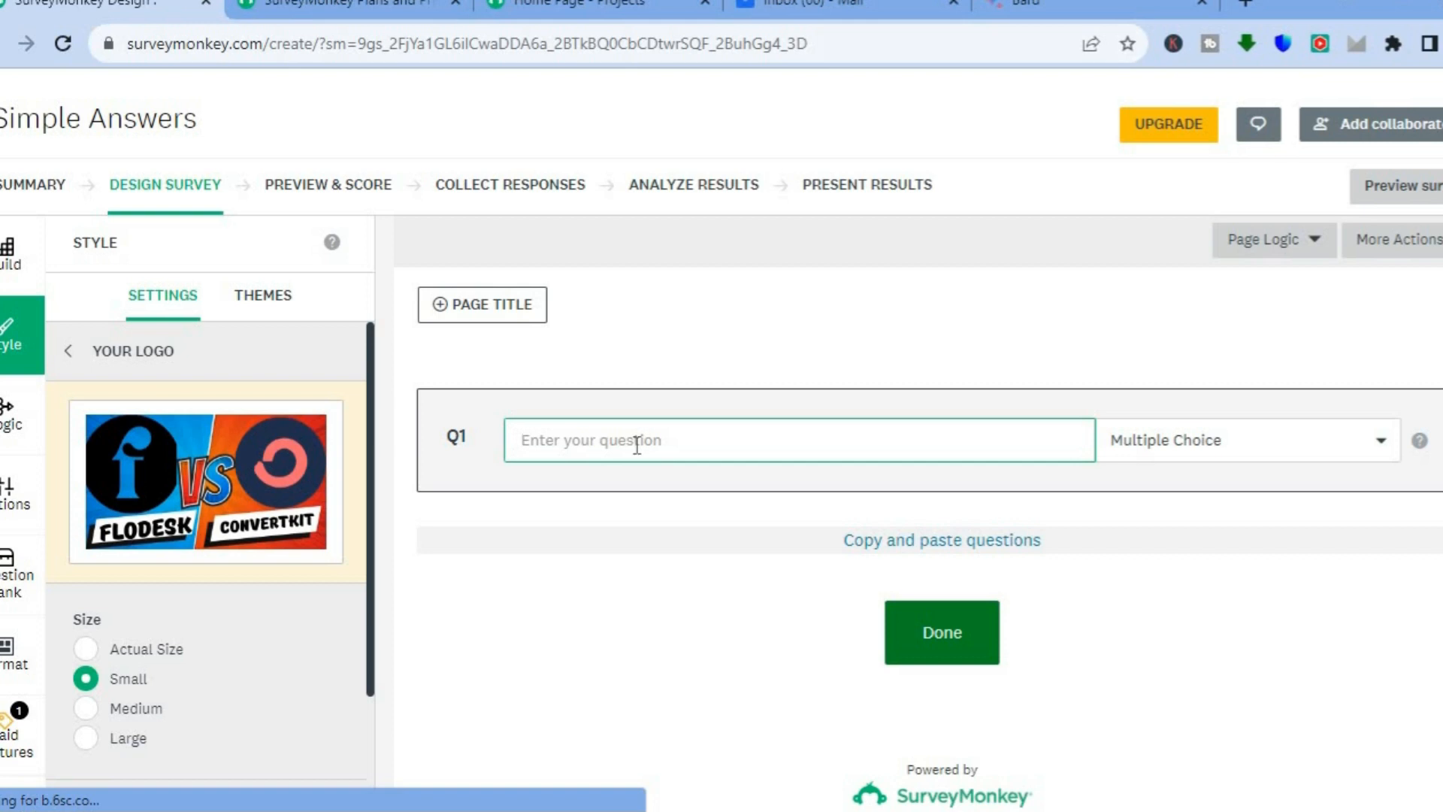
{"action": "type", "text": "How was your"}
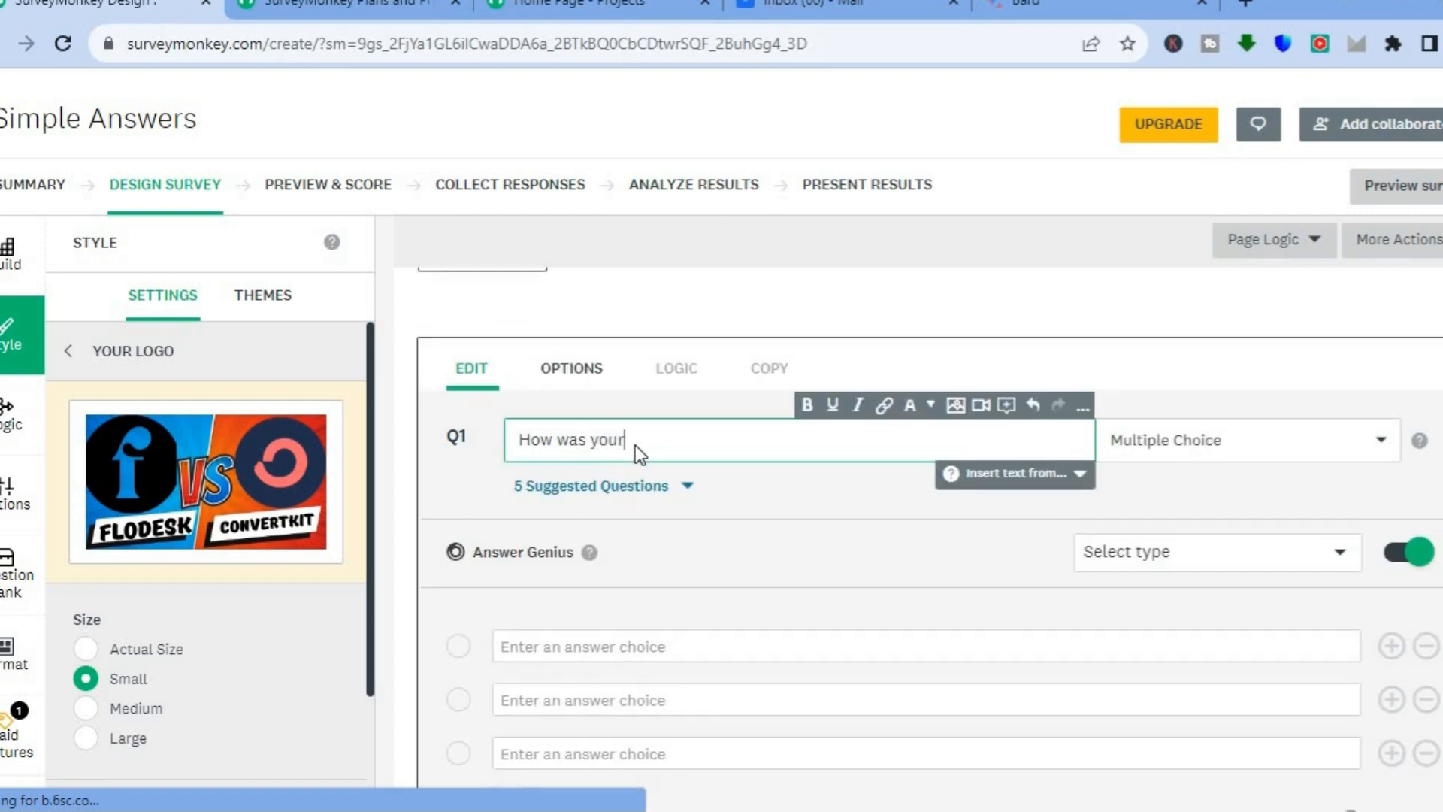
{"action": "type", "text": " experience using o"}
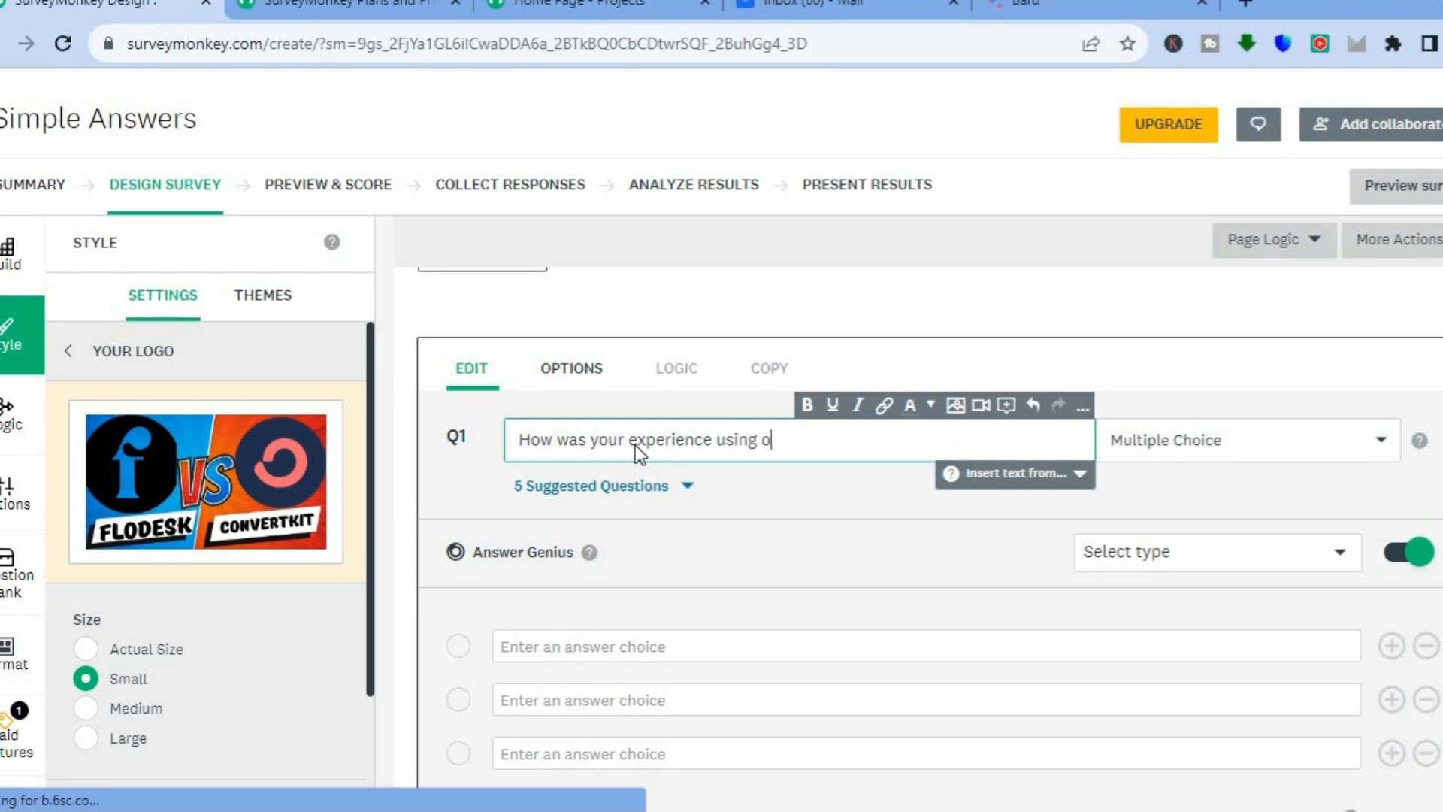
{"action": "type", "text": "ur product?"}
{"action": "left_click", "coordinate": [780, 500]}
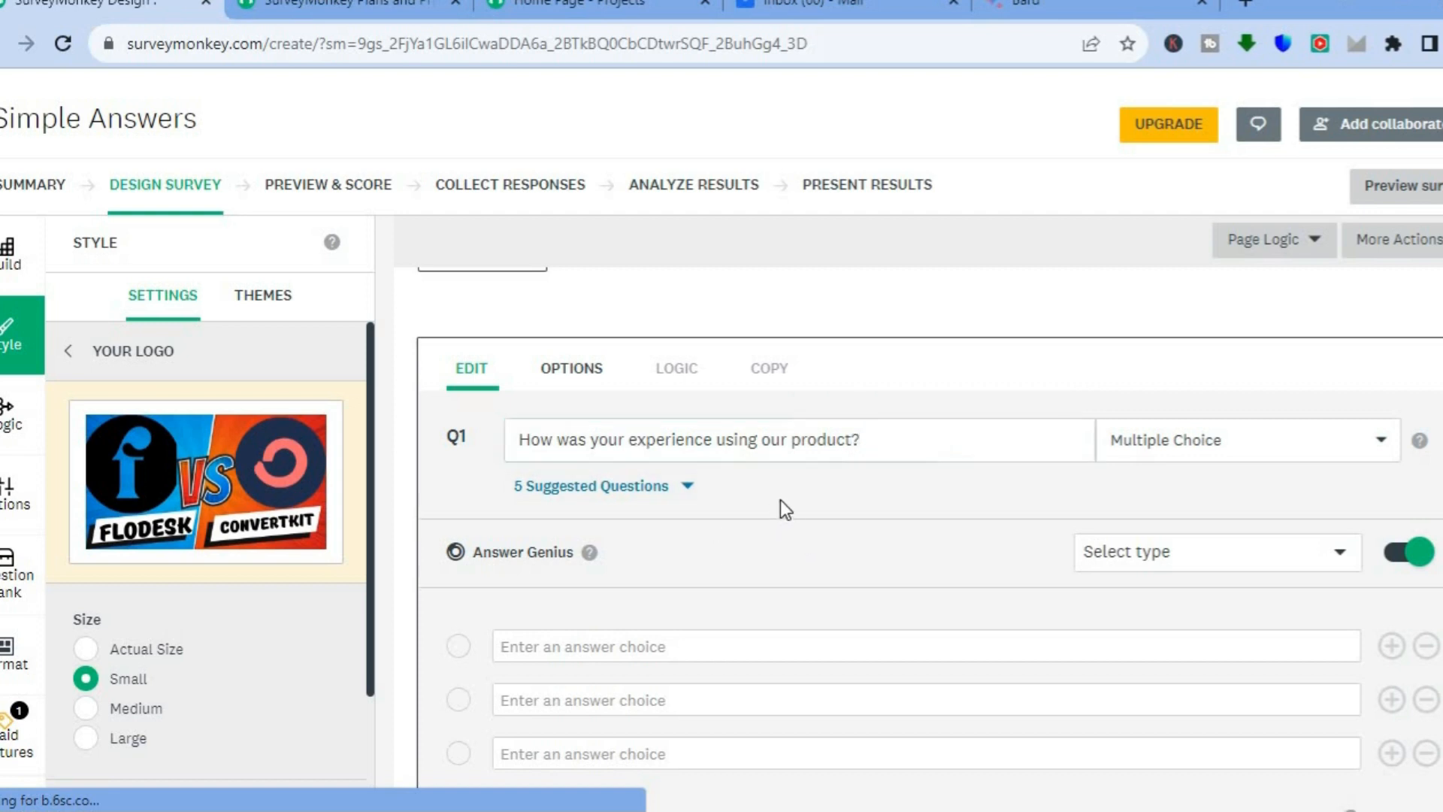
Fill Q1's answer choices with the five-point scale from "Very easy" to "Very difficult" and add the next question
{"action": "scroll", "coordinate": [932, 539], "scroll_direction": "down", "scroll_amount": 4}
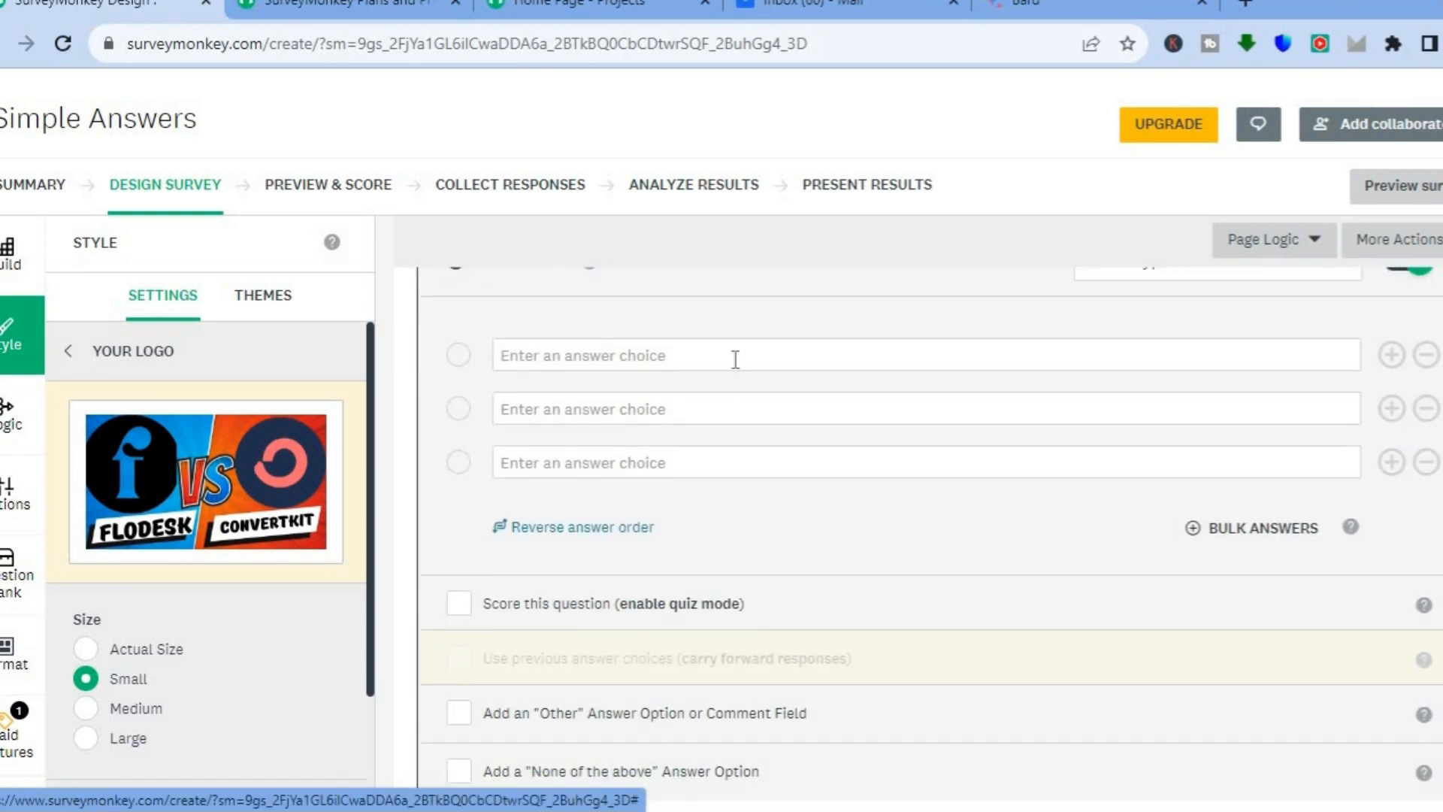
{"action": "left_click", "coordinate": [736, 357]}
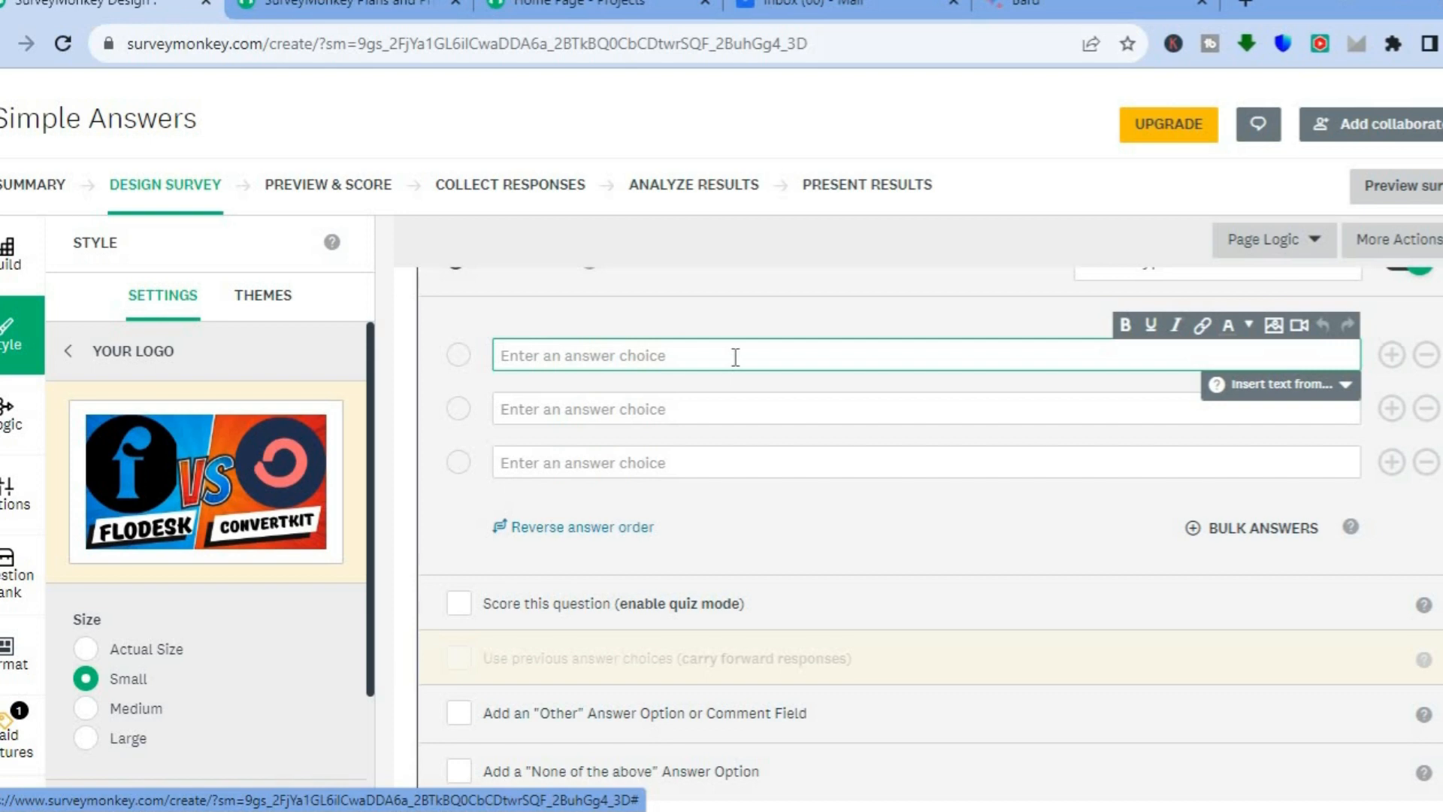
{"action": "type", "text": "Easy"}
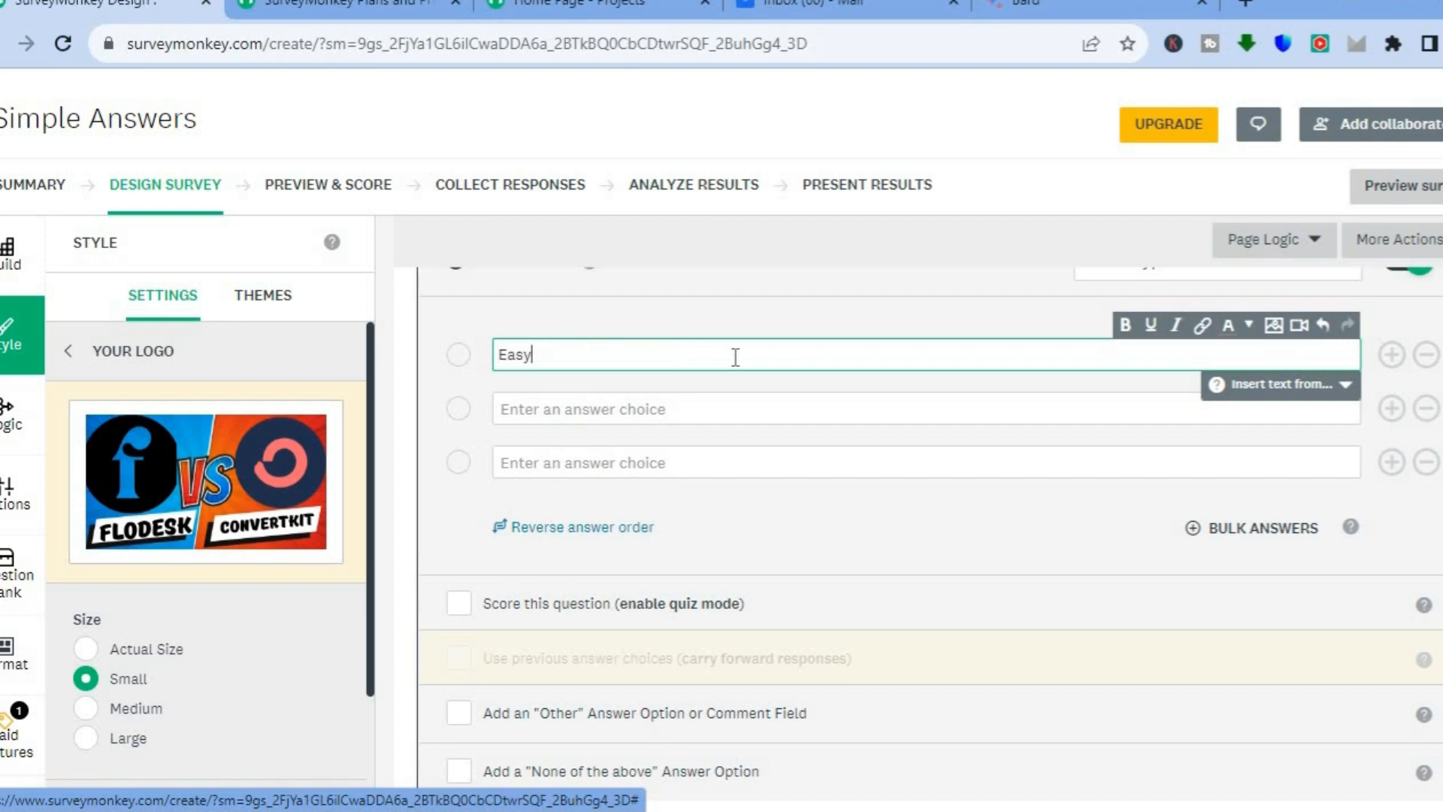
{"action": "left_click", "coordinate": [652, 422]}
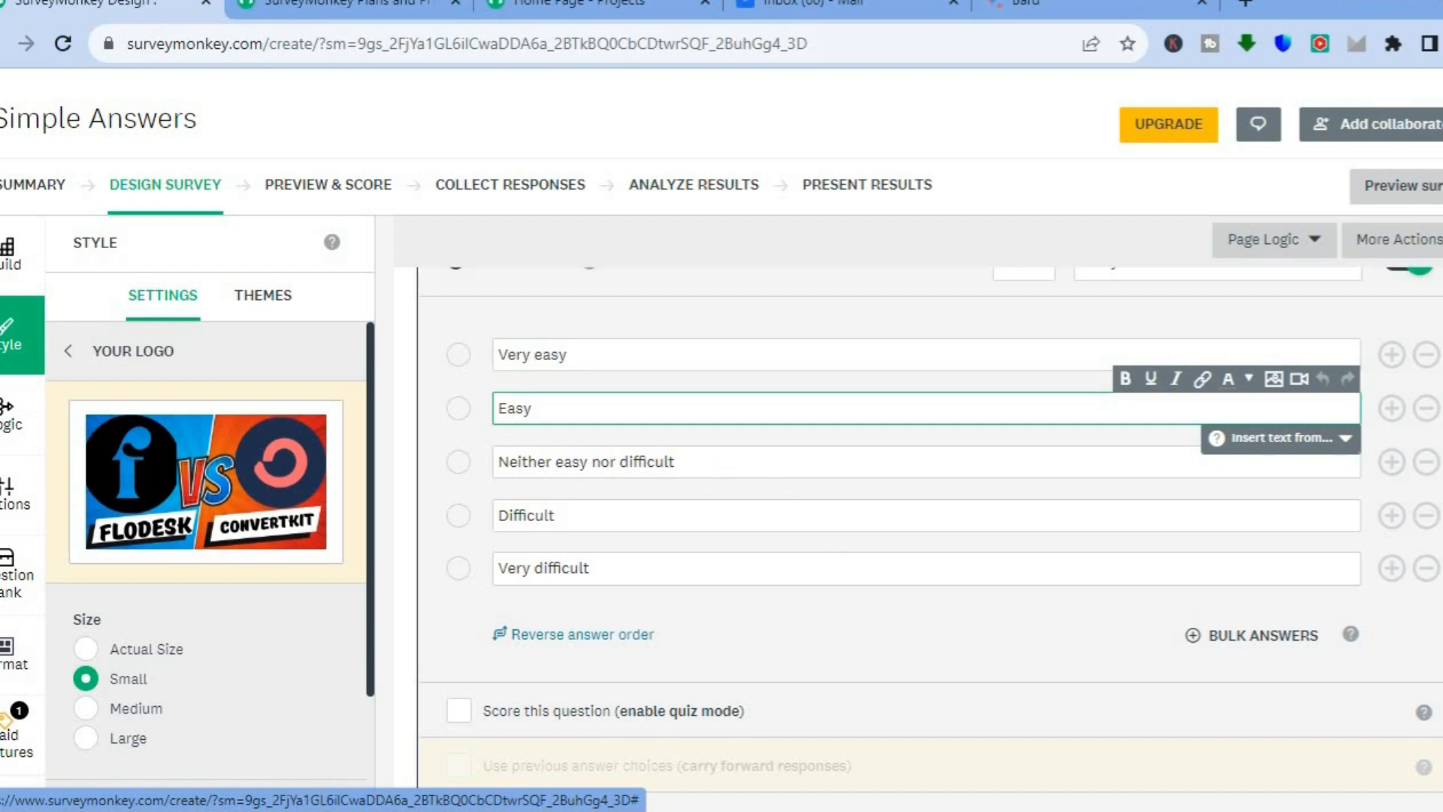
{"action": "scroll", "coordinate": [931, 531], "scroll_direction": "down", "scroll_amount": 2}
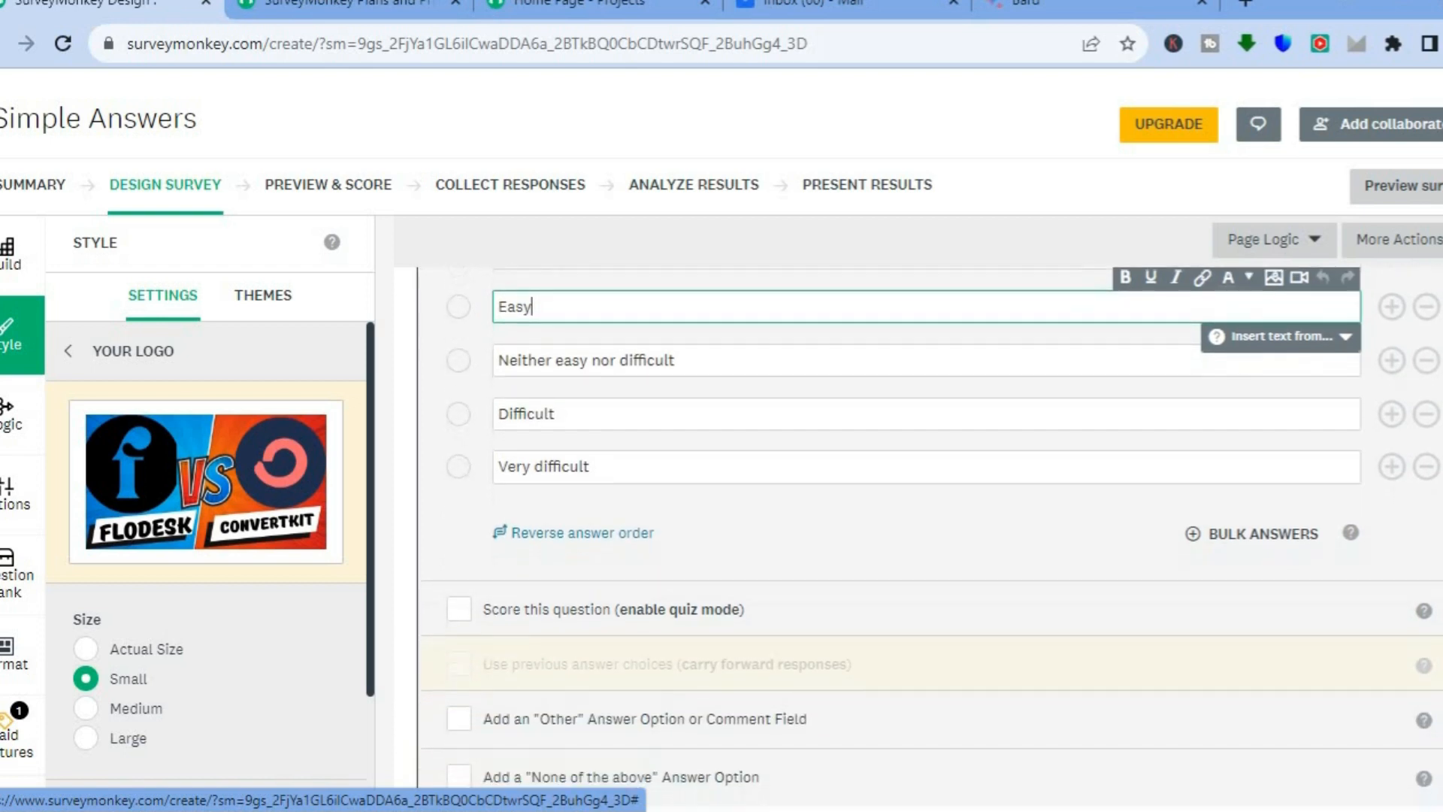
{"action": "scroll", "coordinate": [931, 531], "scroll_direction": "down", "scroll_amount": 3}
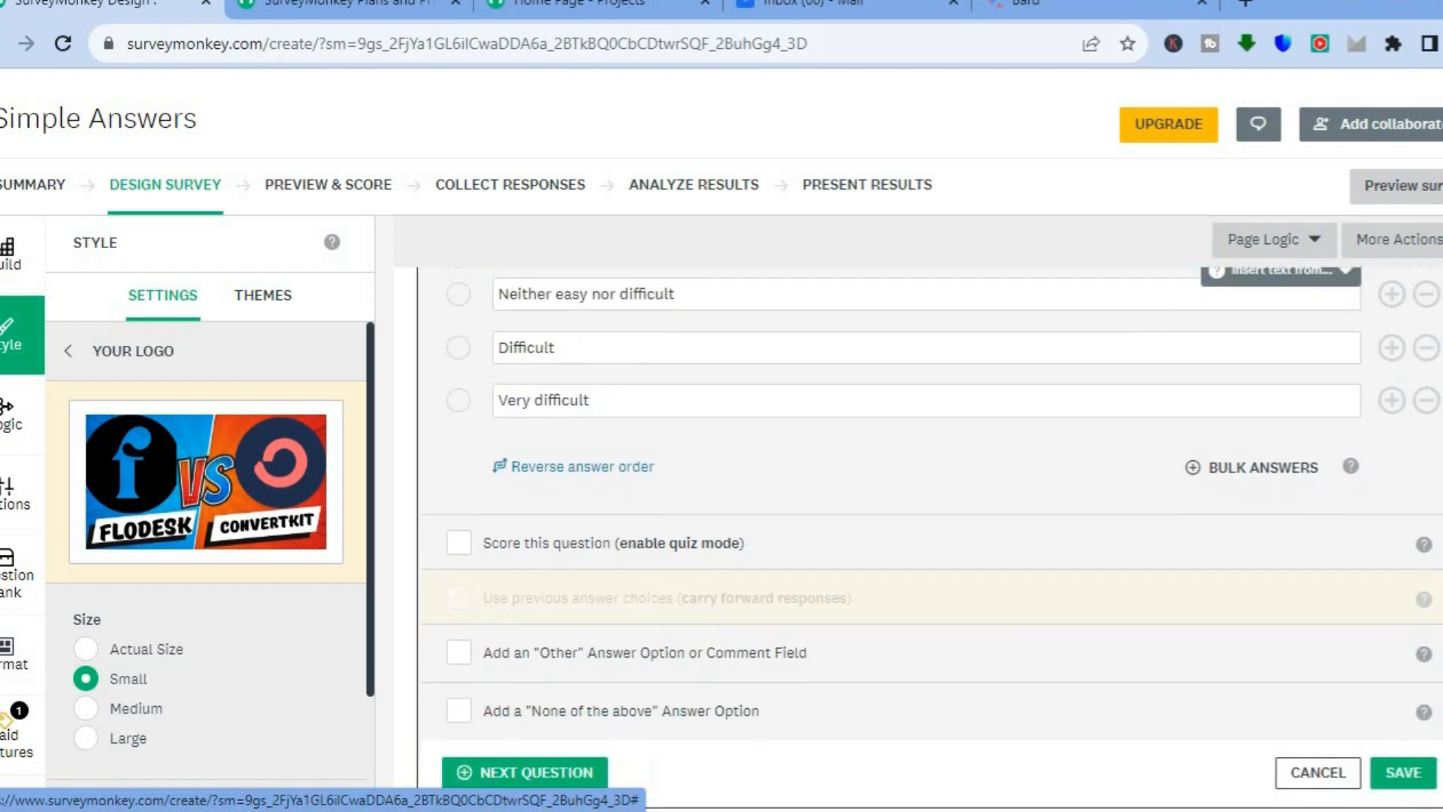
{"action": "scroll", "coordinate": [932, 531], "scroll_direction": "down", "scroll_amount": 1}
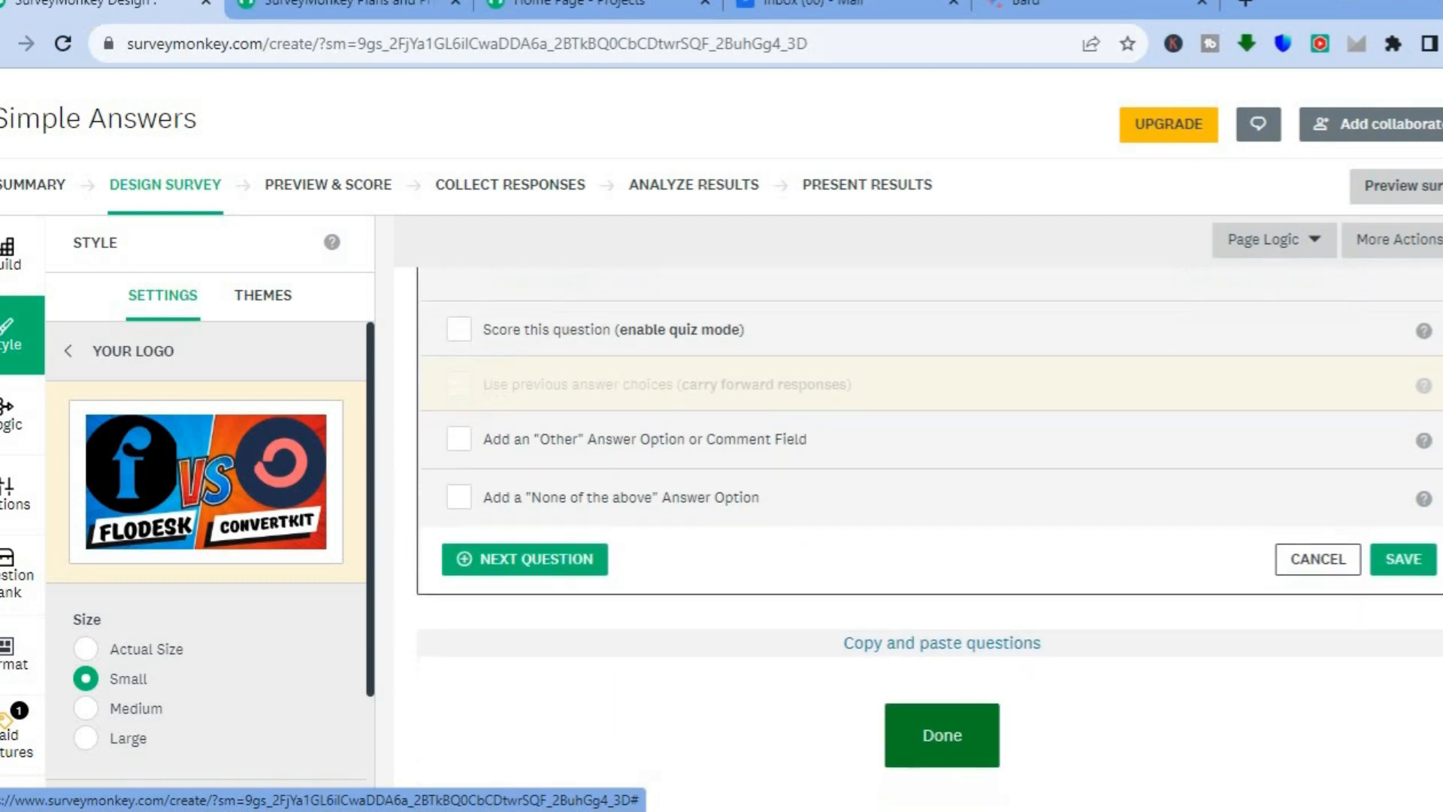
{"action": "scroll", "coordinate": [932, 530], "scroll_direction": "down", "scroll_amount": 1}
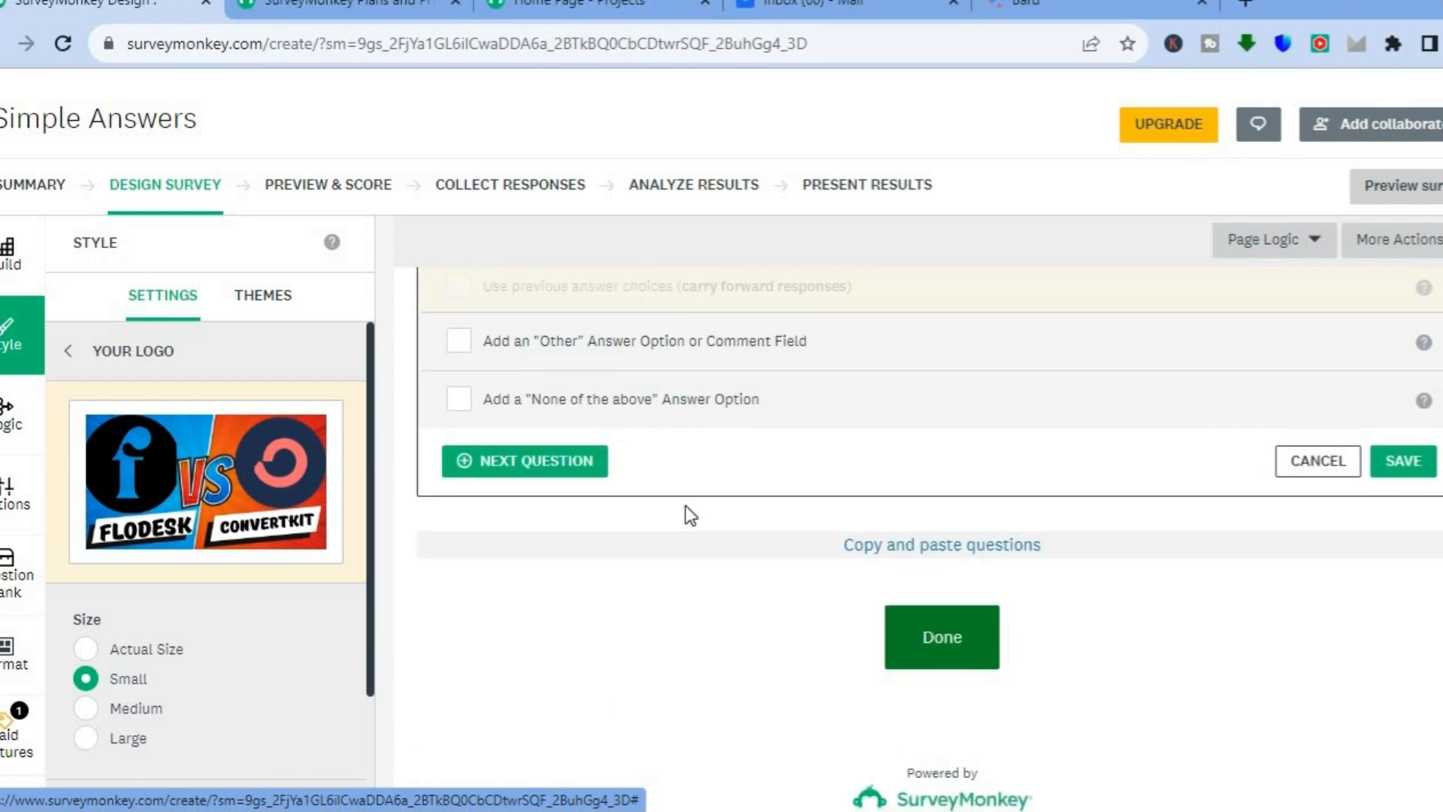
{"action": "left_click", "coordinate": [570, 462]}
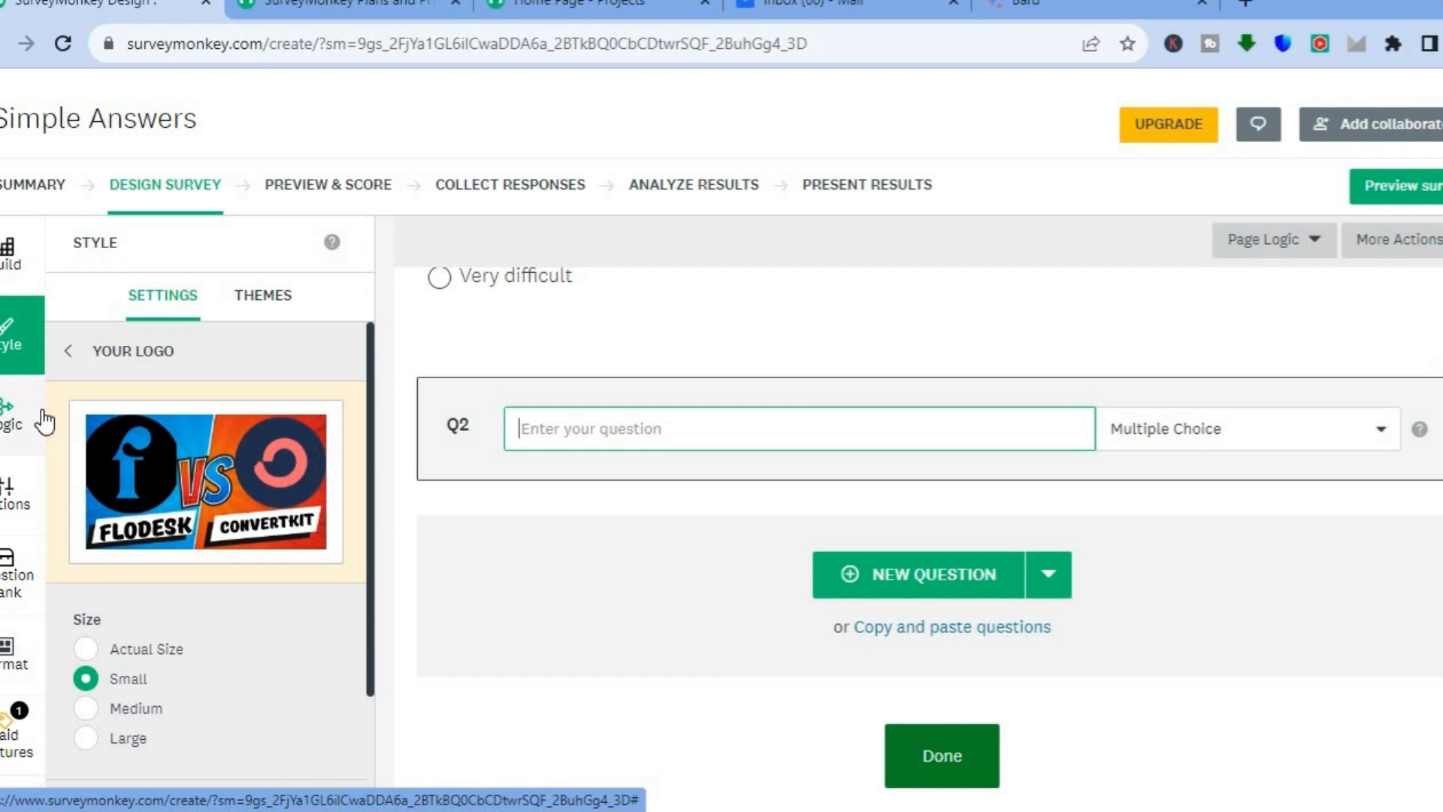
Add the recommended Question Bank question "Do you have any other comments, questions, or concerns?" to the survey twice
{"action": "left_click", "coordinate": [25, 580]}
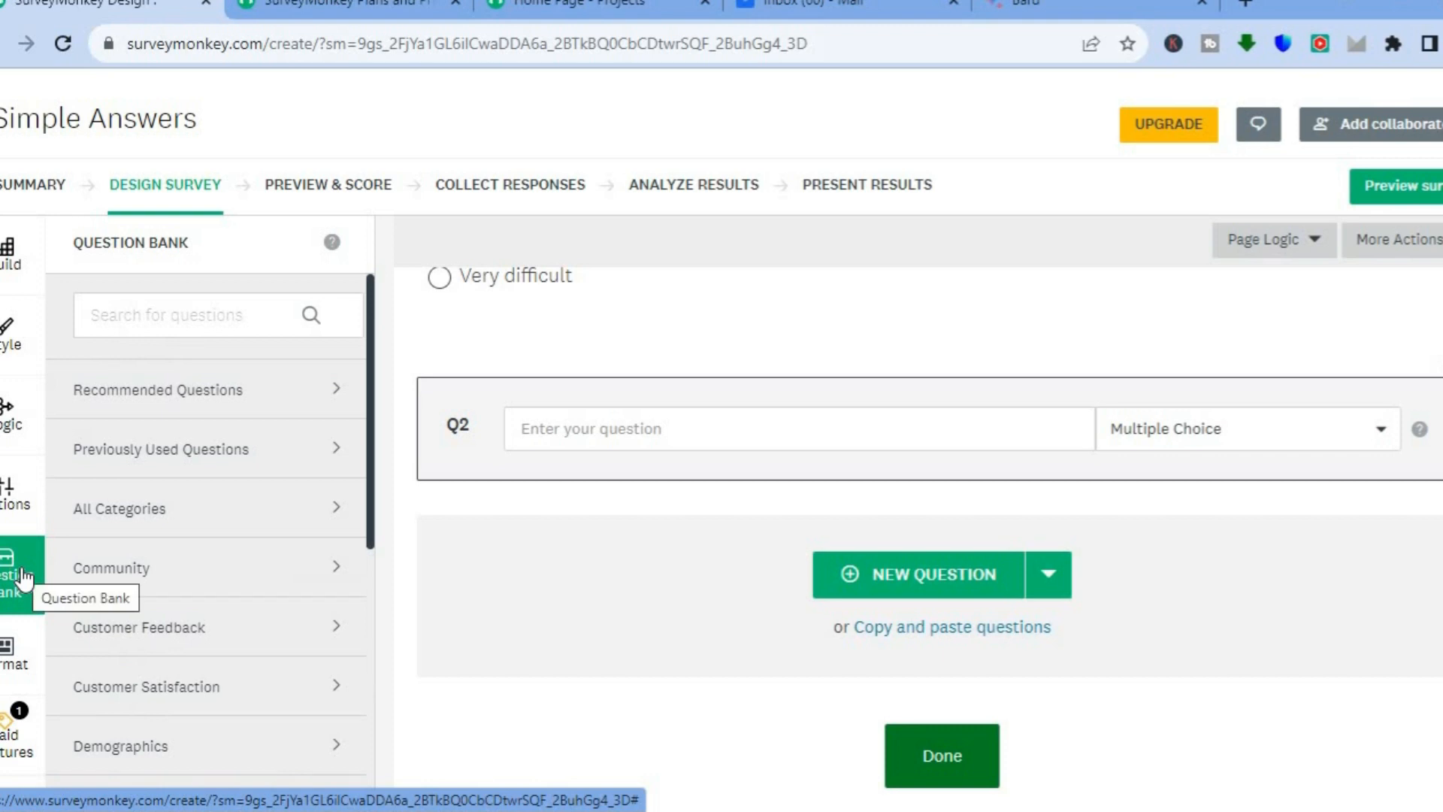
{"action": "left_click", "coordinate": [137, 389]}
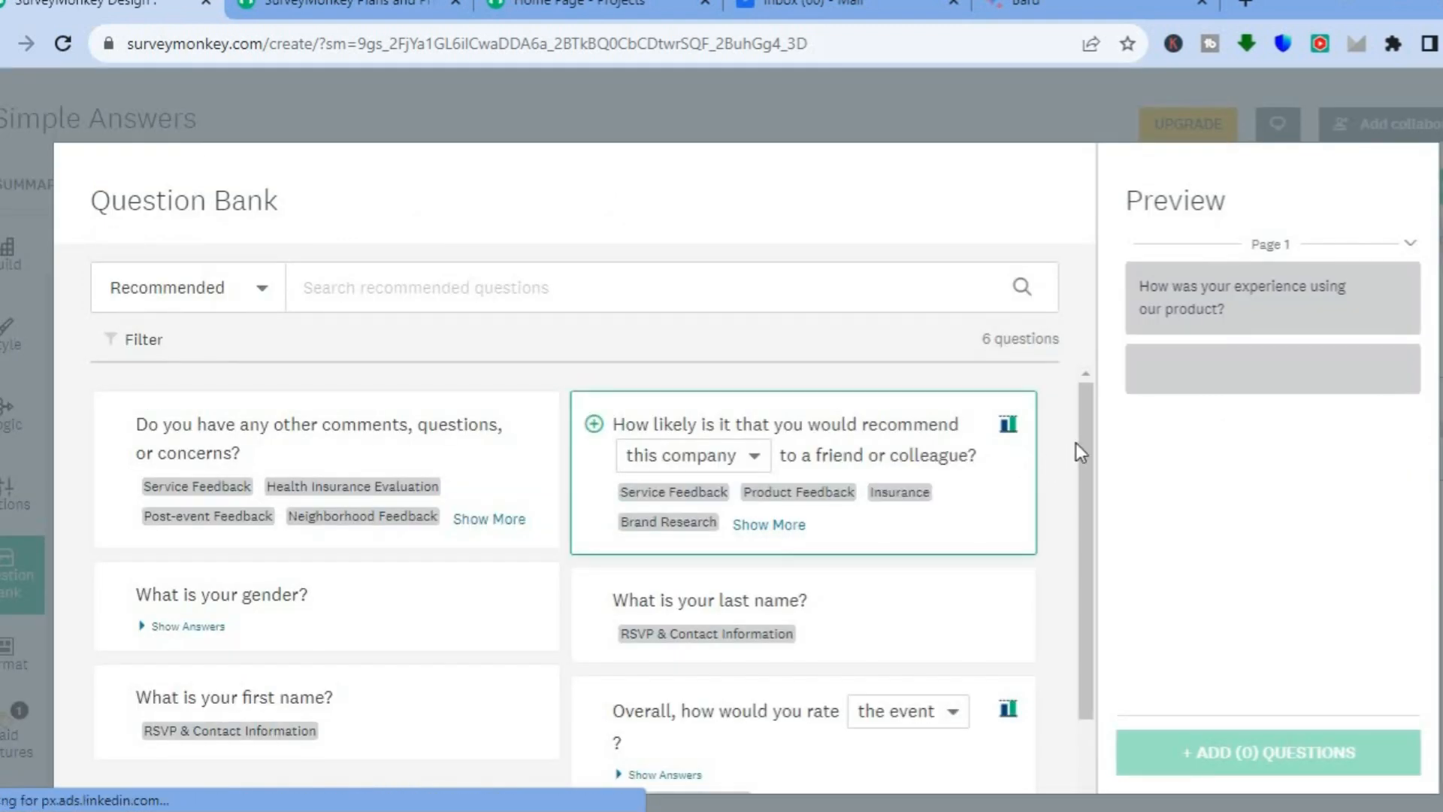
{"action": "scroll", "coordinate": [1080, 457], "scroll_direction": "down", "scroll_amount": 2}
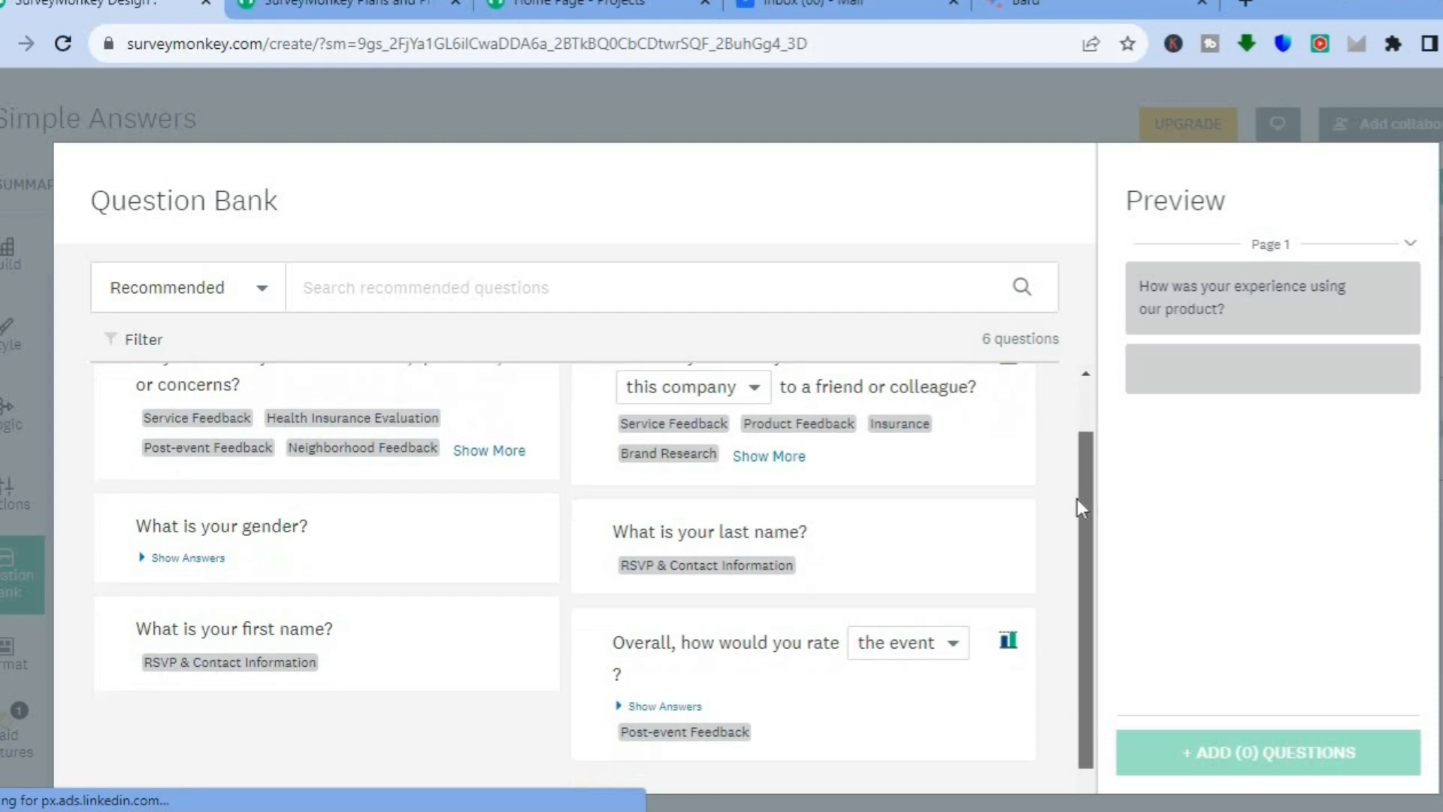
{"action": "scroll", "coordinate": [1072, 406], "scroll_direction": "up", "scroll_amount": 2}
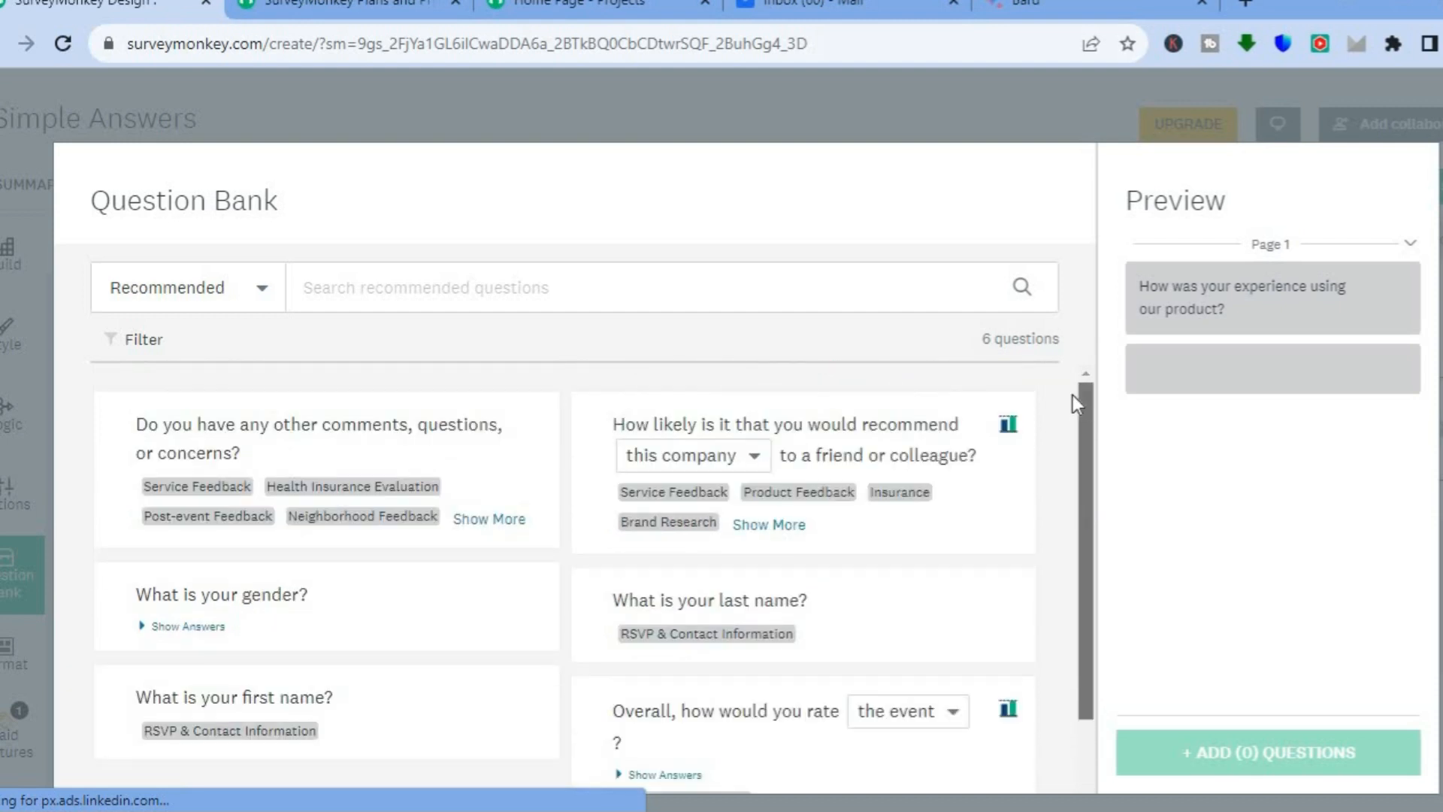
{"action": "left_click", "coordinate": [282, 467]}
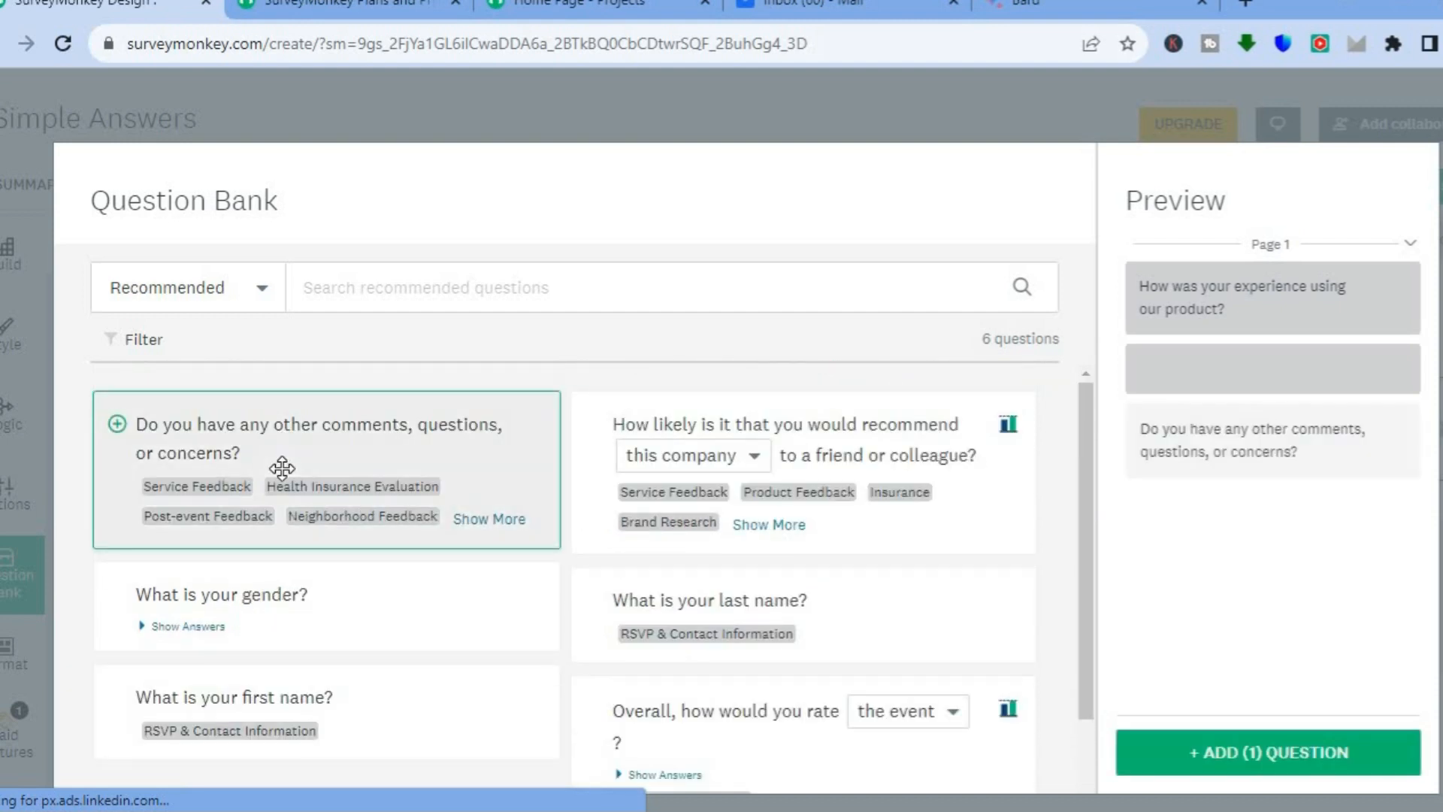
{"action": "left_click", "coordinate": [119, 433]}
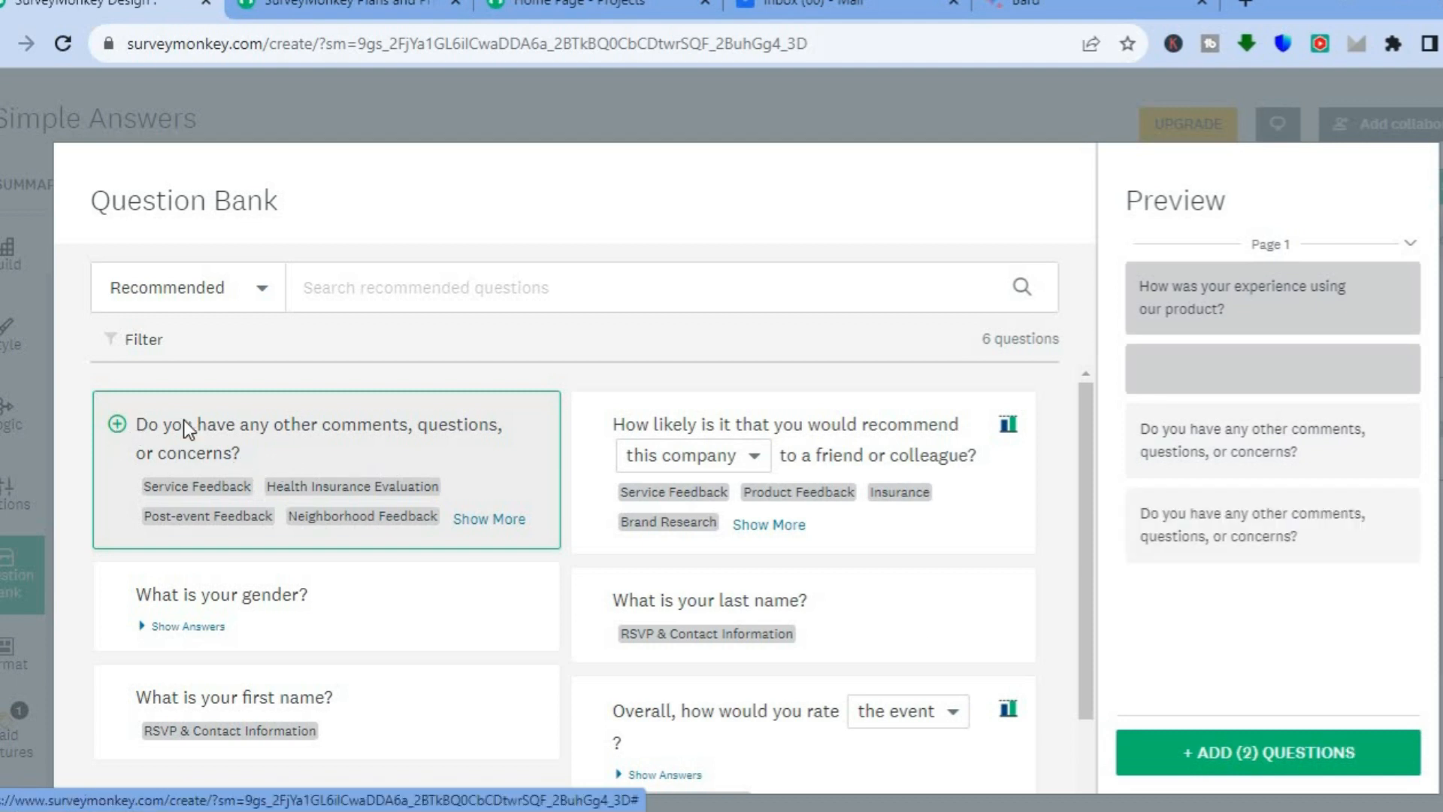
{"action": "left_click", "coordinate": [1267, 759]}
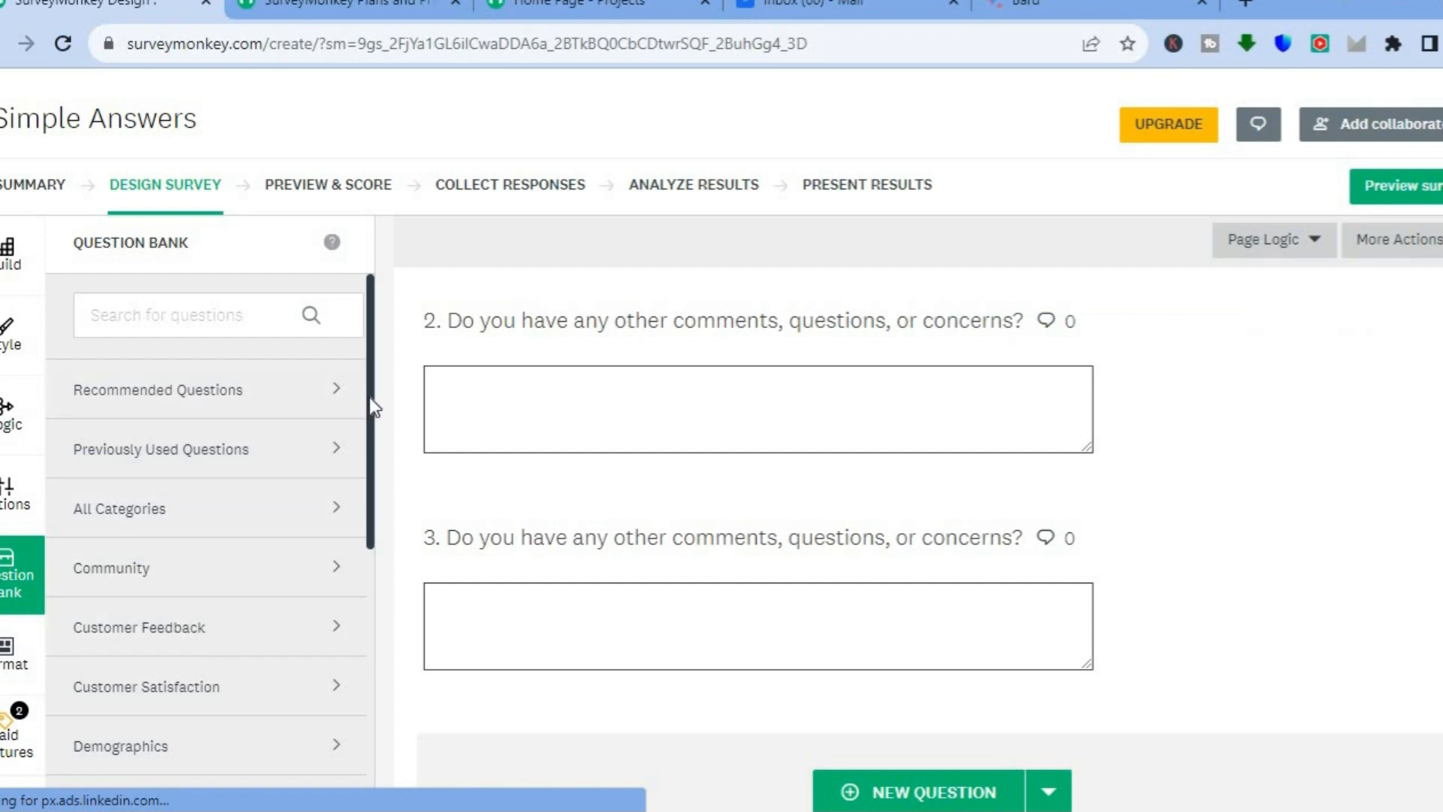
Review the question bank categories and added questions, and view question 2's edit settings without changing them
{"action": "left_click_drag", "start_coordinate": [370, 400], "coordinate": [365, 579]}
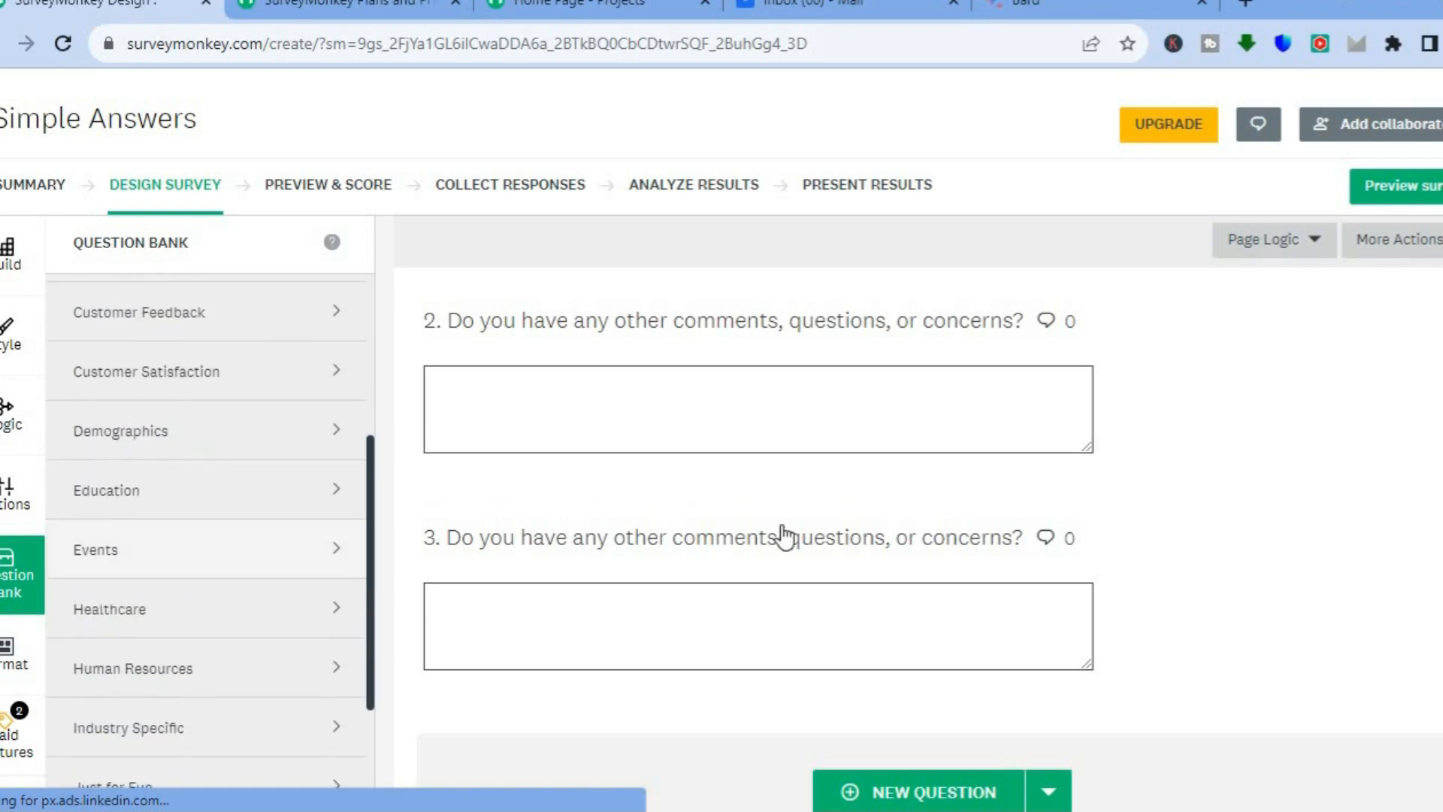
{"action": "scroll", "coordinate": [930, 526], "scroll_direction": "down", "scroll_amount": 5}
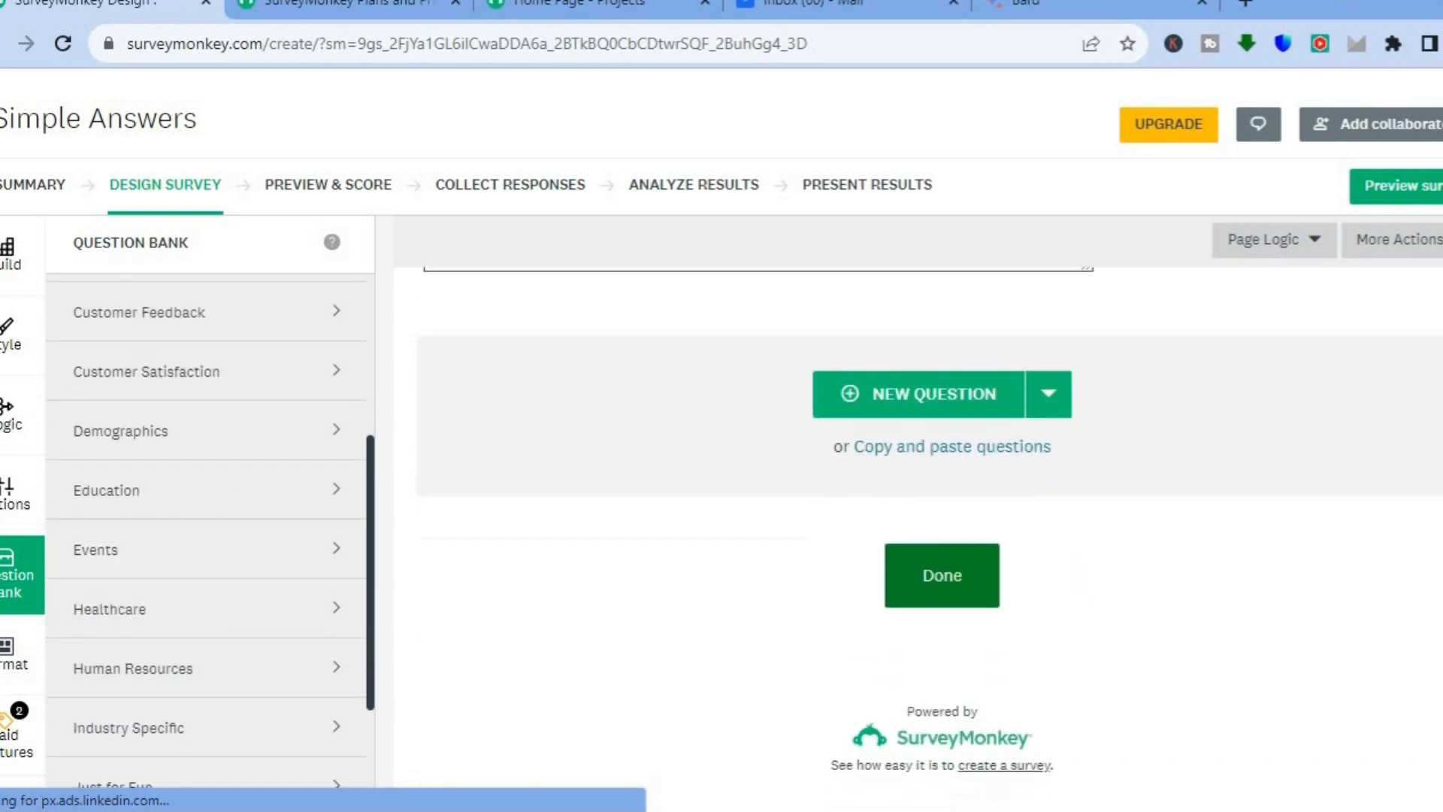
{"action": "scroll", "coordinate": [870, 445], "scroll_direction": "up", "scroll_amount": 6}
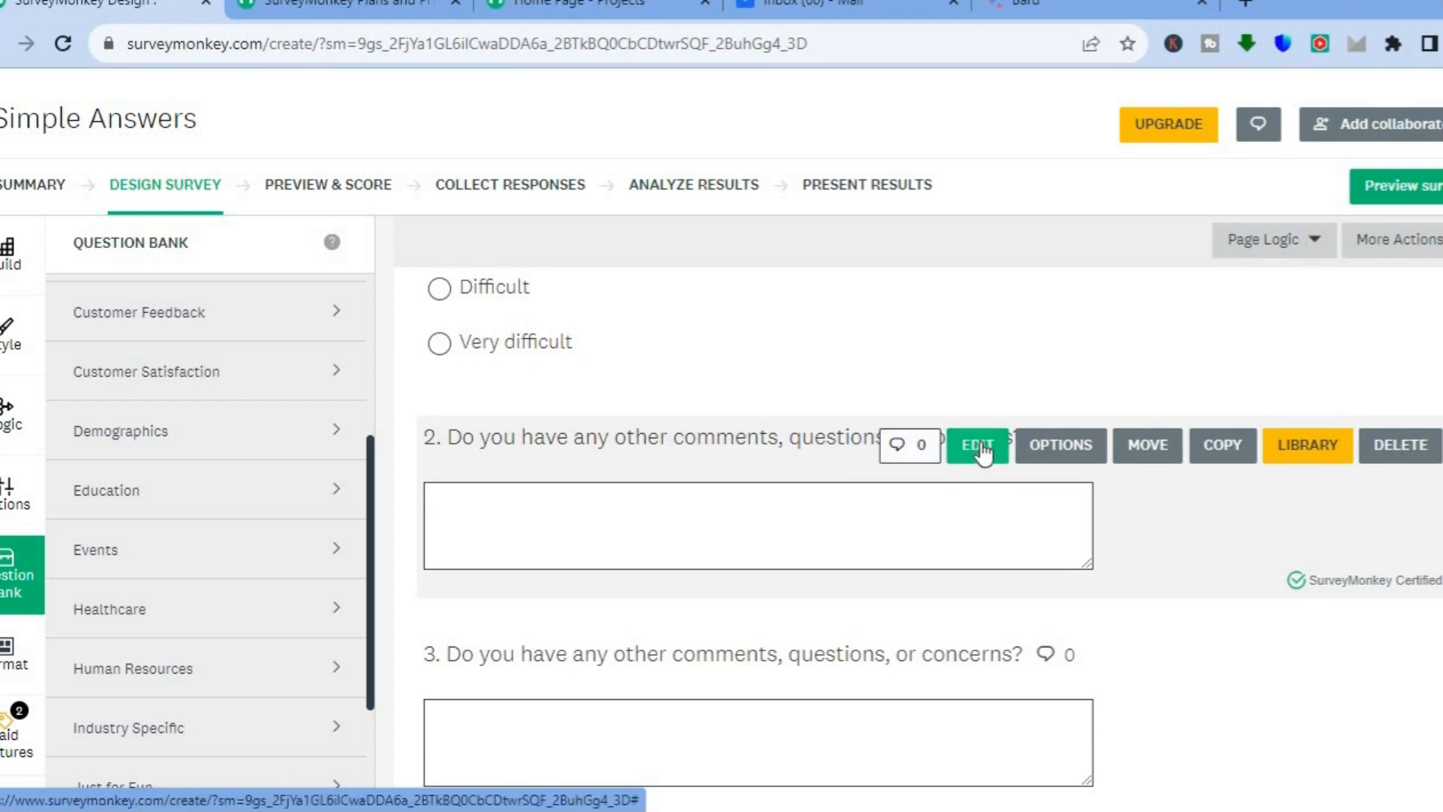
{"action": "left_click", "coordinate": [979, 448]}
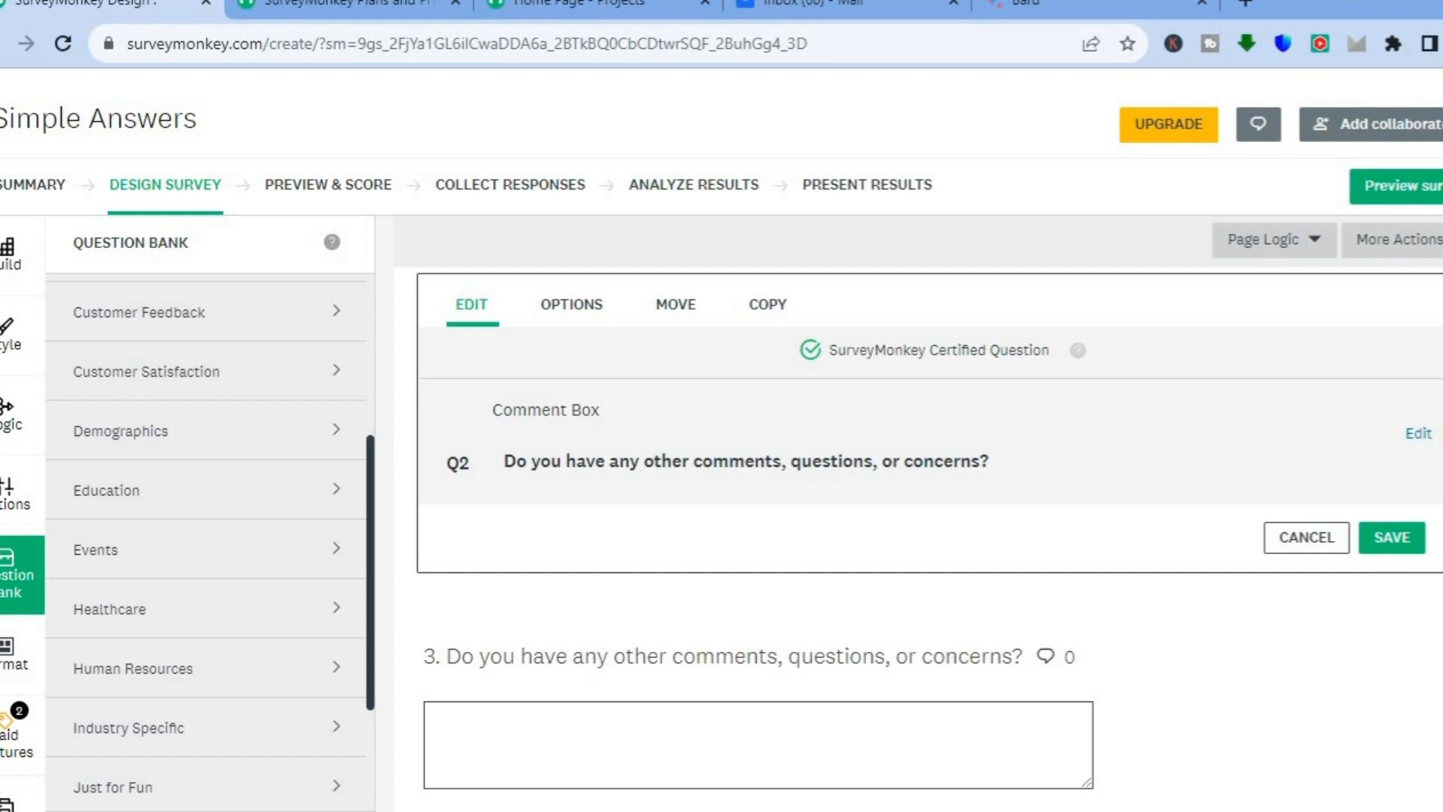
{"action": "scroll", "coordinate": [1073, 532], "scroll_direction": "up", "scroll_amount": 2}
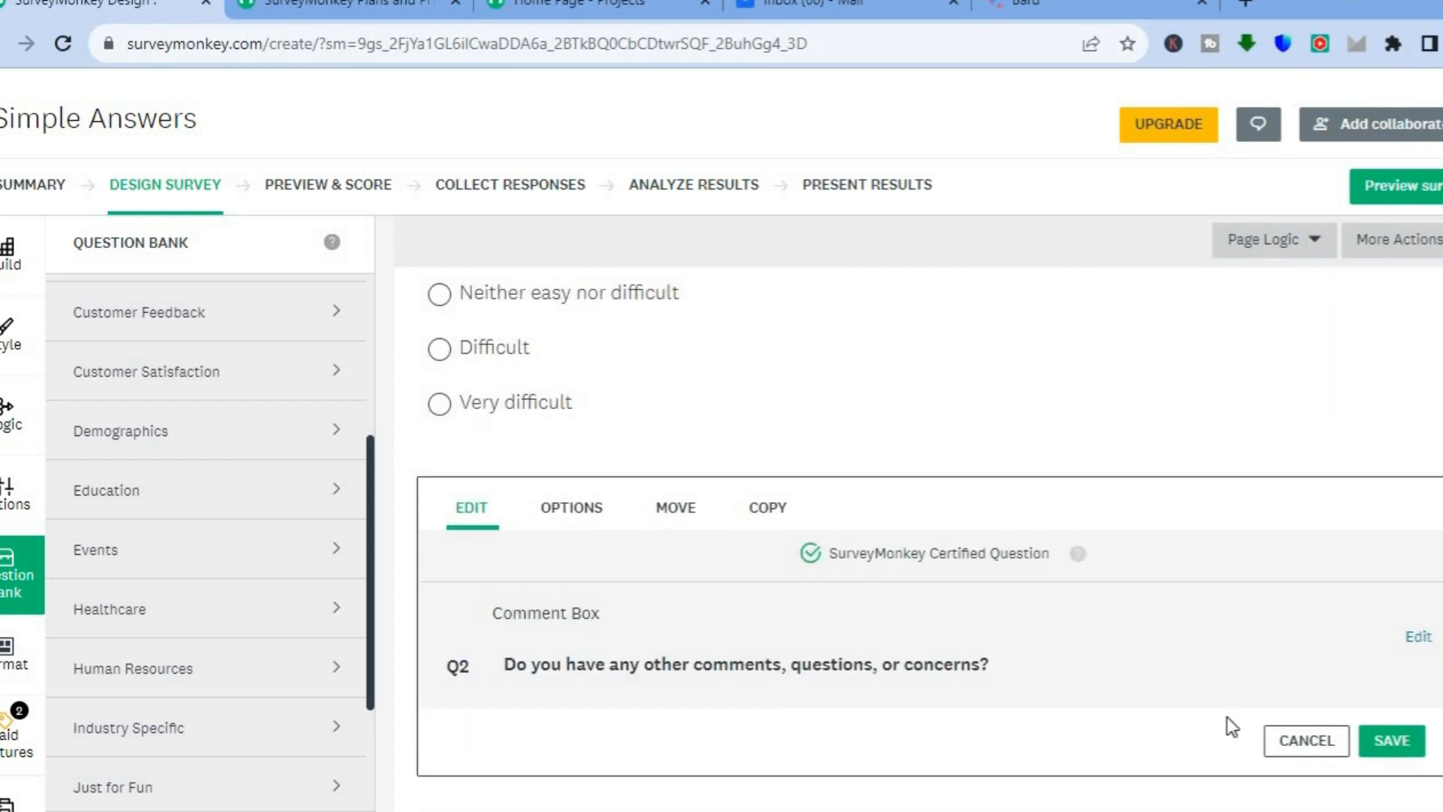
{"action": "left_click", "coordinate": [1287, 741]}
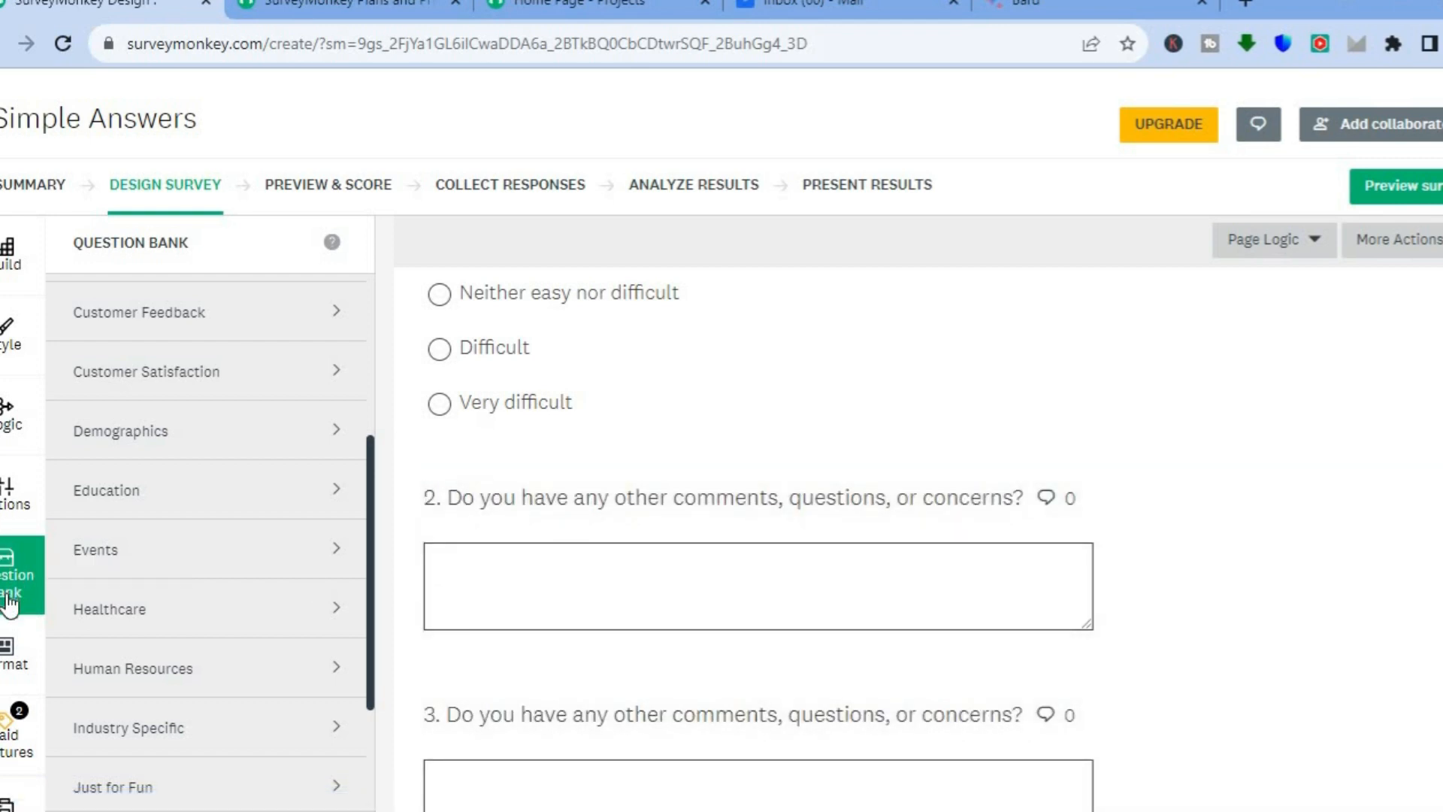
Apply the standard Dewdrop theme to the survey and check how the questions look
{"action": "left_click", "coordinate": [7, 354]}
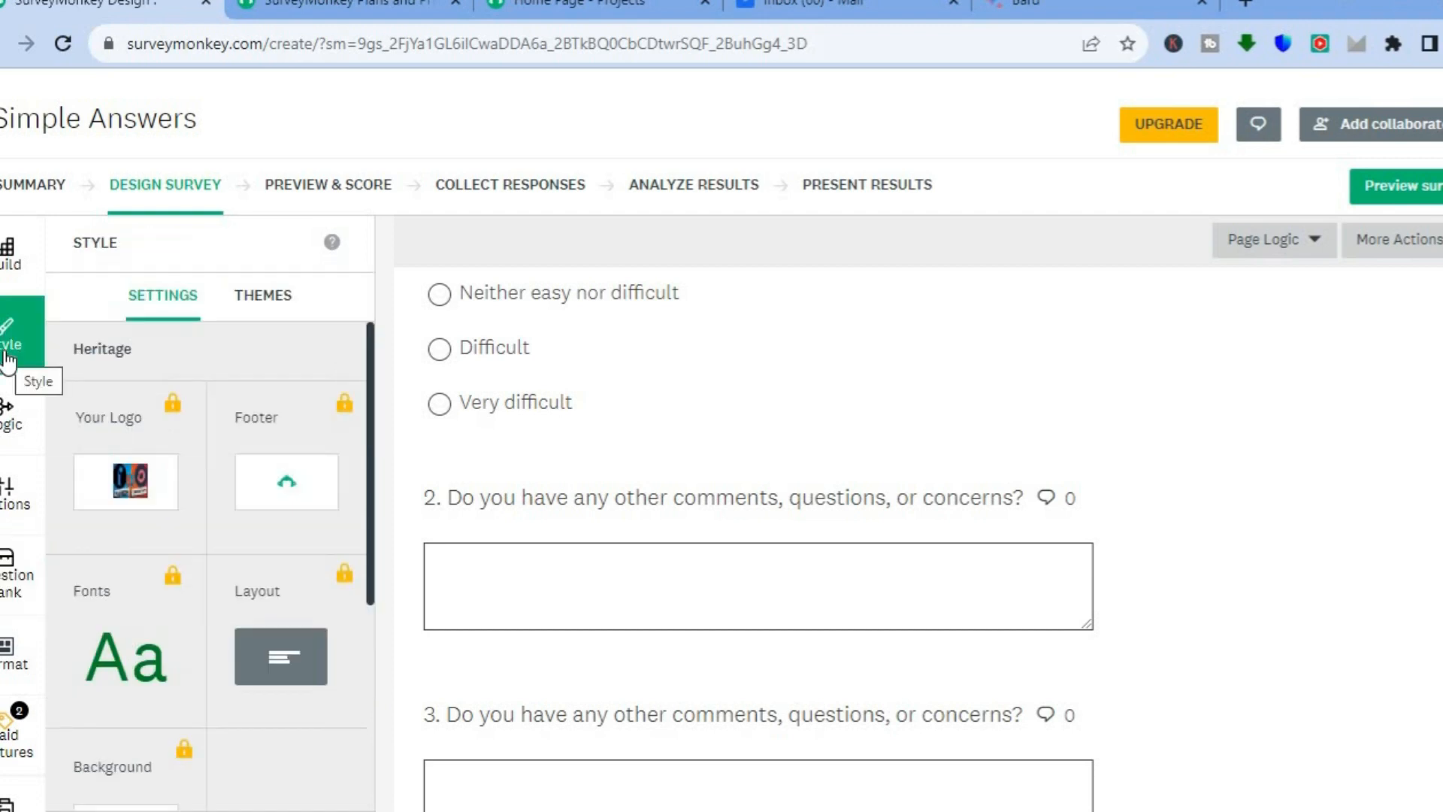
{"action": "left_click", "coordinate": [271, 301]}
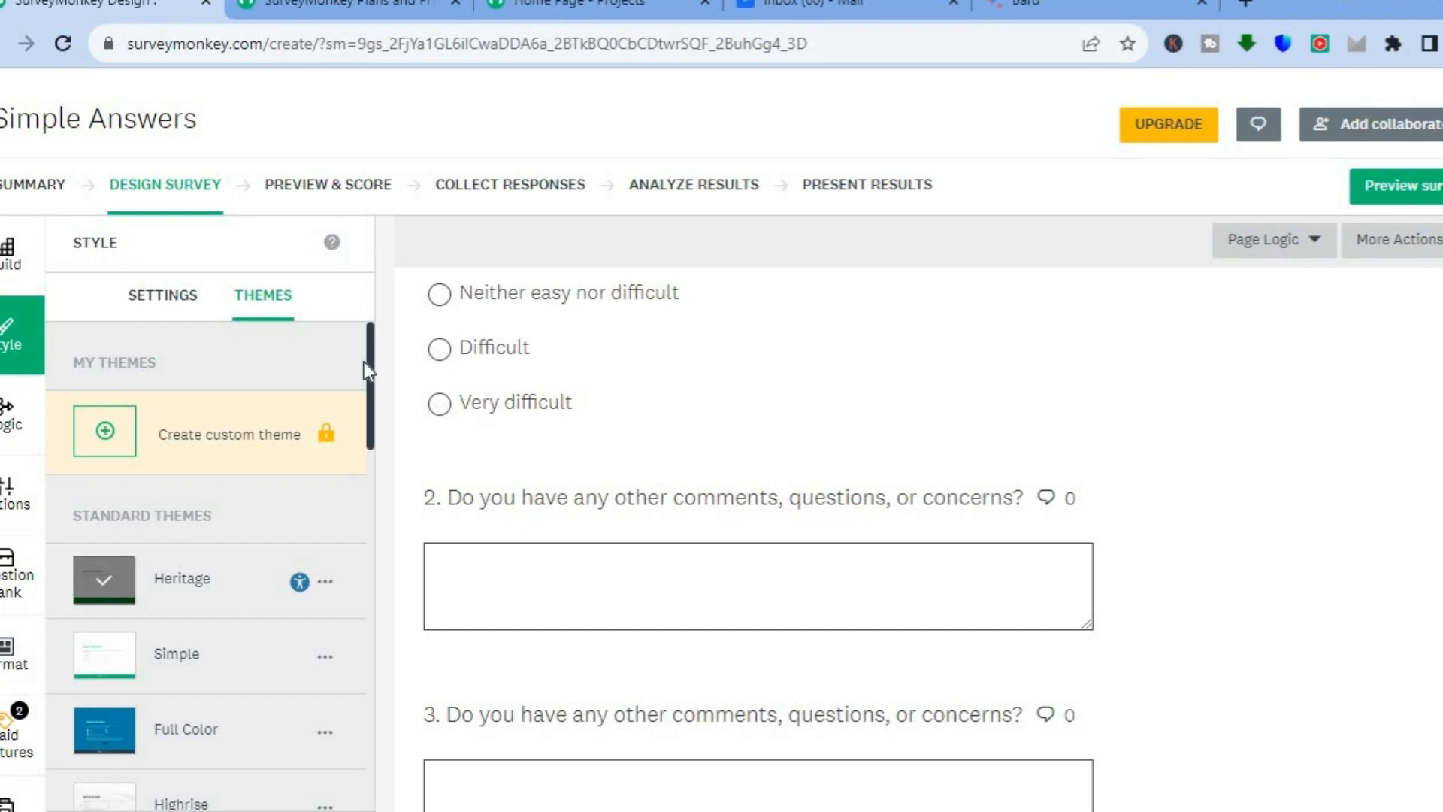
{"action": "left_click_drag", "start_coordinate": [370, 367], "coordinate": [370, 421]}
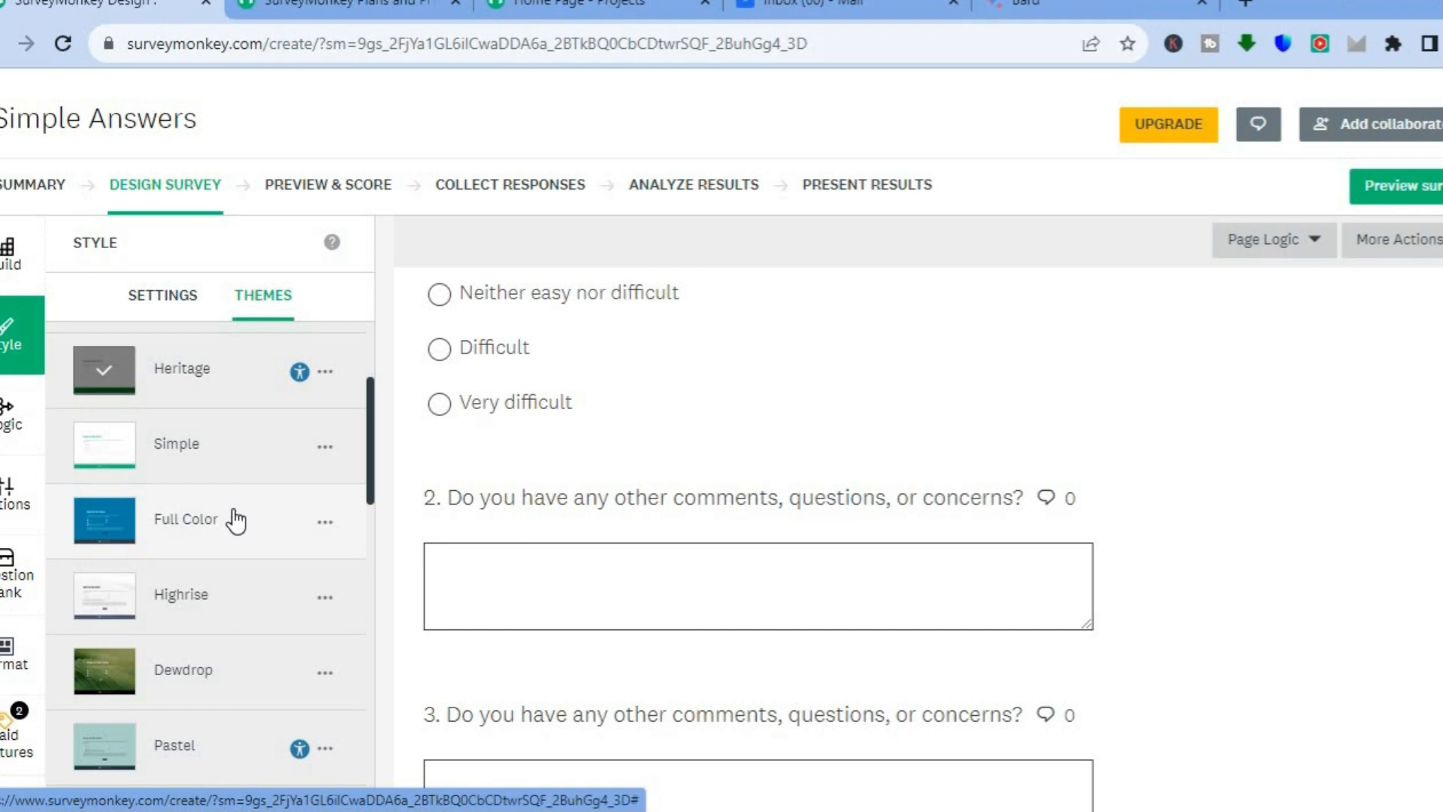
{"action": "left_click", "coordinate": [167, 665]}
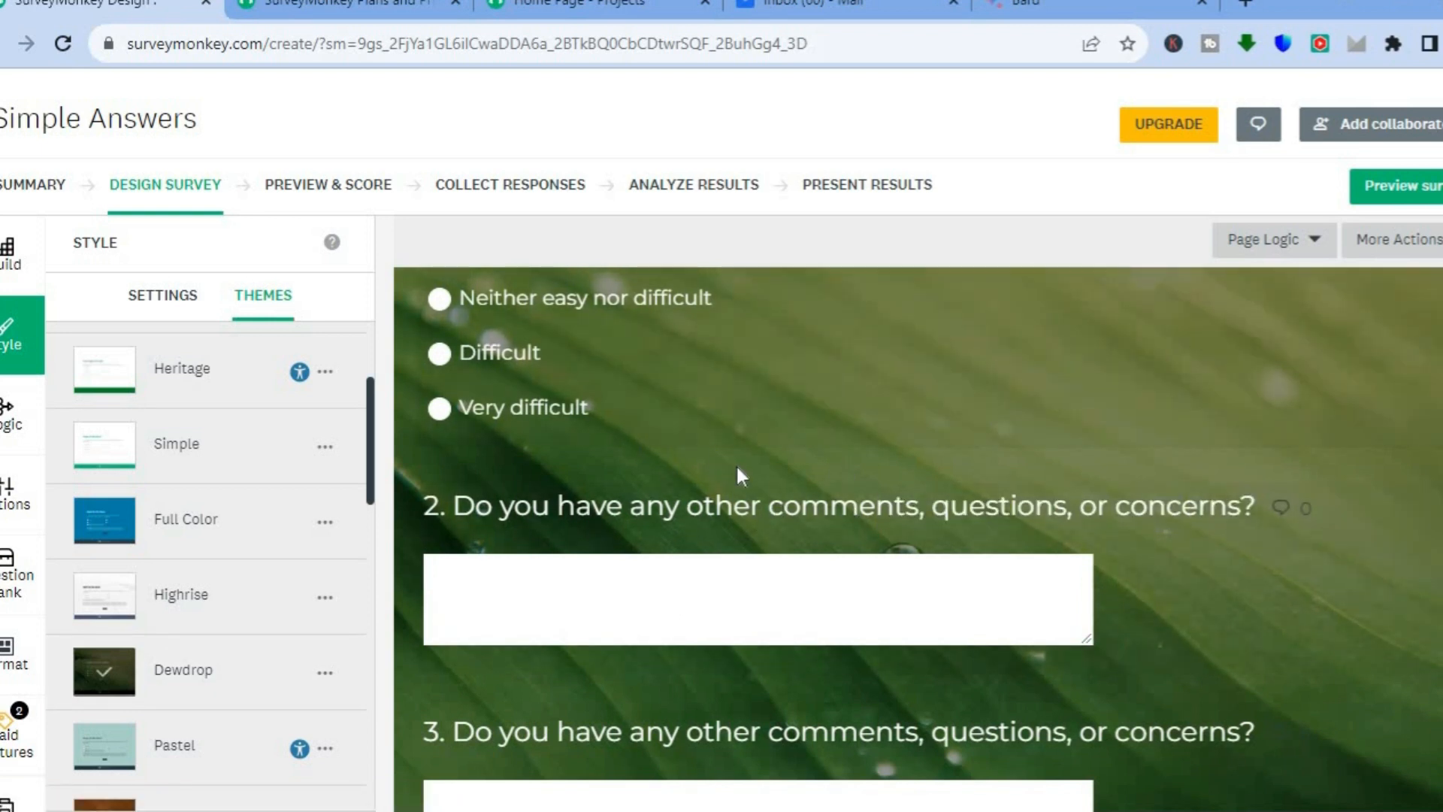
{"action": "scroll", "coordinate": [519, 464], "scroll_direction": "up", "scroll_amount": 5}
{"action": "scroll", "coordinate": [518, 464], "scroll_direction": "down", "scroll_amount": 7}
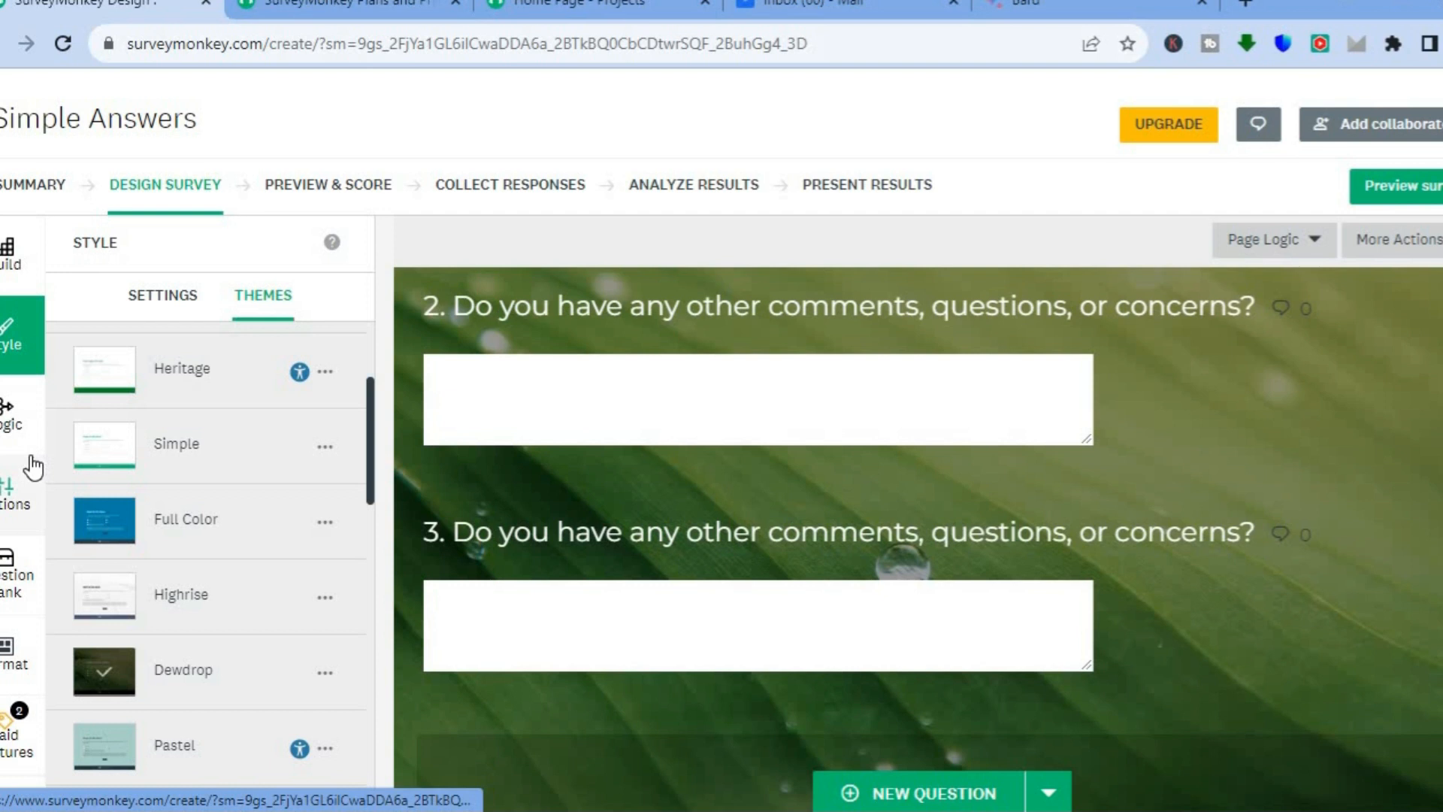
Examine the available question types, the logic features and the survey options, including the quiz mode settings
{"action": "left_click", "coordinate": [15, 272]}
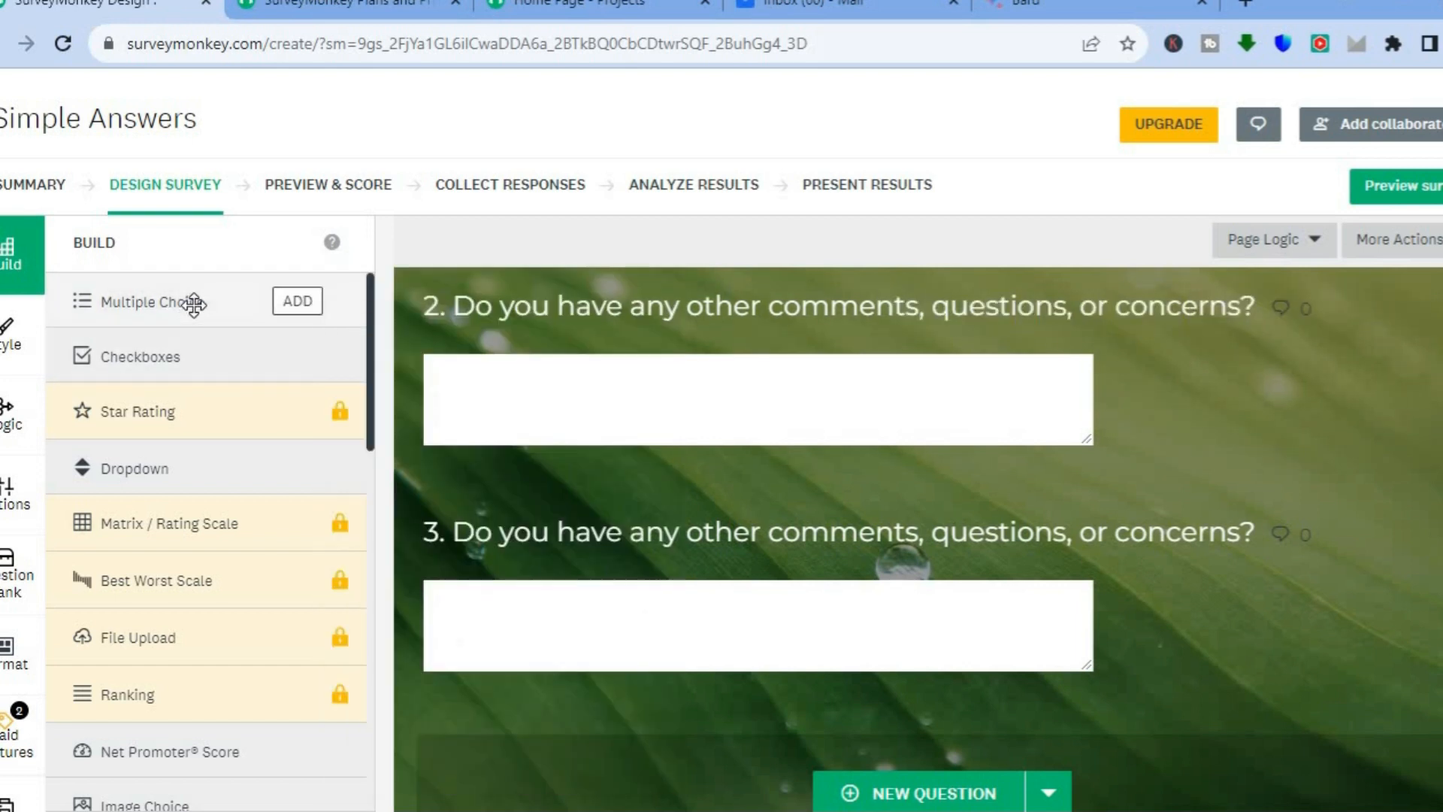
{"action": "mouse_move", "coordinate": [187, 303]}
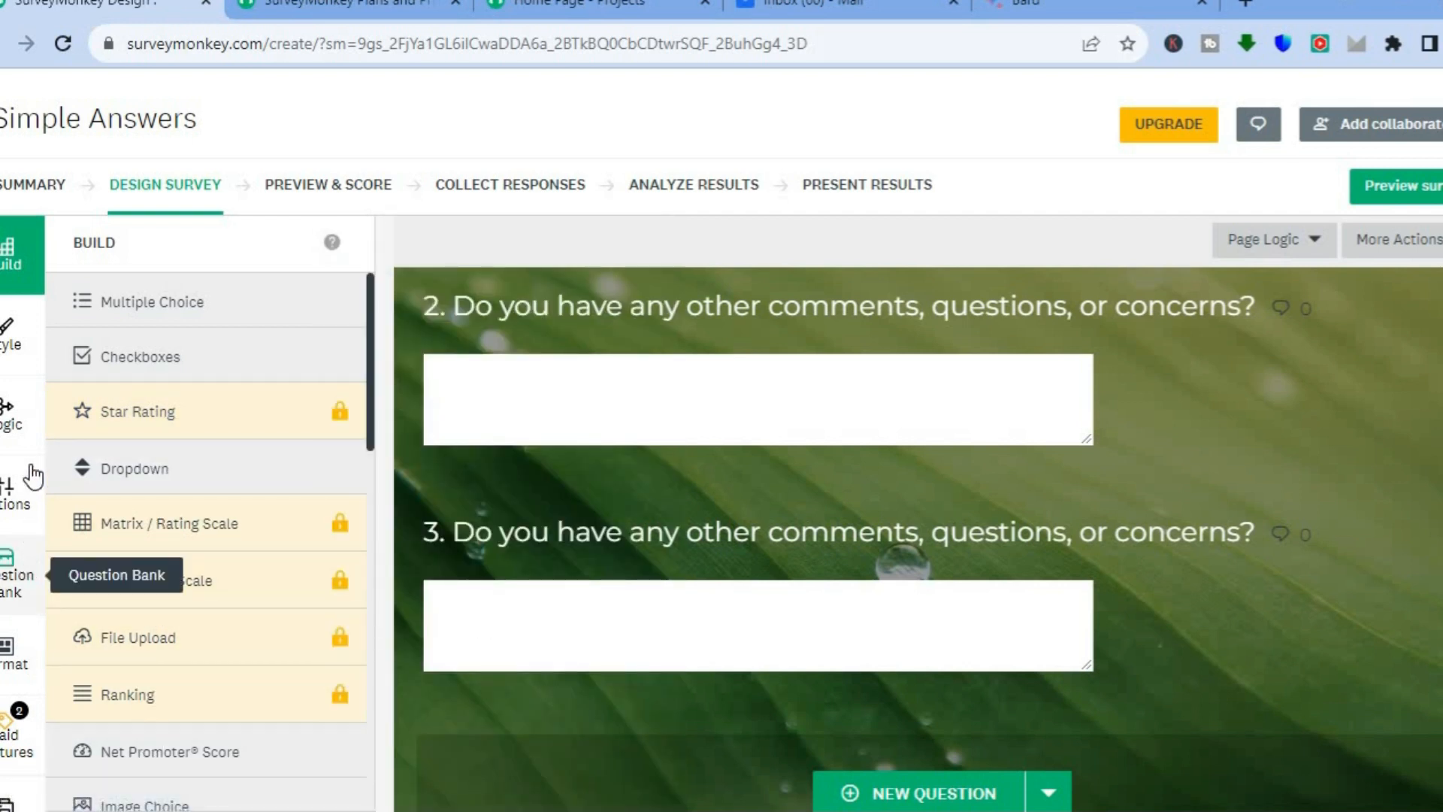
{"action": "left_click", "coordinate": [22, 424]}
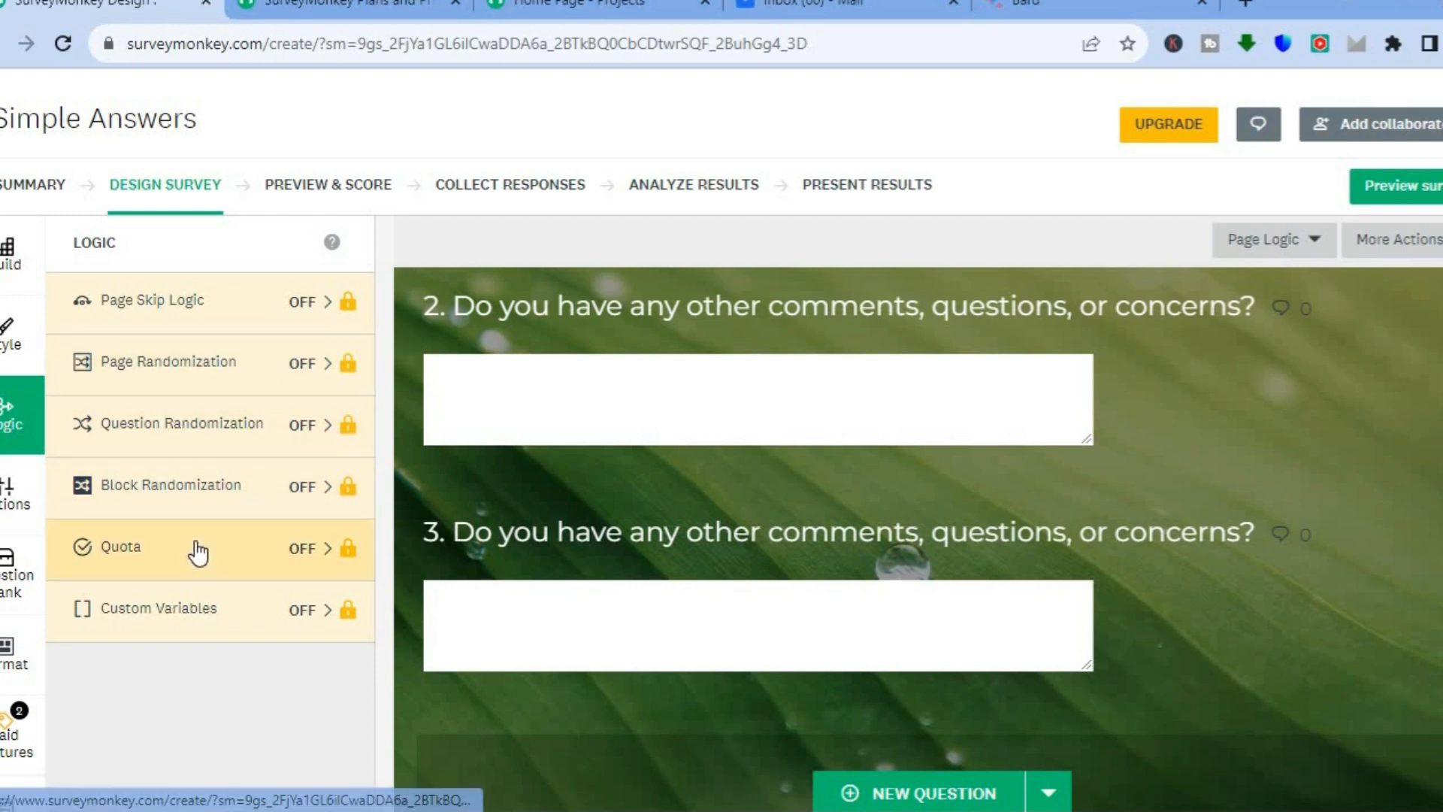
{"action": "left_click", "coordinate": [16, 500]}
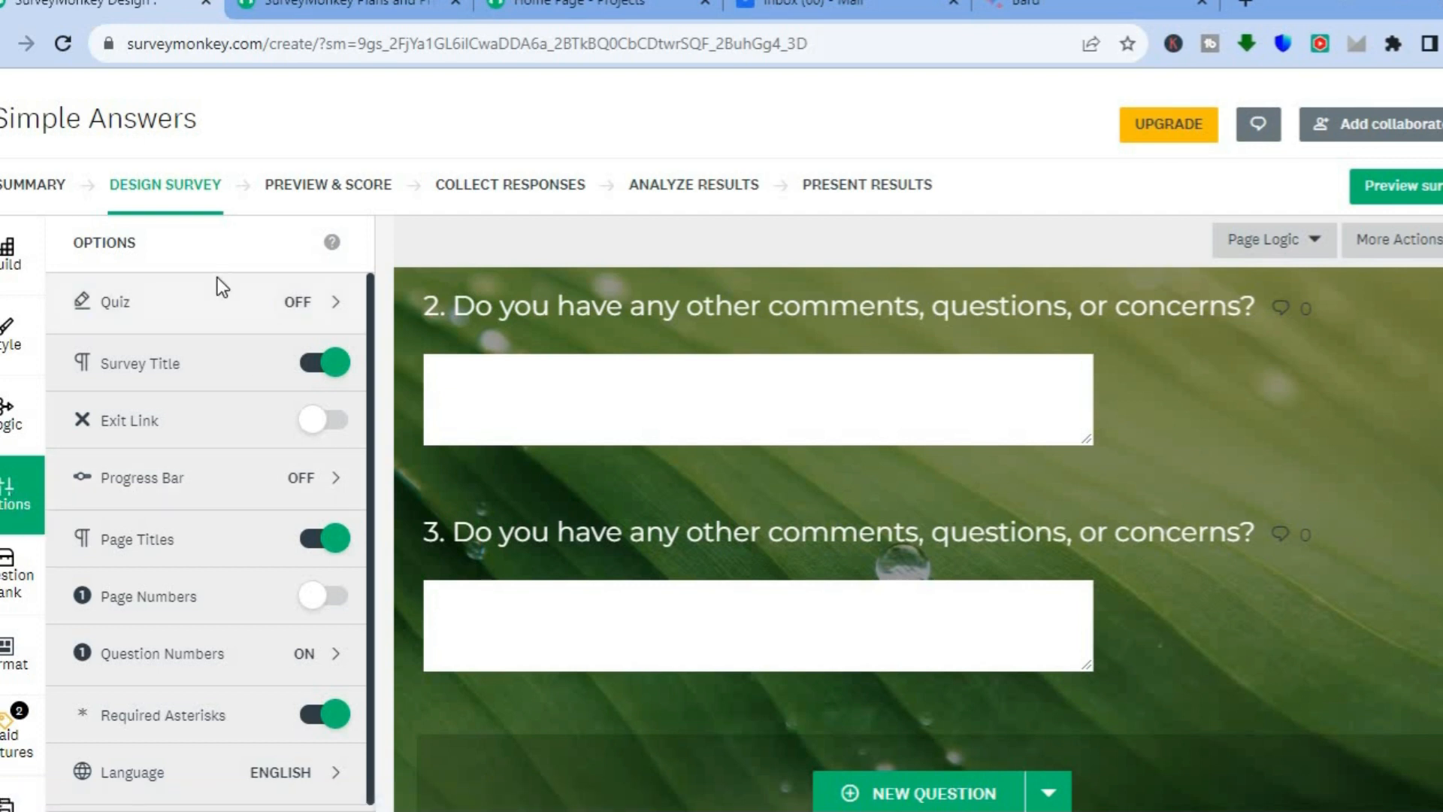
{"action": "left_click", "coordinate": [292, 306]}
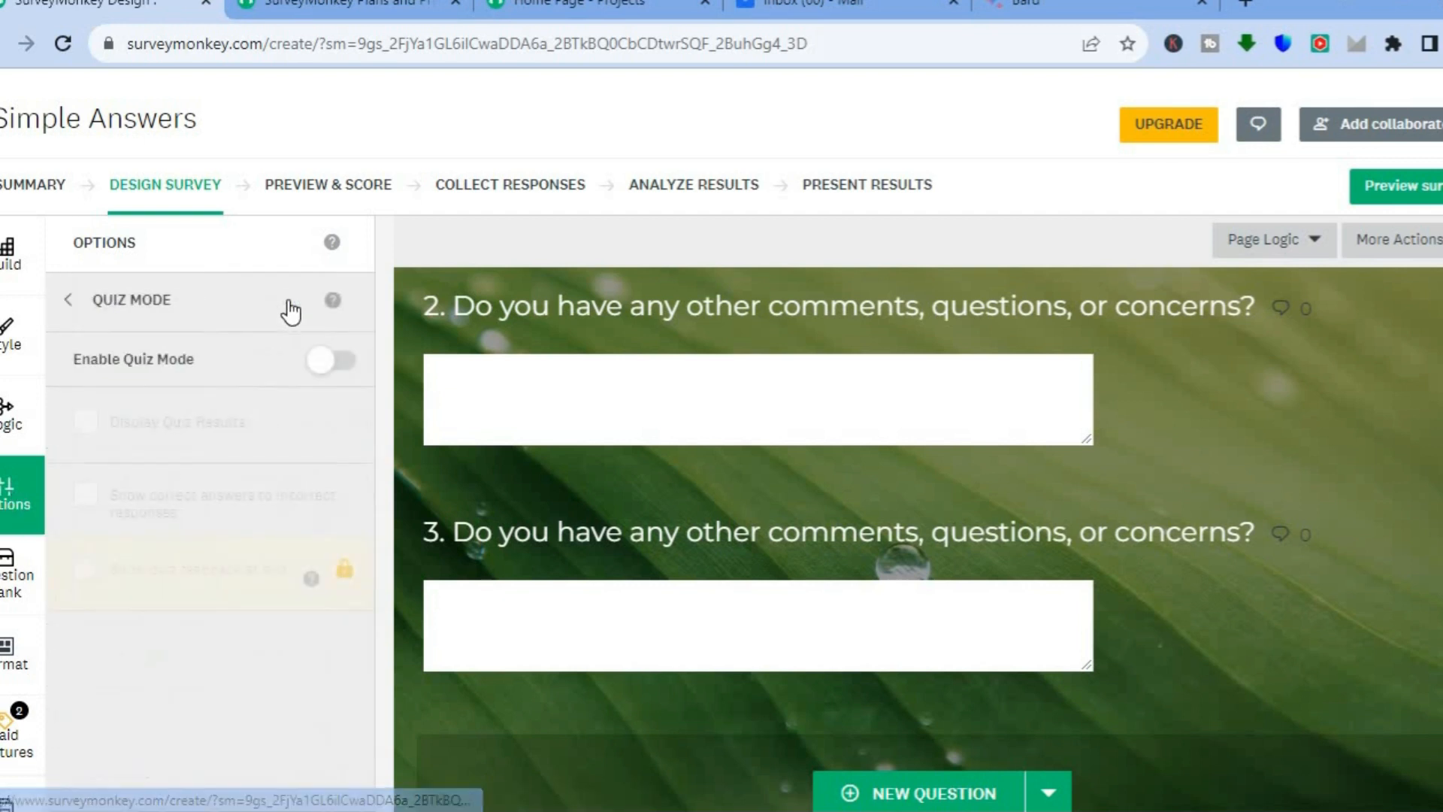
{"action": "left_click", "coordinate": [78, 301]}
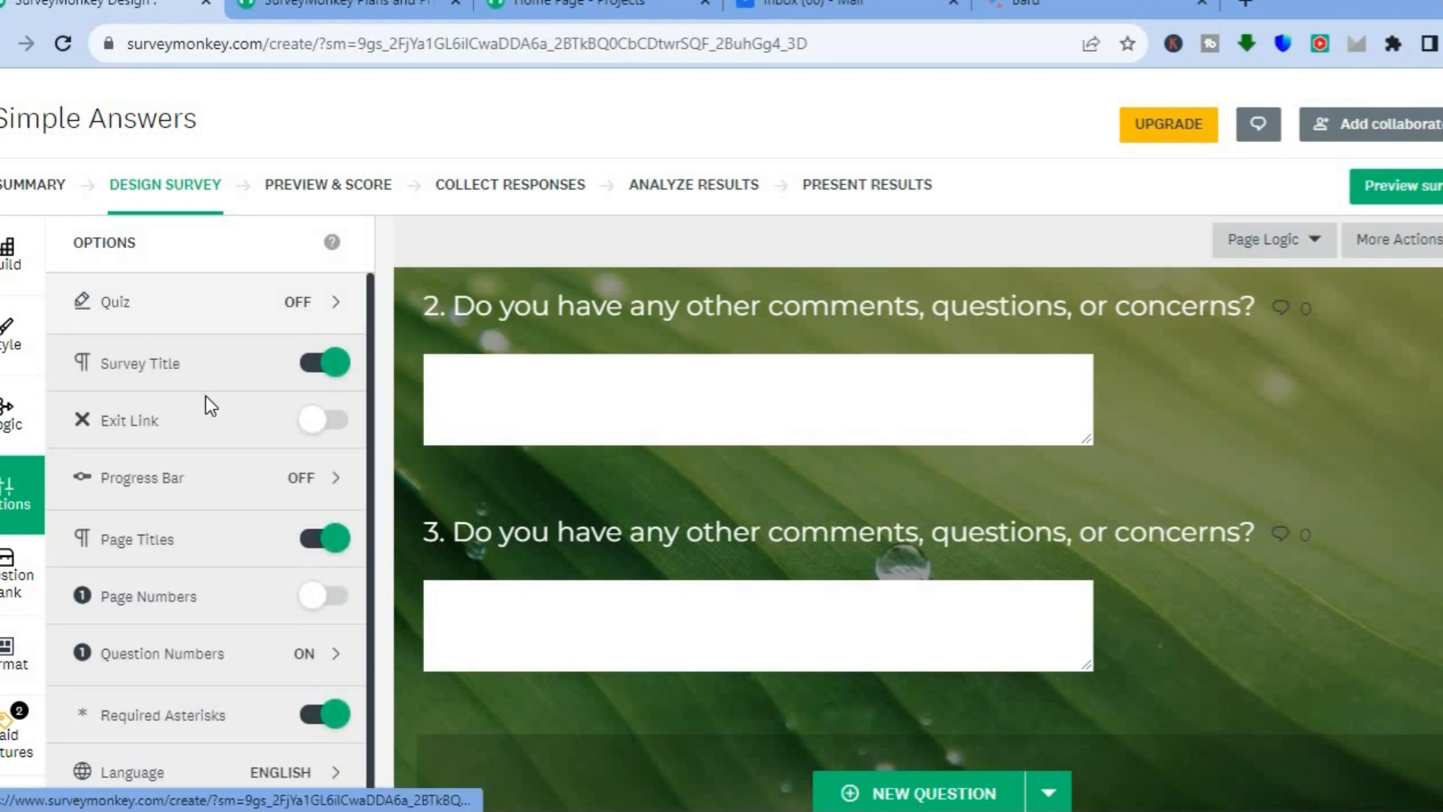
{"action": "mouse_move", "coordinate": [605, 442]}
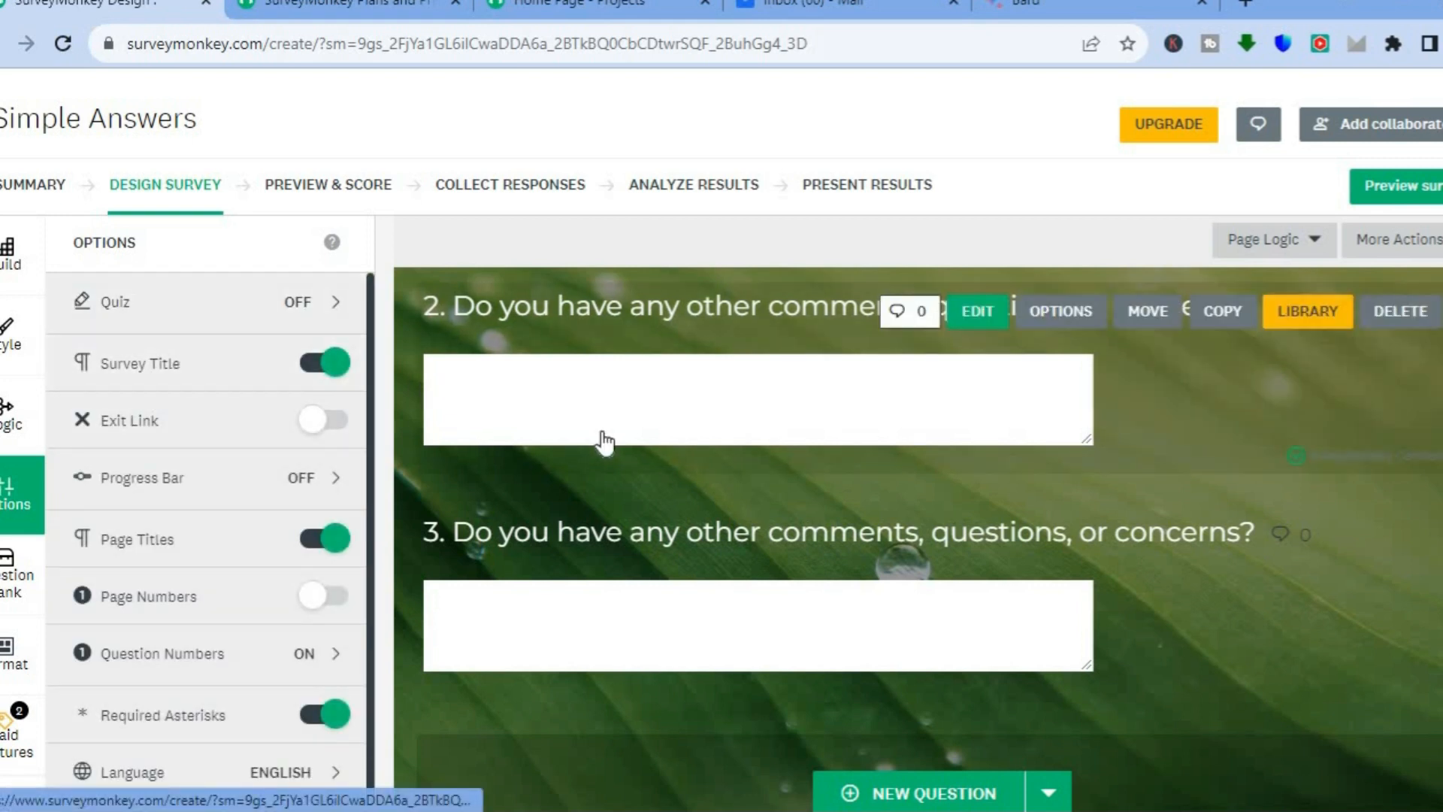
{"action": "scroll", "coordinate": [428, 421], "scroll_direction": "down", "scroll_amount": 3}
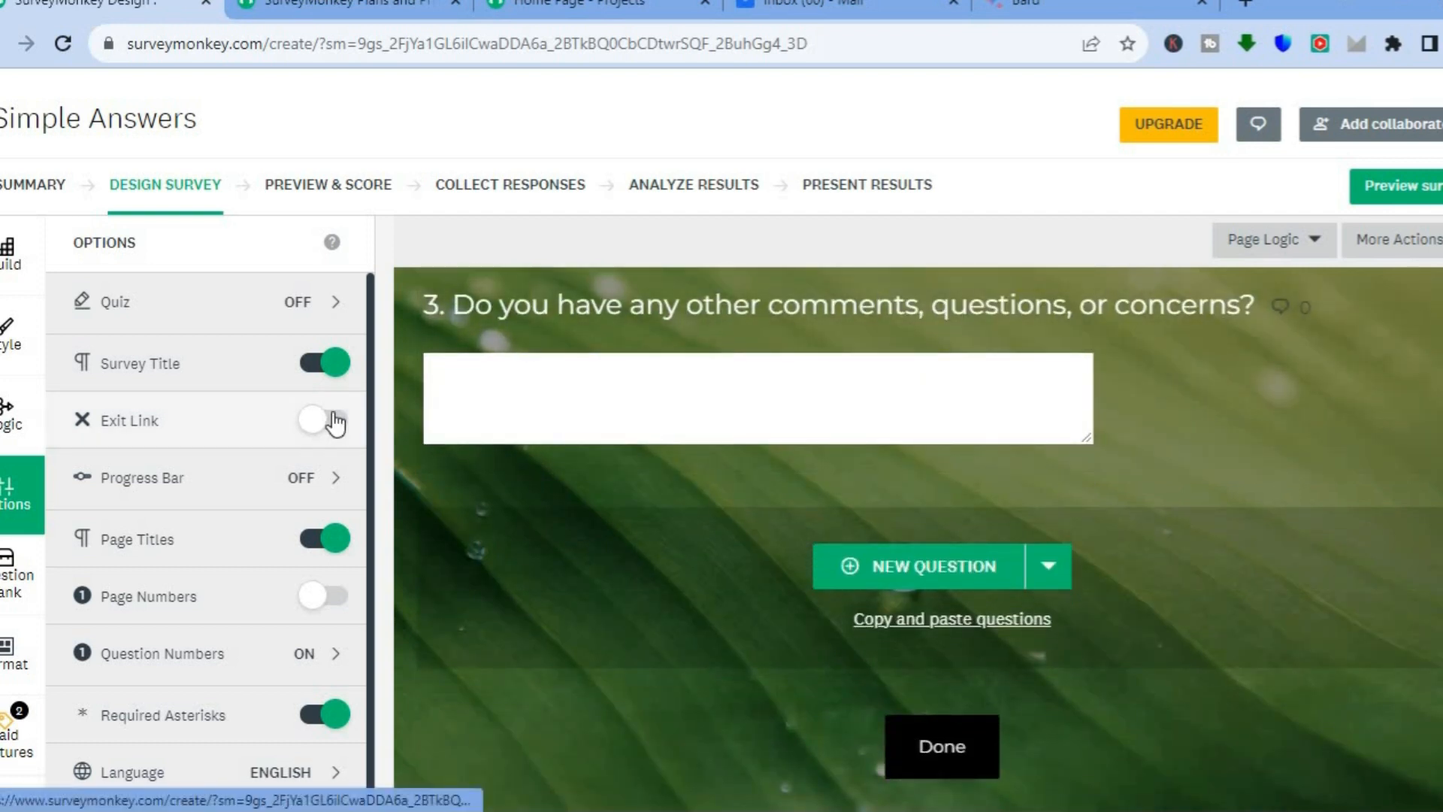
Turn on the survey's exit link and show a progress bar at the bottom of the page with pages and percentage completed
{"action": "left_click", "coordinate": [335, 422]}
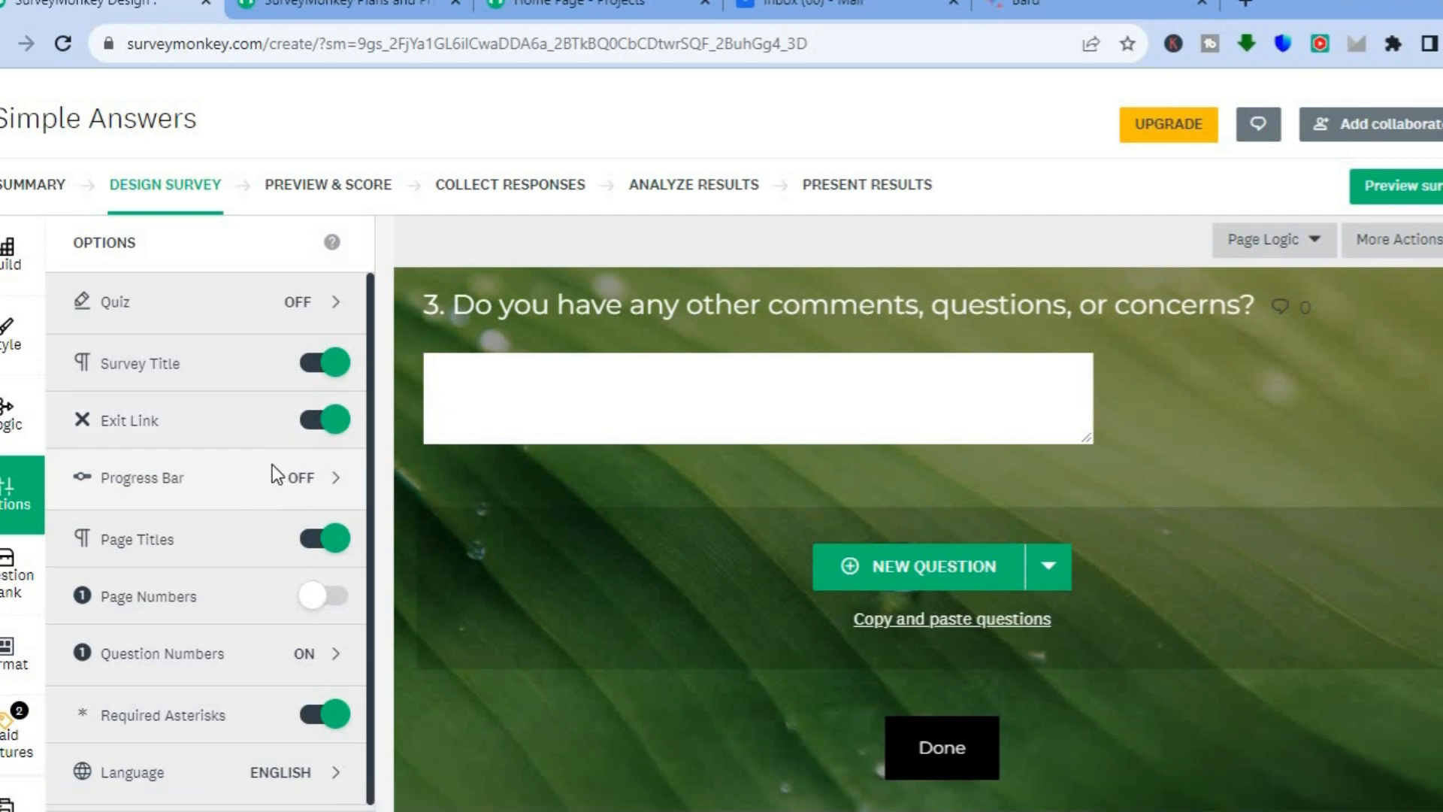
{"action": "left_click", "coordinate": [311, 477]}
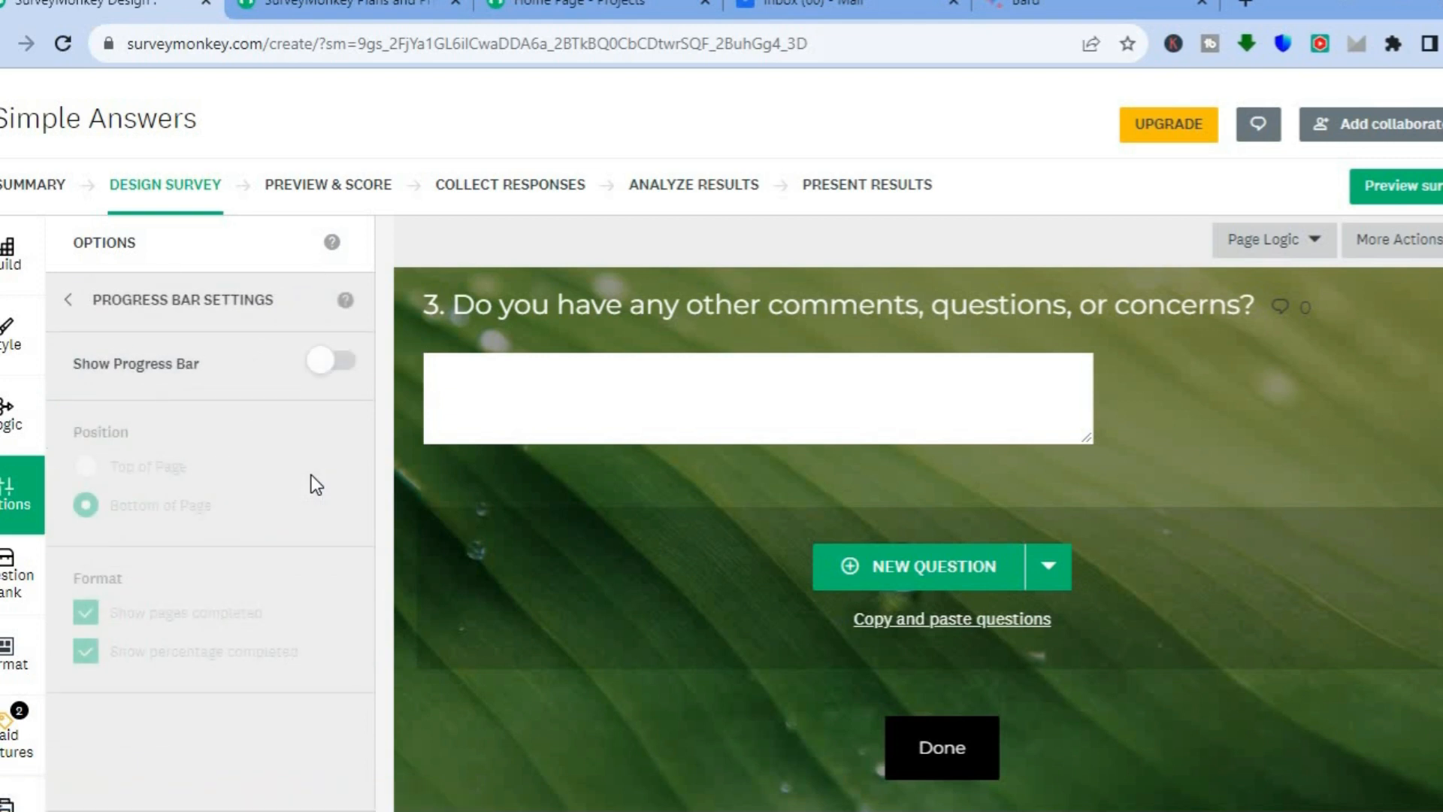
{"action": "left_click", "coordinate": [334, 361]}
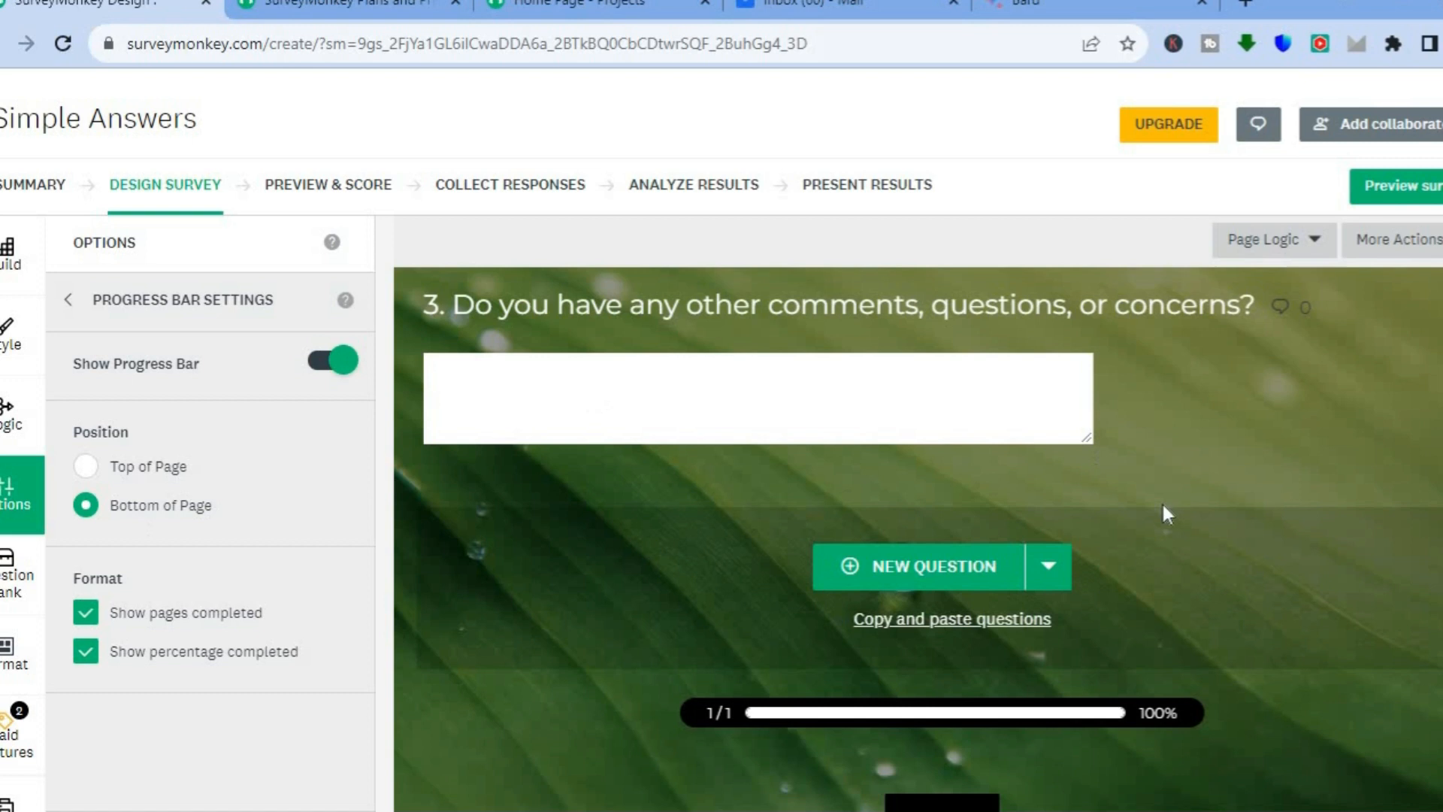
{"action": "scroll", "coordinate": [1112, 553], "scroll_direction": "down", "scroll_amount": 8}
{"action": "scroll", "coordinate": [1113, 552], "scroll_direction": "up", "scroll_amount": 5}
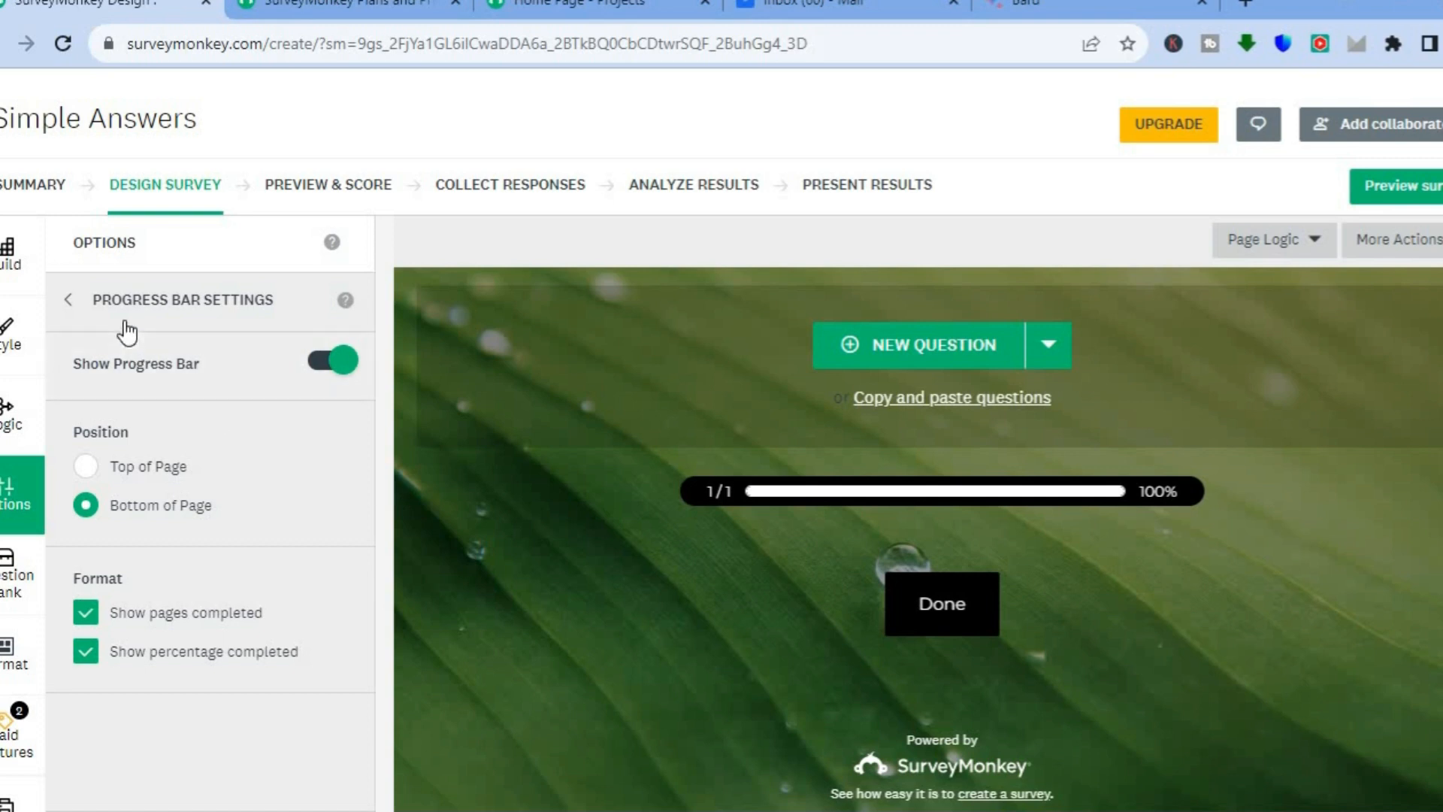
{"action": "left_click", "coordinate": [78, 303]}
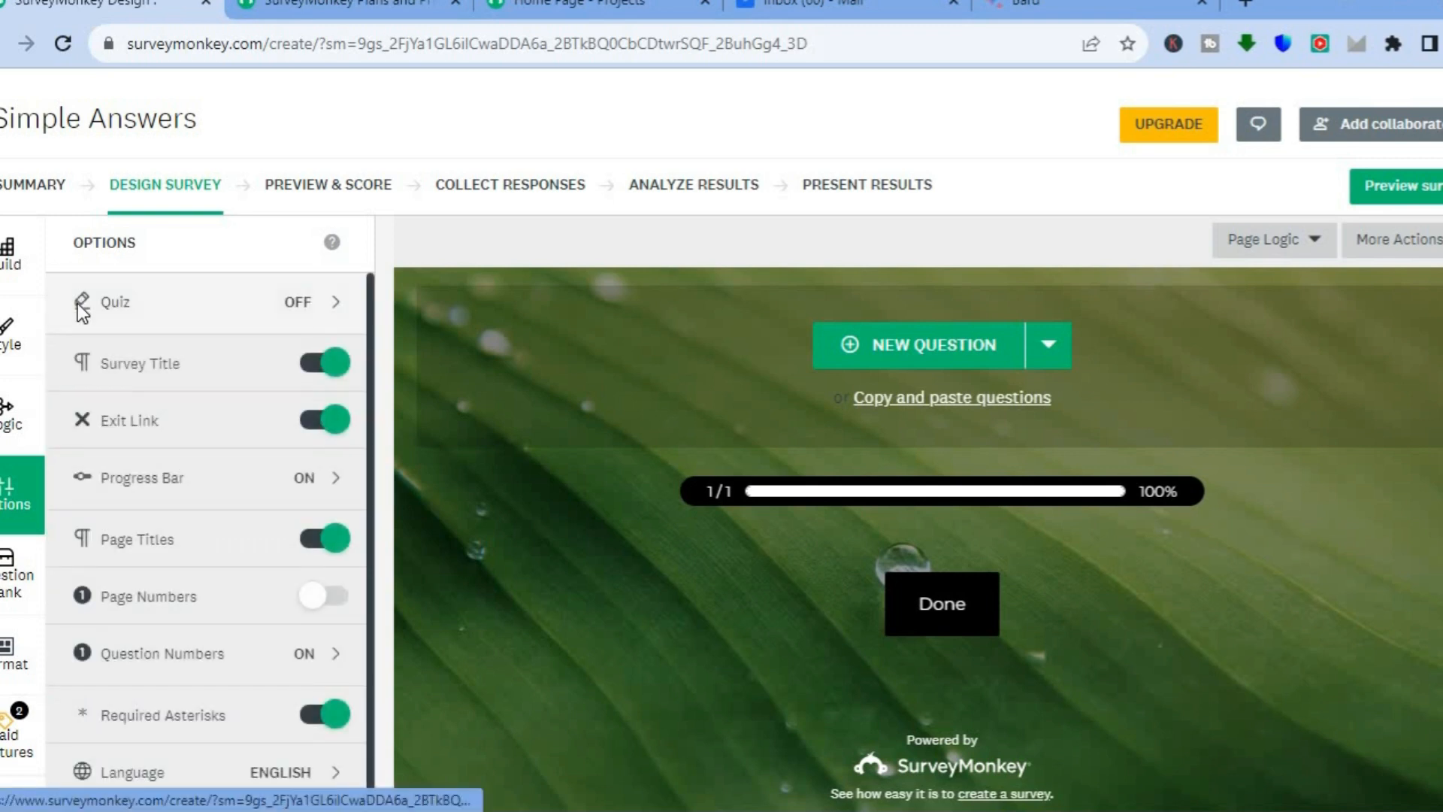
{"action": "left_click_drag", "start_coordinate": [371, 413], "coordinate": [368, 493]}
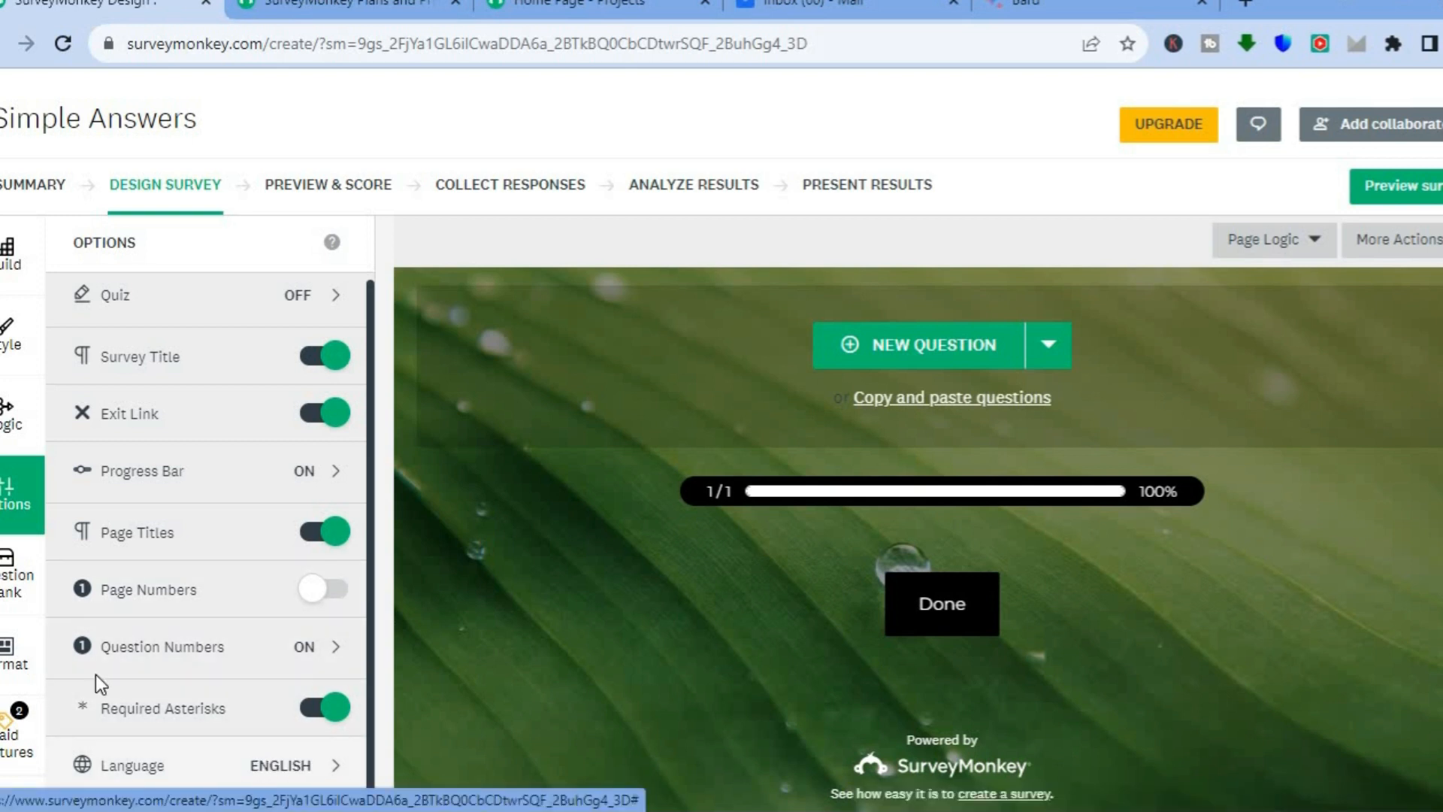
Try the One Question at a Time survey format and switch back to the Classic format
{"action": "left_click", "coordinate": [20, 596]}
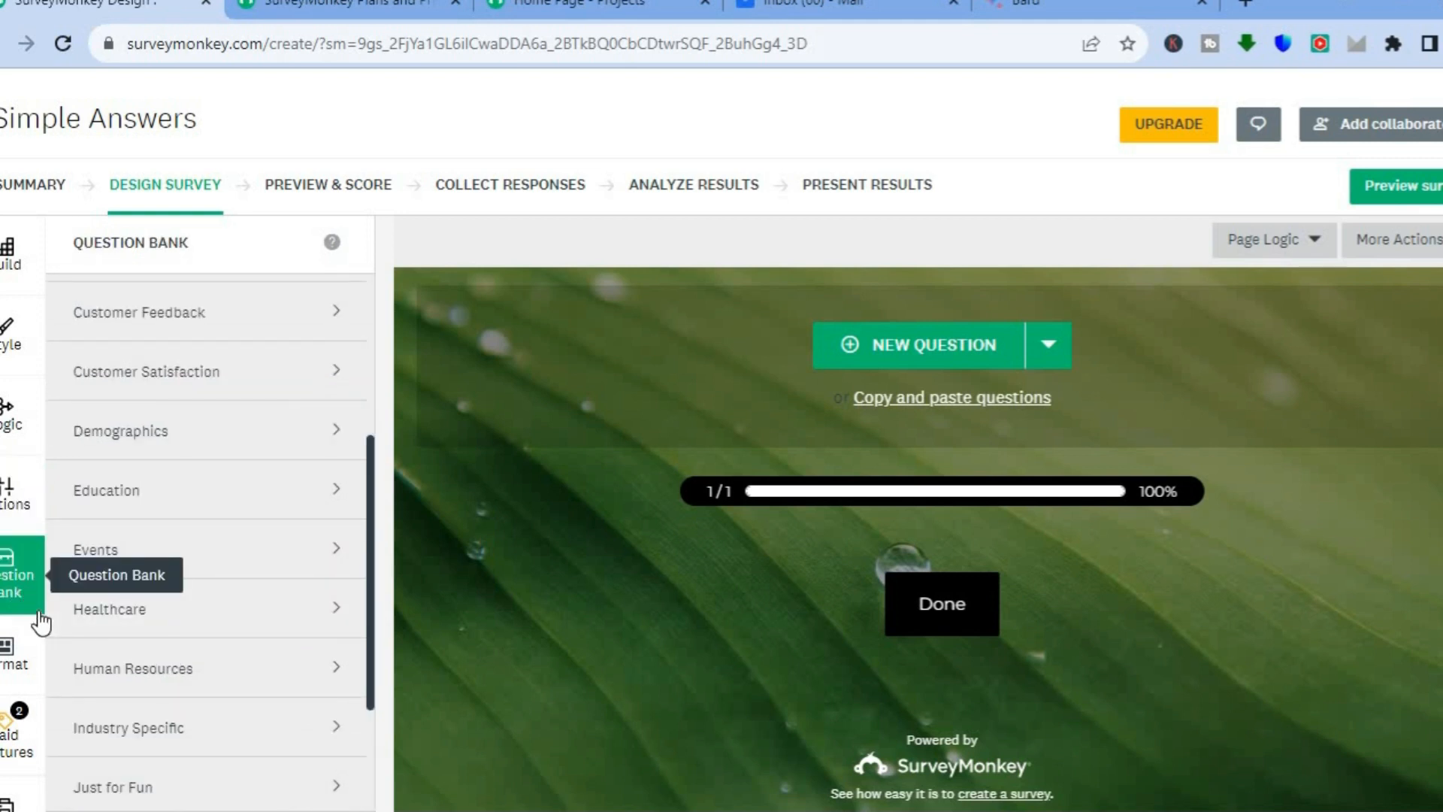
{"action": "left_click", "coordinate": [28, 665]}
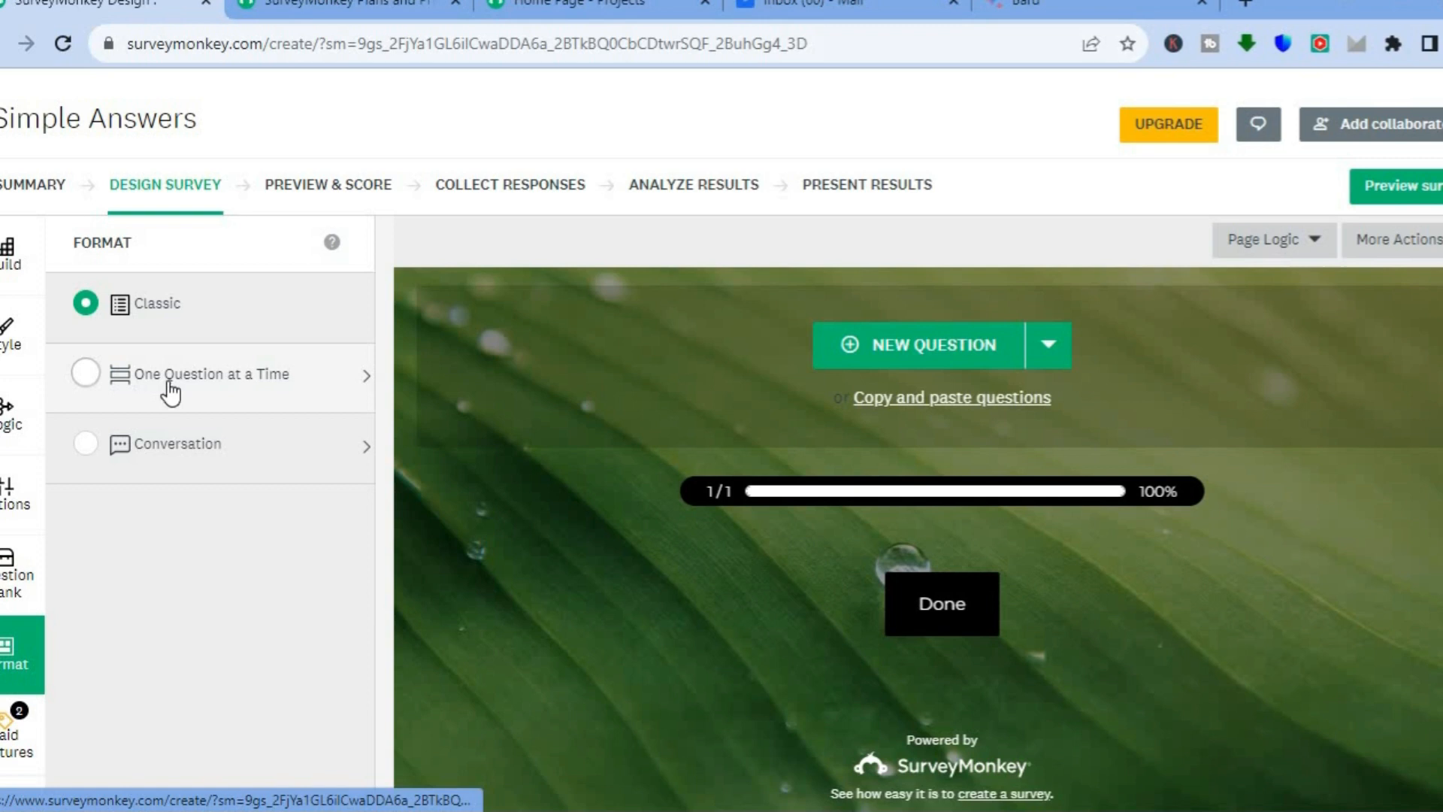
{"action": "left_click", "coordinate": [96, 373]}
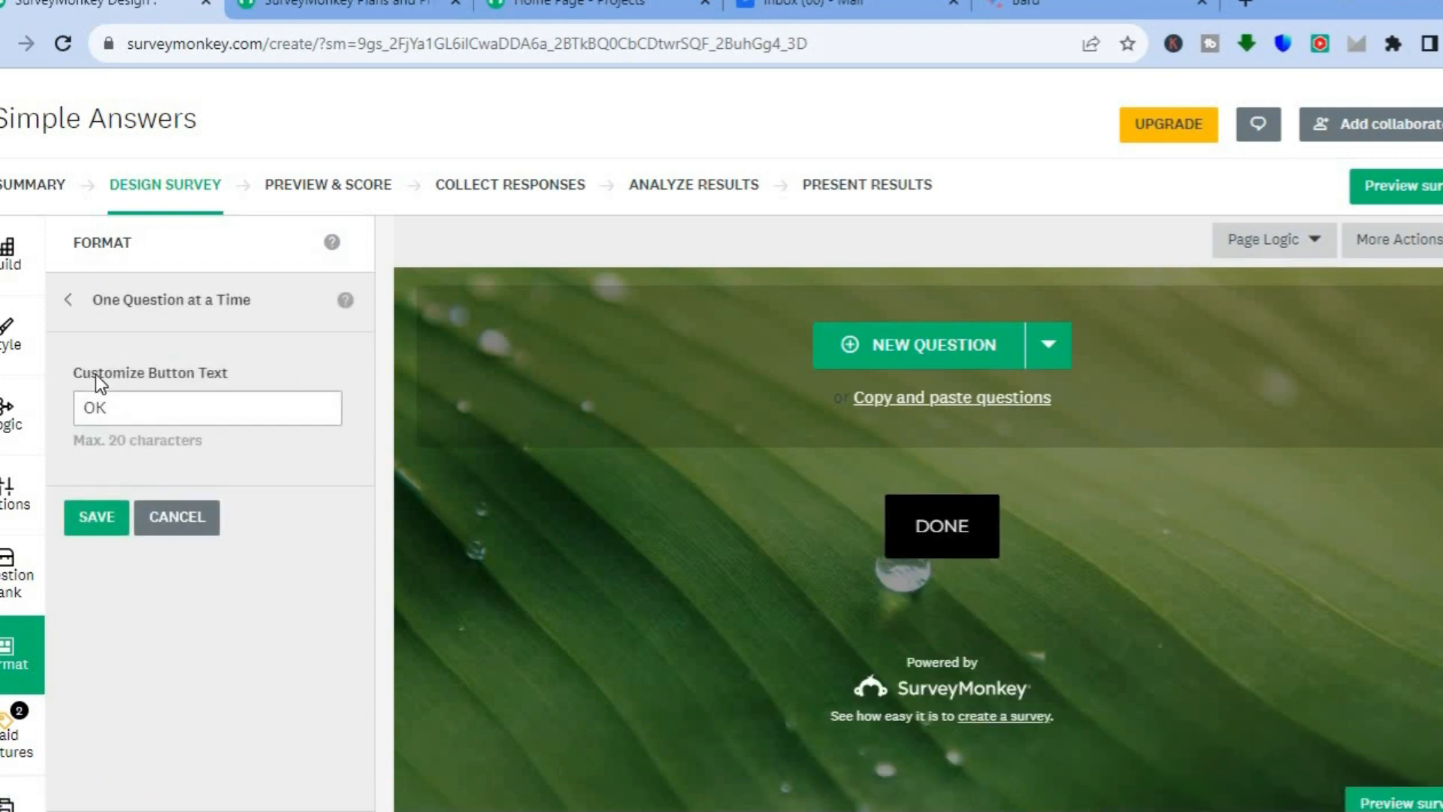
{"action": "left_click", "coordinate": [72, 295]}
{"action": "left_click", "coordinate": [87, 303]}
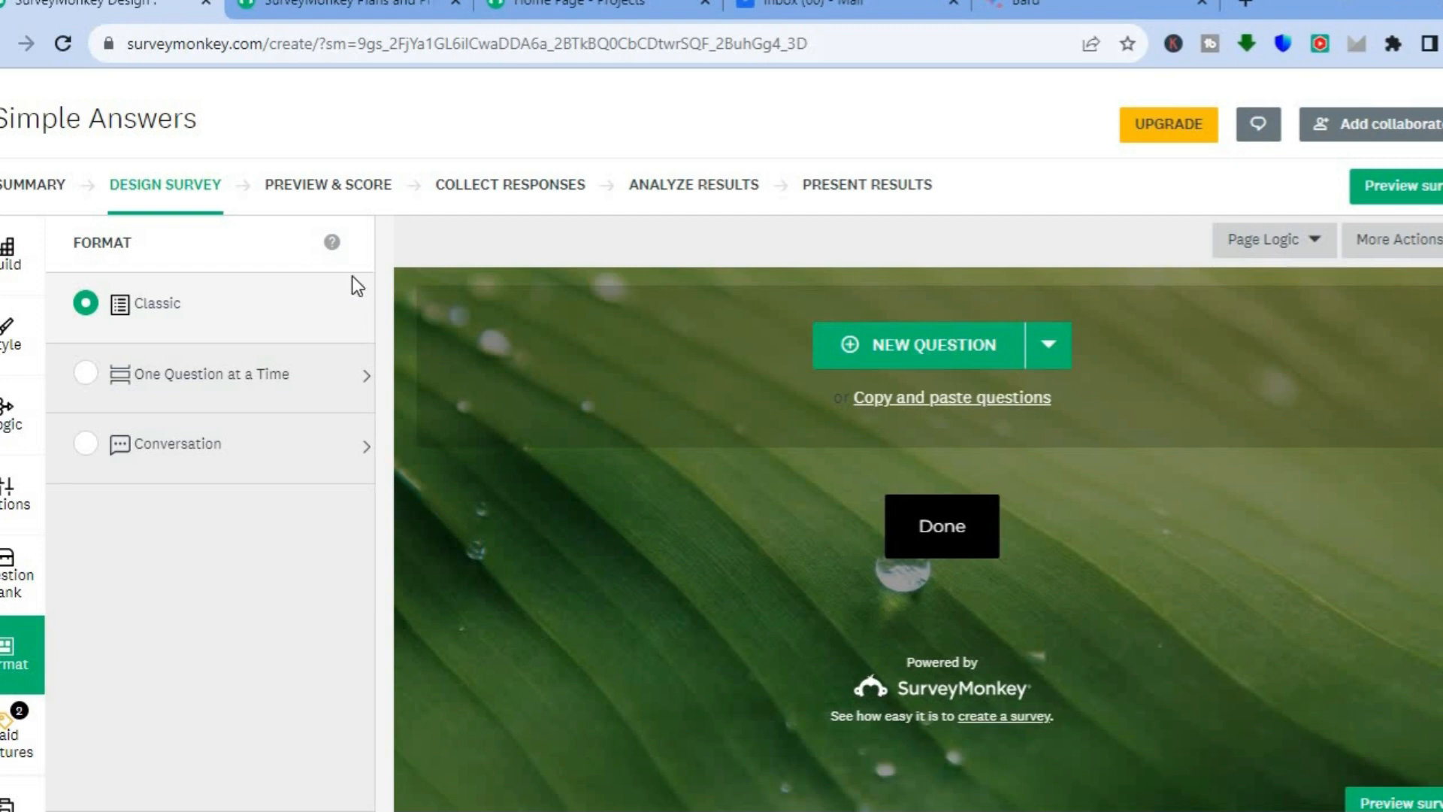
Preview the survey, check its score and estimated completion details, and return to the survey design
{"action": "left_click", "coordinate": [1403, 186]}
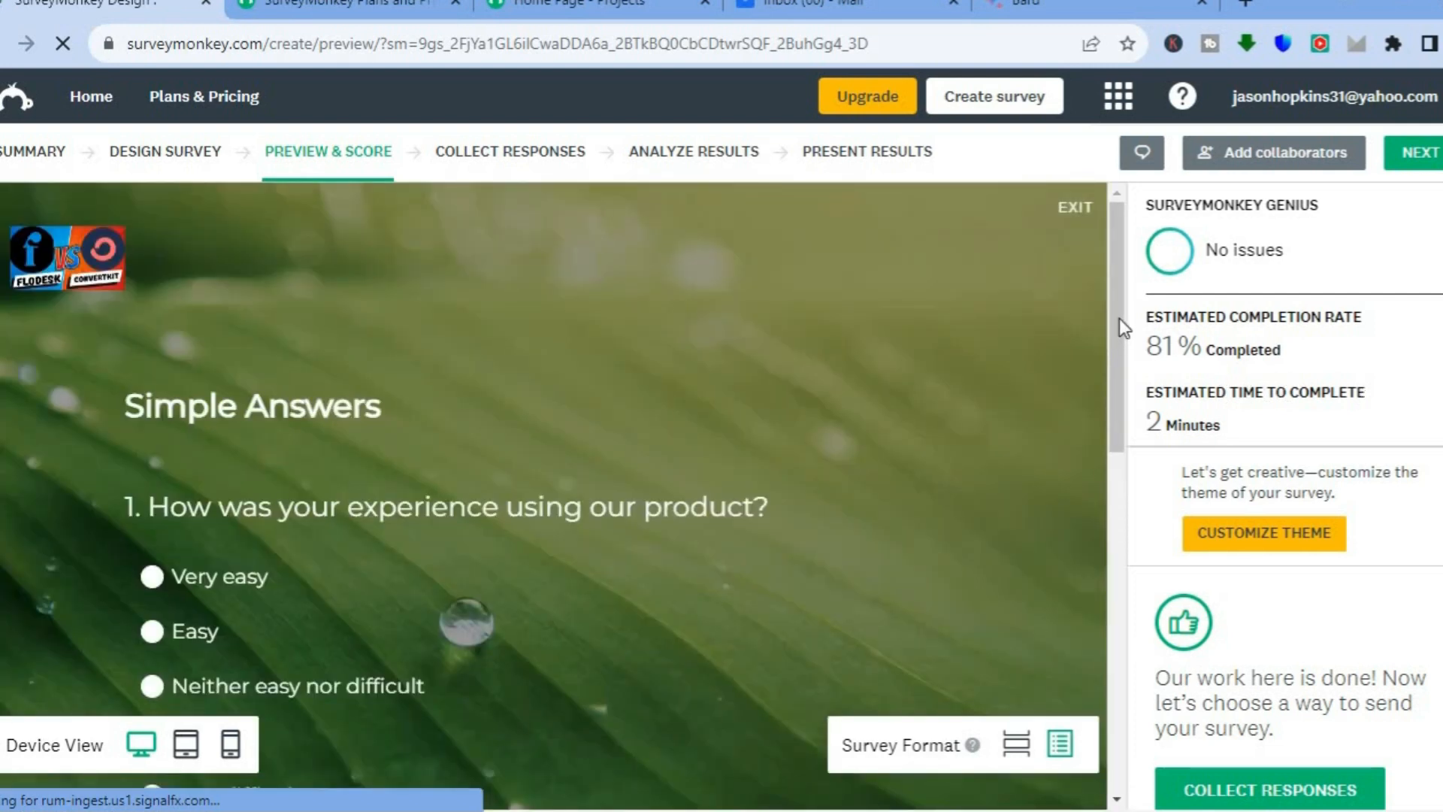
{"action": "left_click_drag", "start_coordinate": [1120, 326], "coordinate": [1122, 294]}
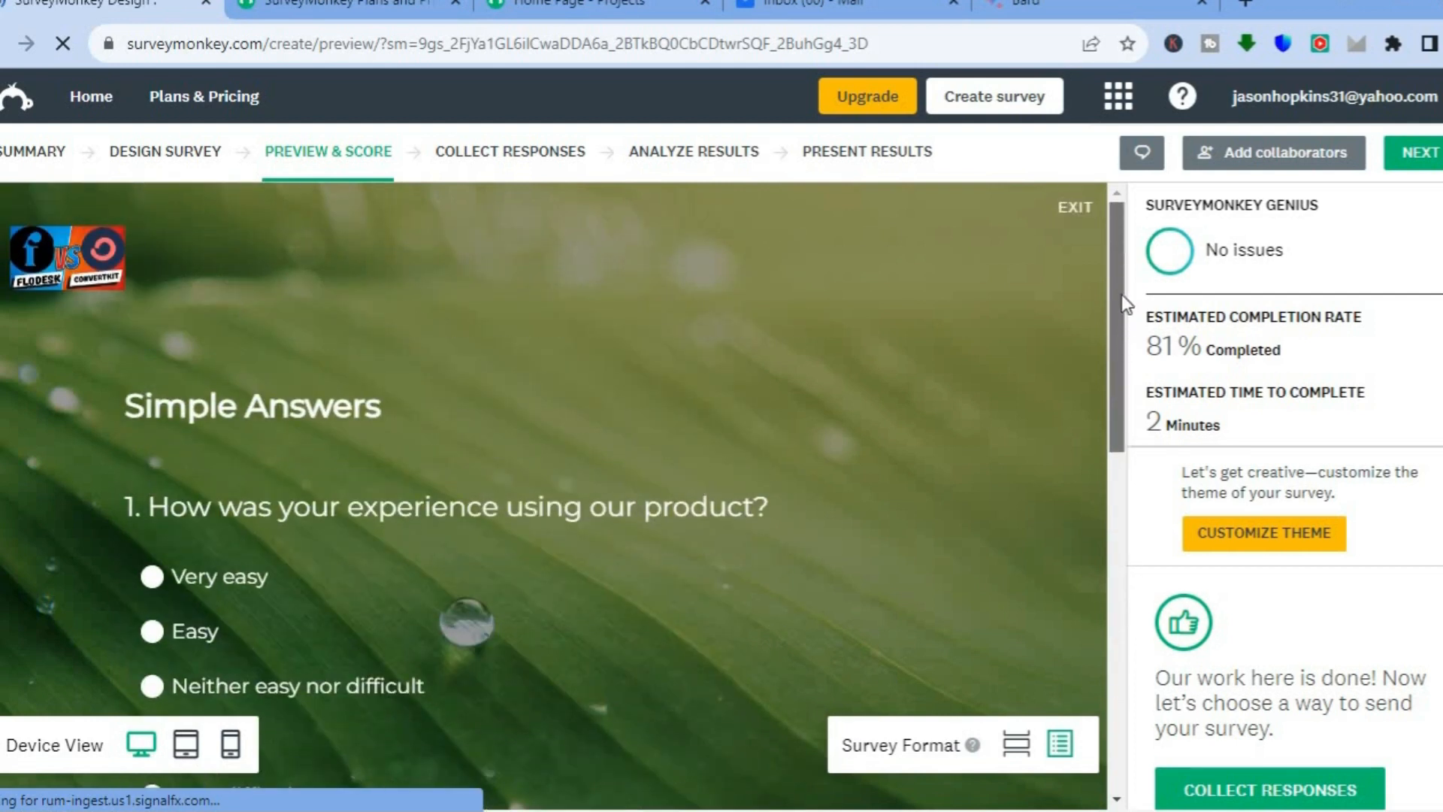
{"action": "left_click", "coordinate": [156, 154]}
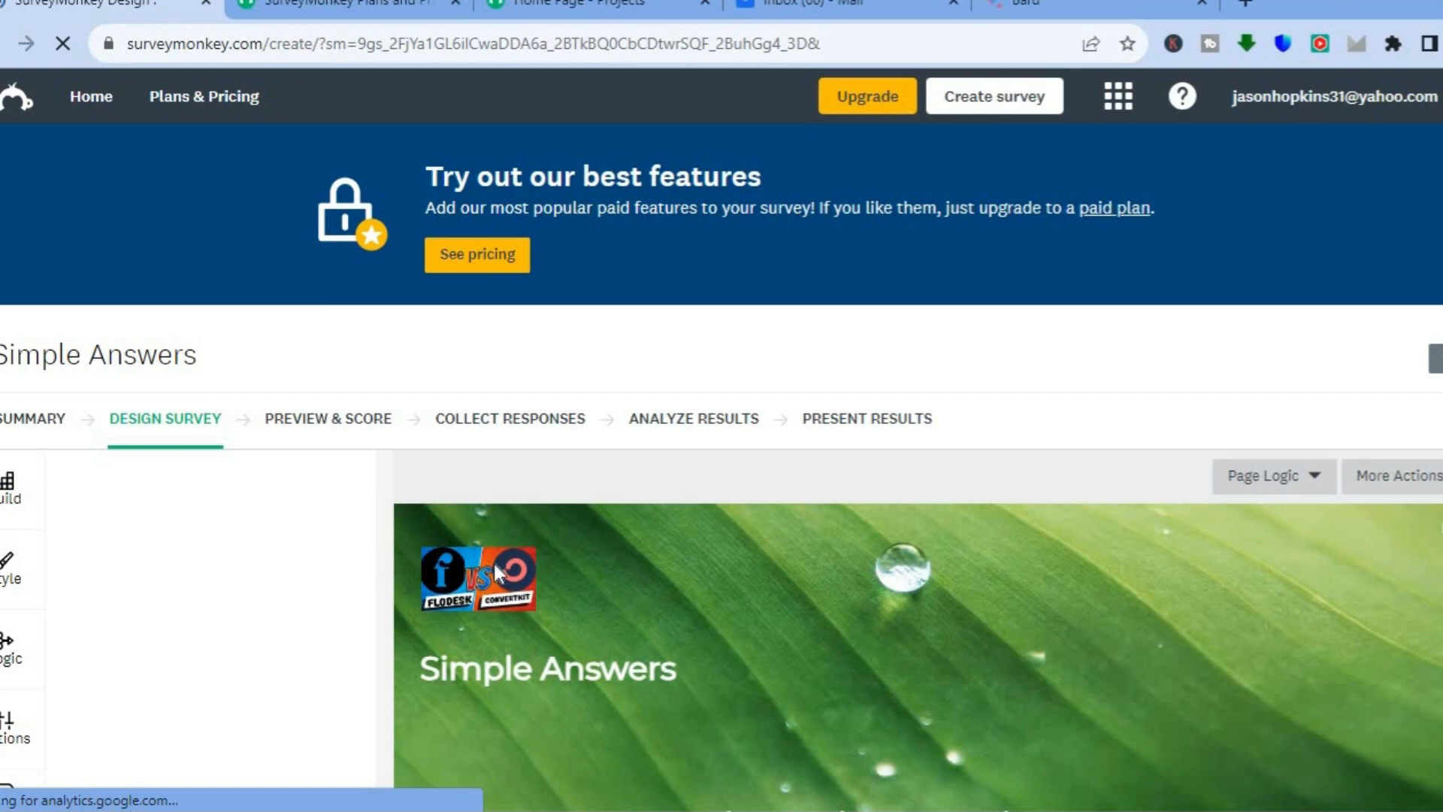
Remove the logo from above the Simple Answers survey title
{"action": "scroll", "coordinate": [490, 347], "scroll_direction": "down", "scroll_amount": 5}
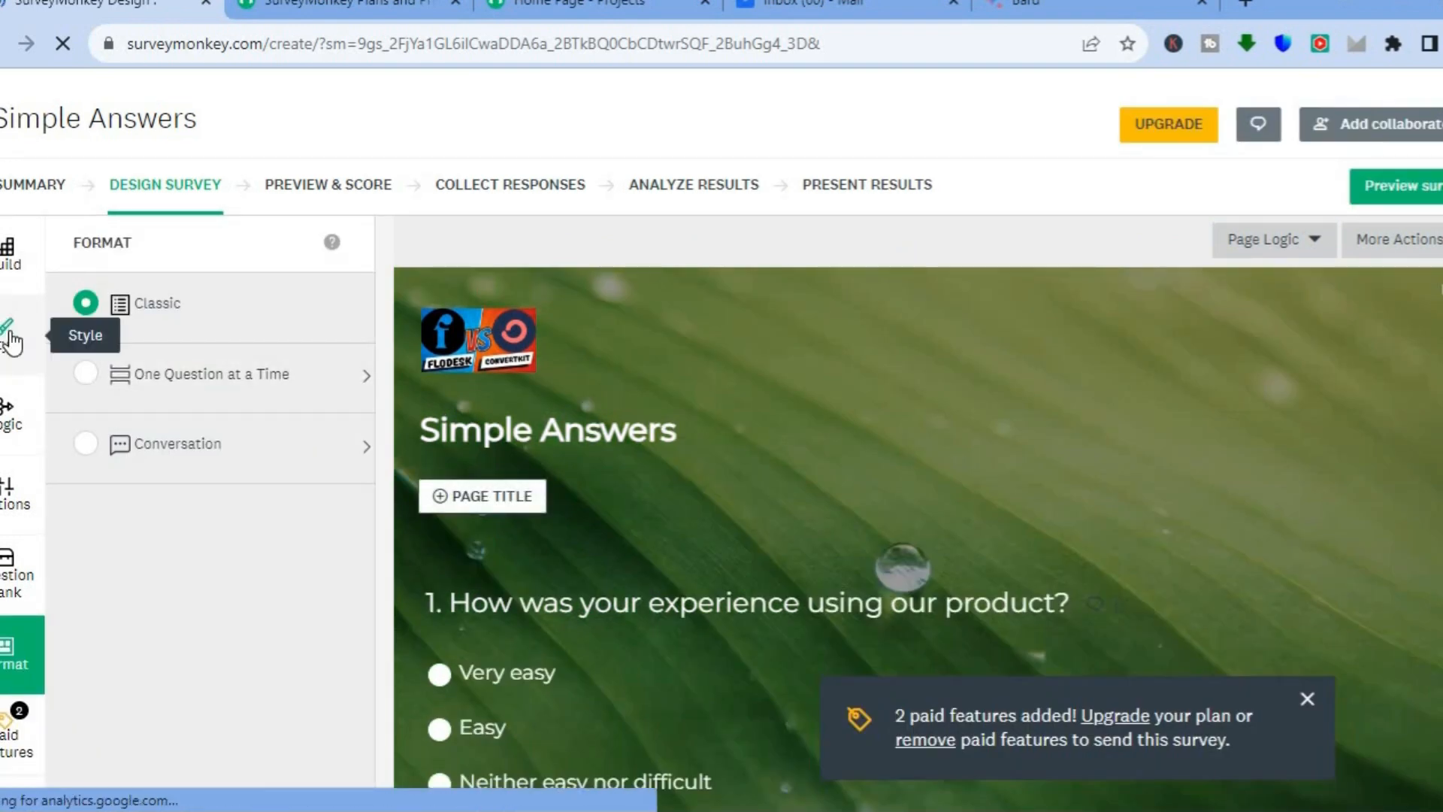
{"action": "left_click", "coordinate": [11, 340]}
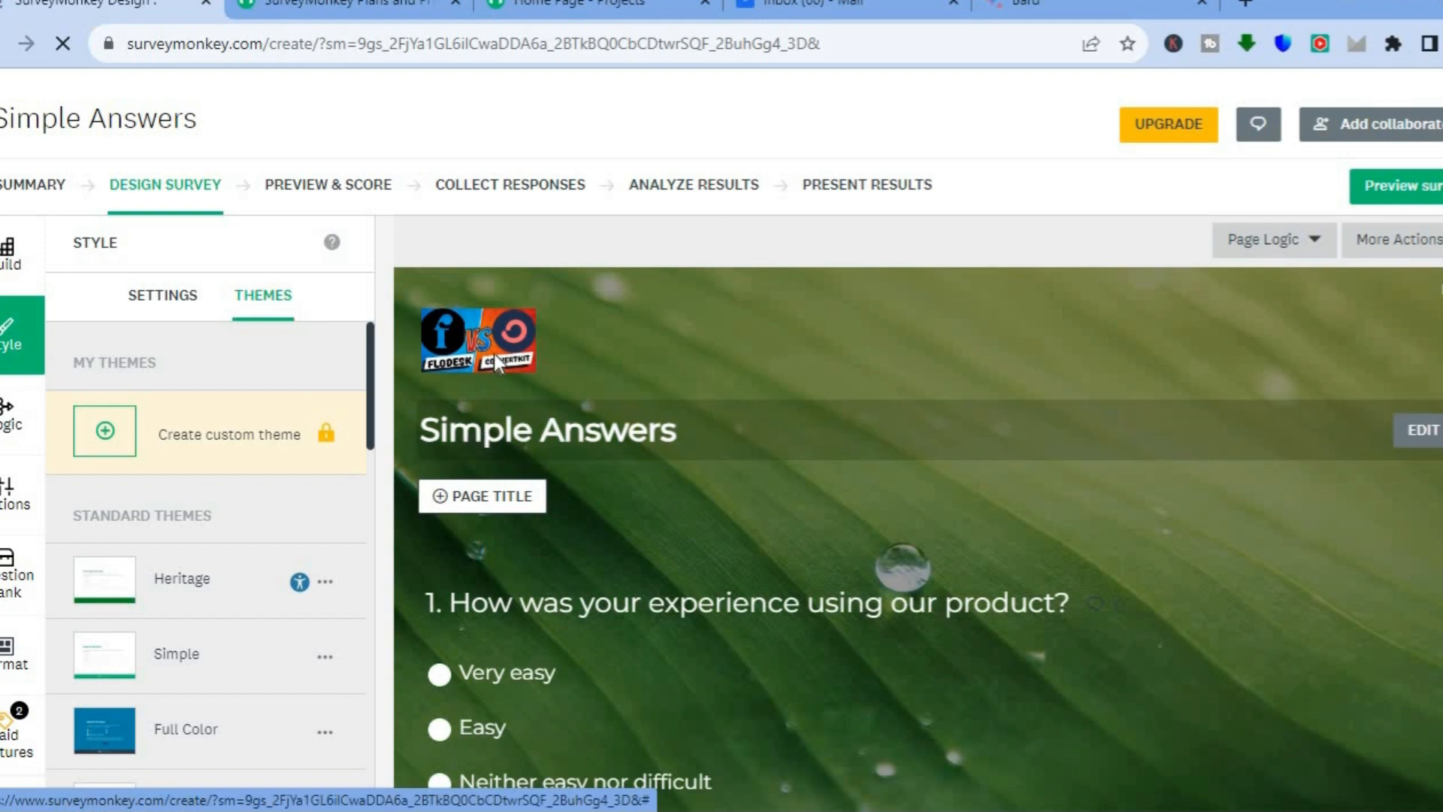
{"action": "mouse_move", "coordinate": [494, 350]}
{"action": "left_click", "coordinate": [493, 400]}
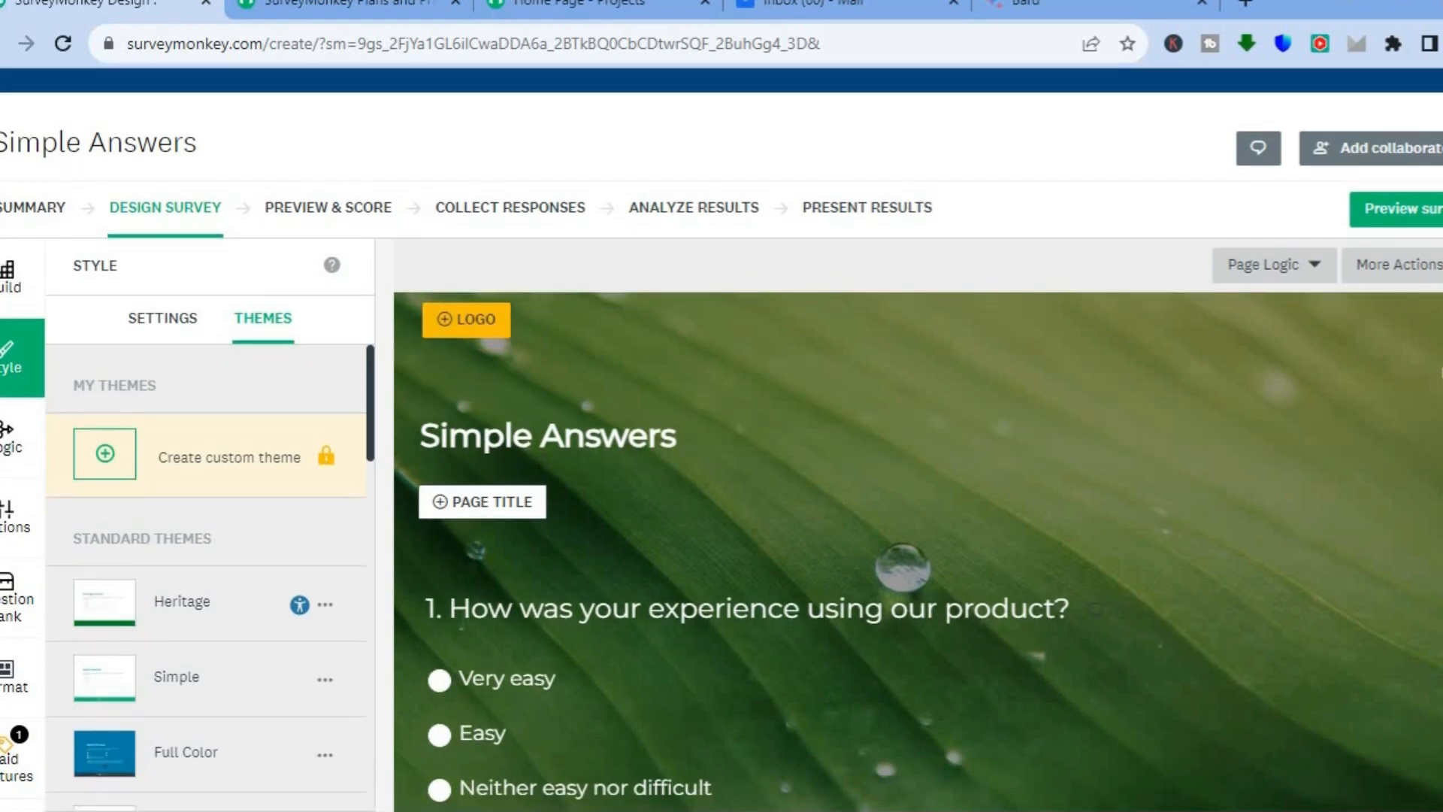
Try to collect responses by sharing a survey link, and return from the paid plan choices to the survey design
{"action": "left_click", "coordinate": [1418, 225]}
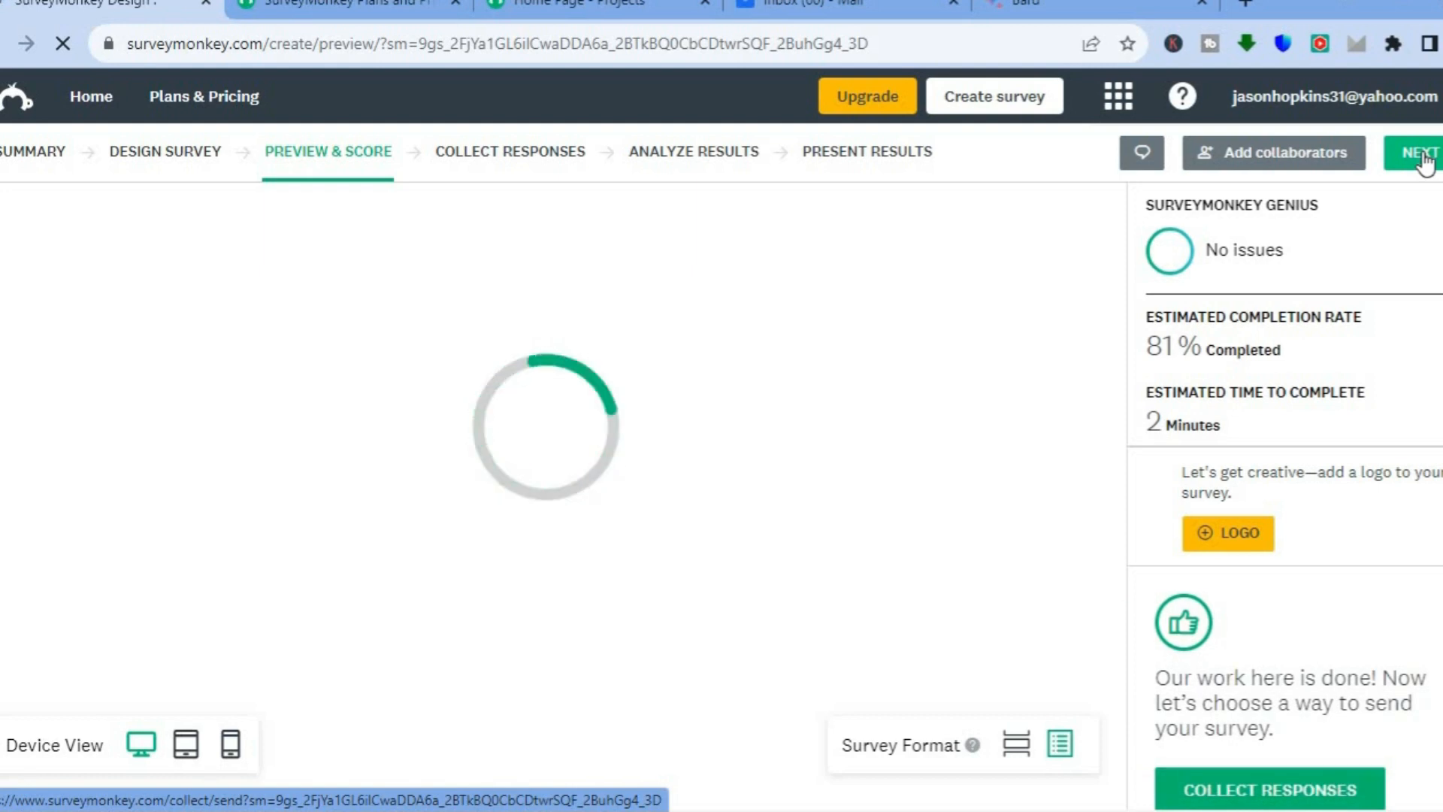
{"action": "left_click", "coordinate": [1421, 154]}
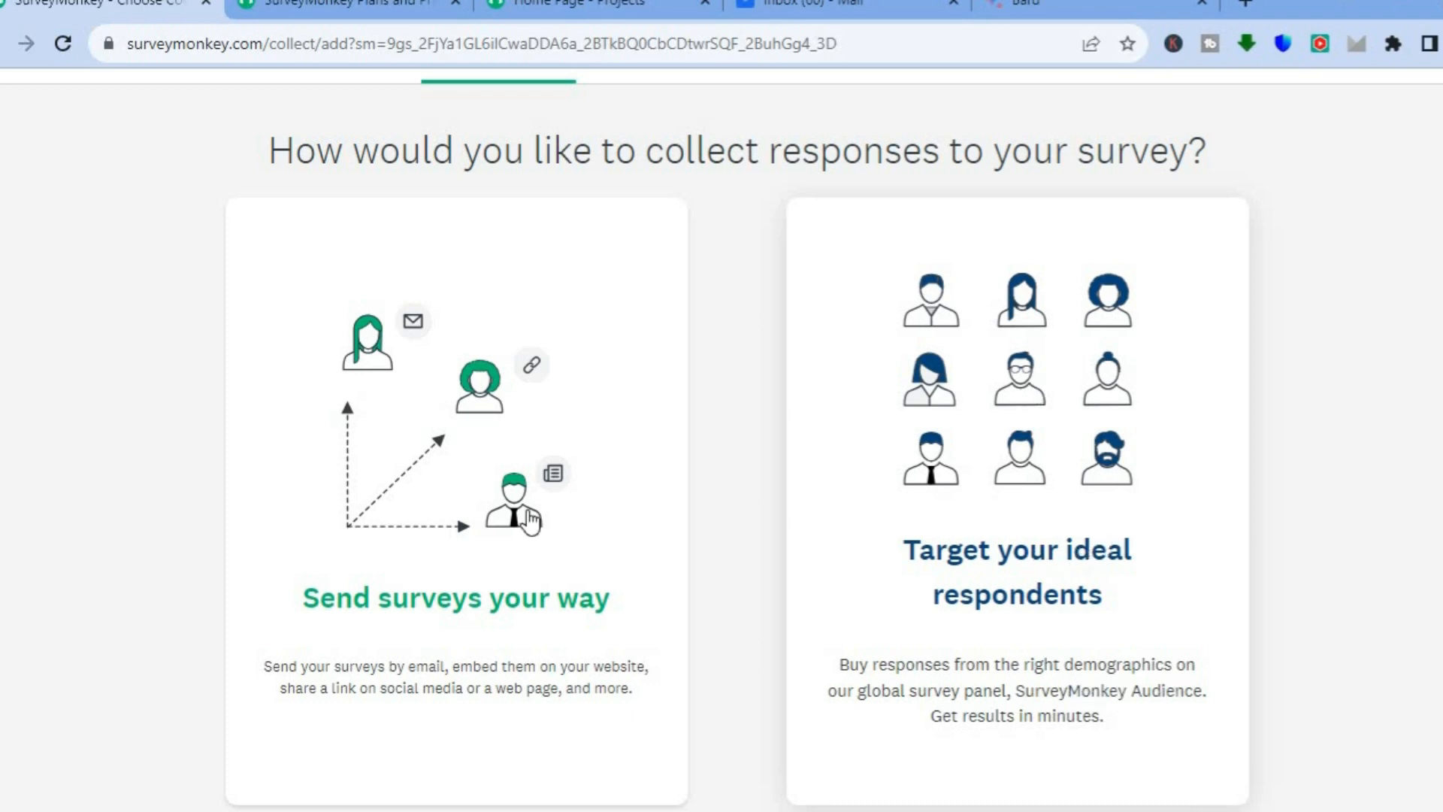
{"action": "left_click", "coordinate": [514, 524]}
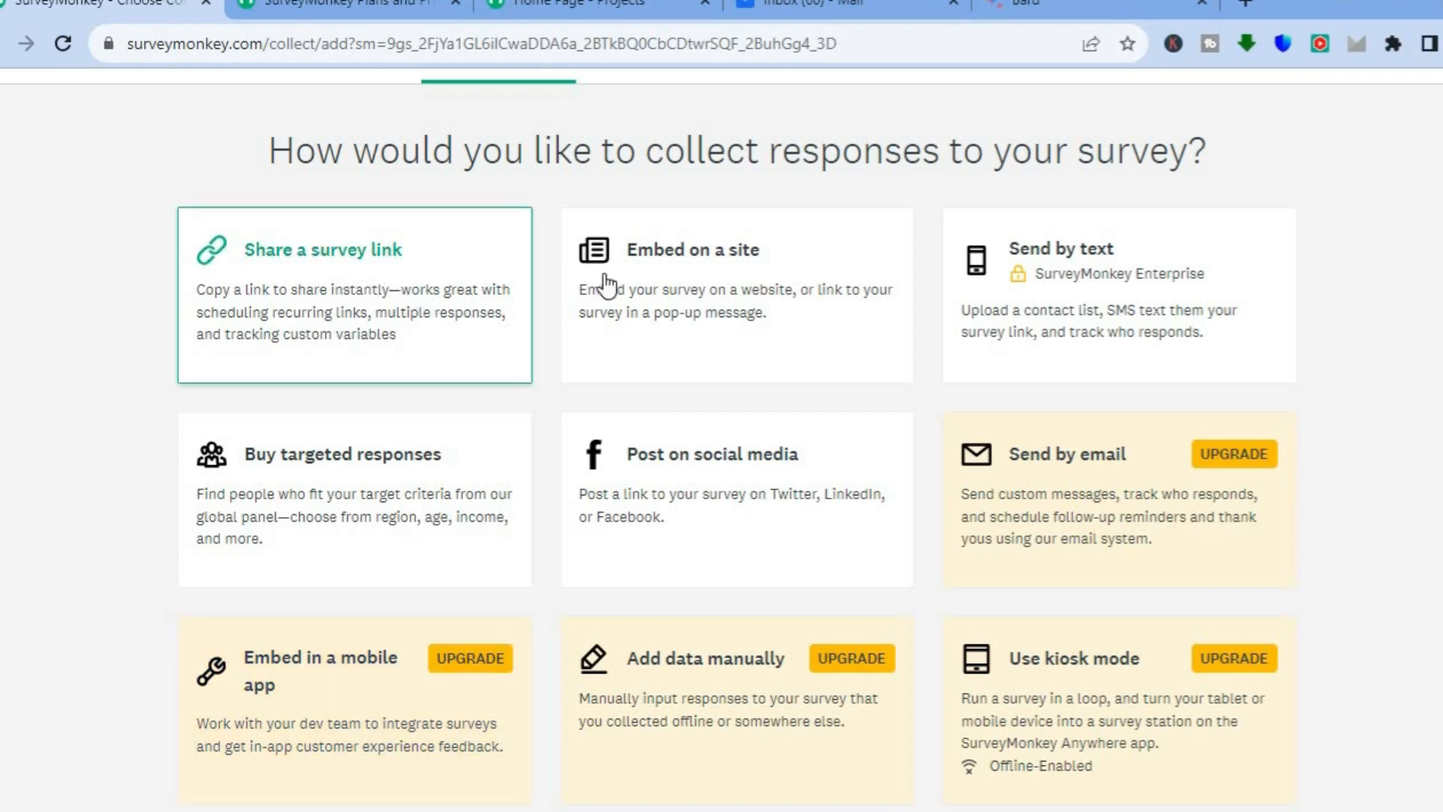
{"action": "left_click", "coordinate": [462, 273]}
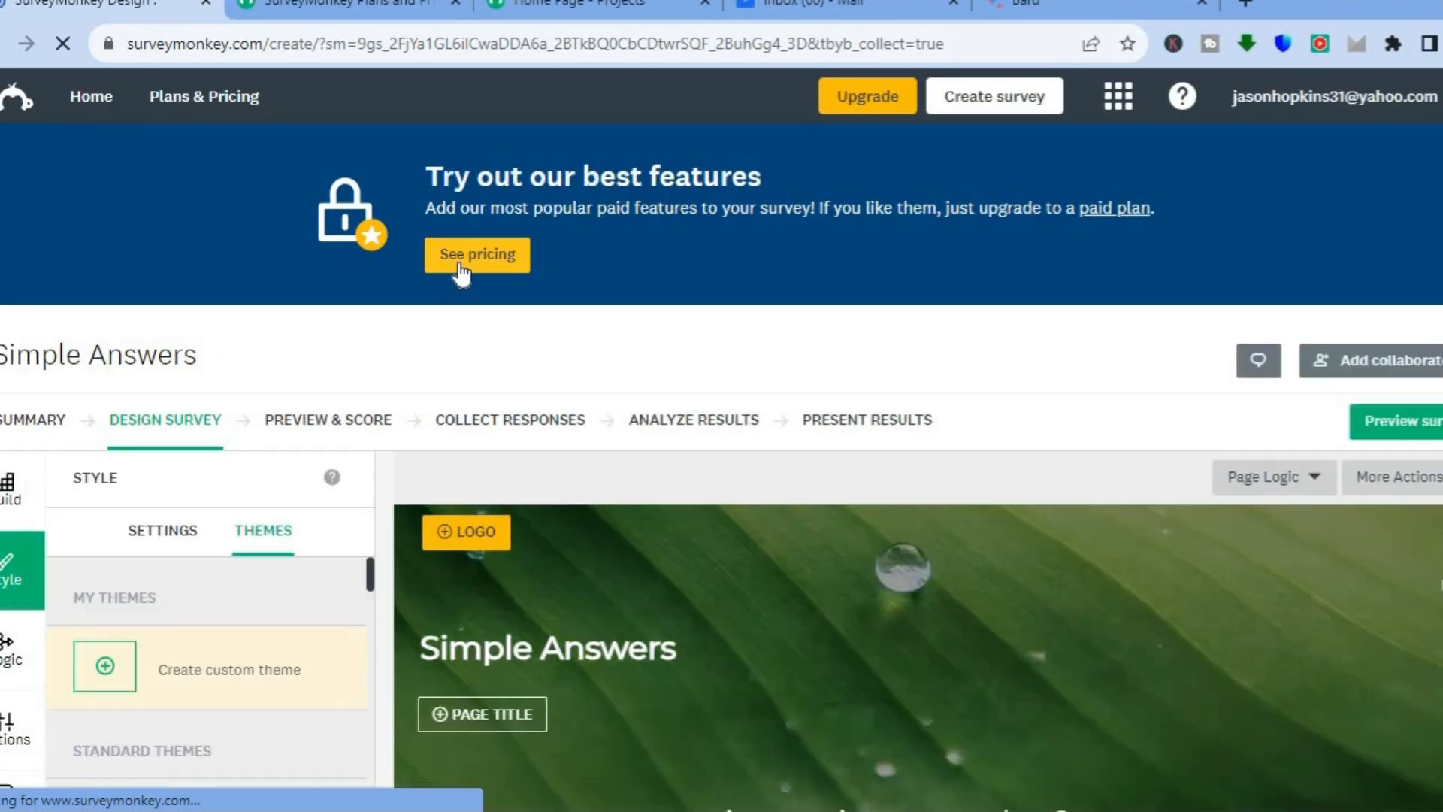
{"action": "left_click", "coordinate": [461, 270]}
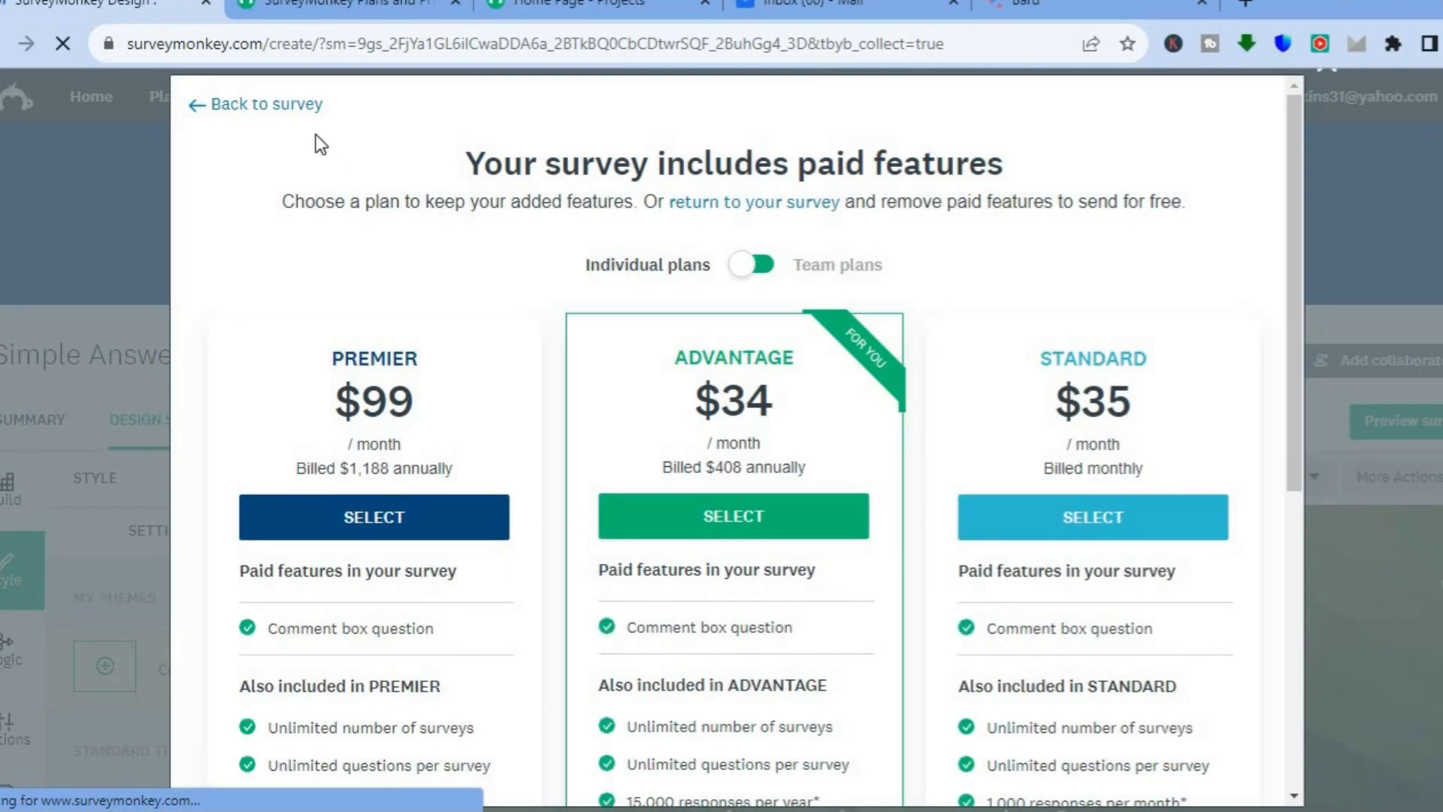
{"action": "left_click", "coordinate": [246, 109]}
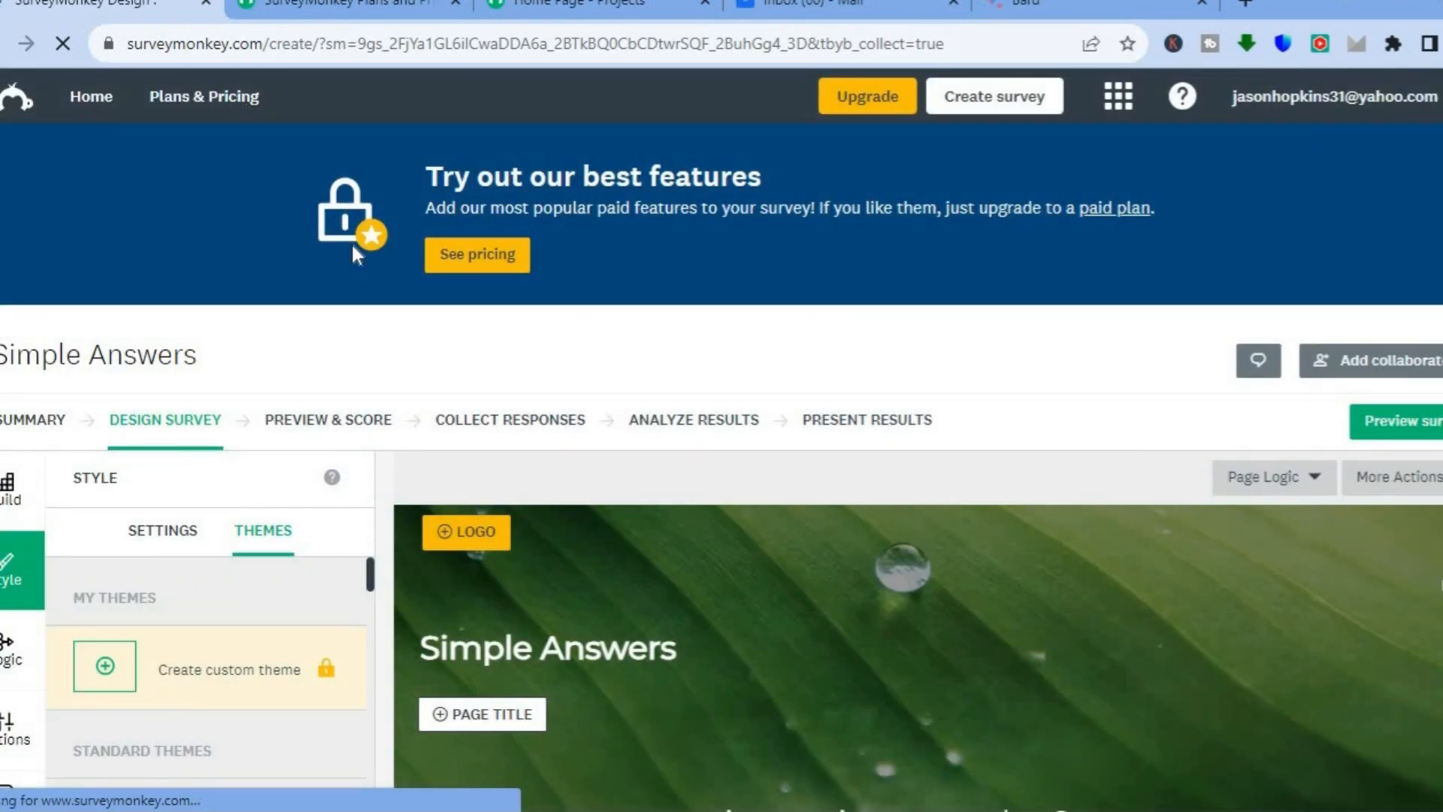